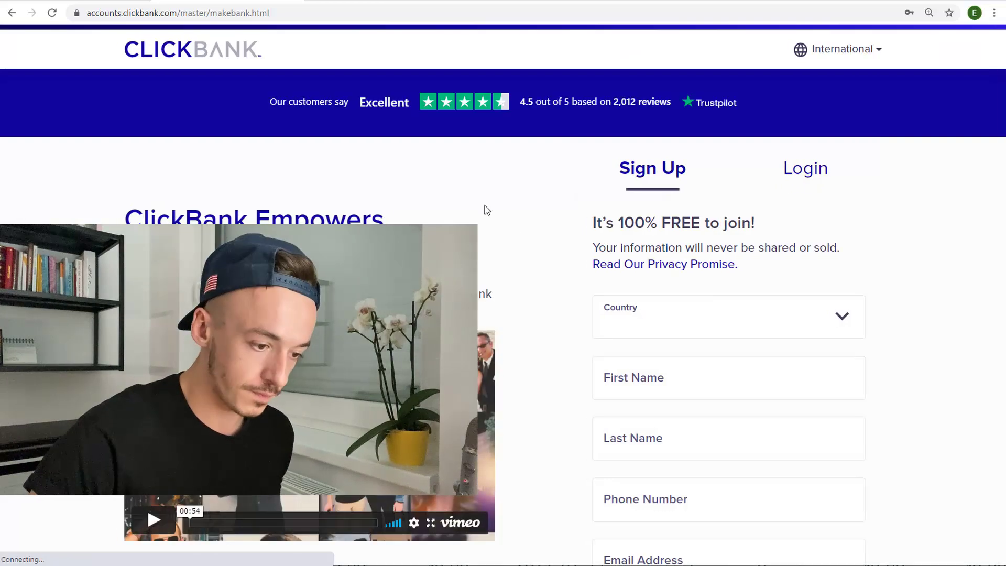
Step: Review the ClickBank sign-up form's required fields and its account password requirements
scroll(636, 218, down, 1)
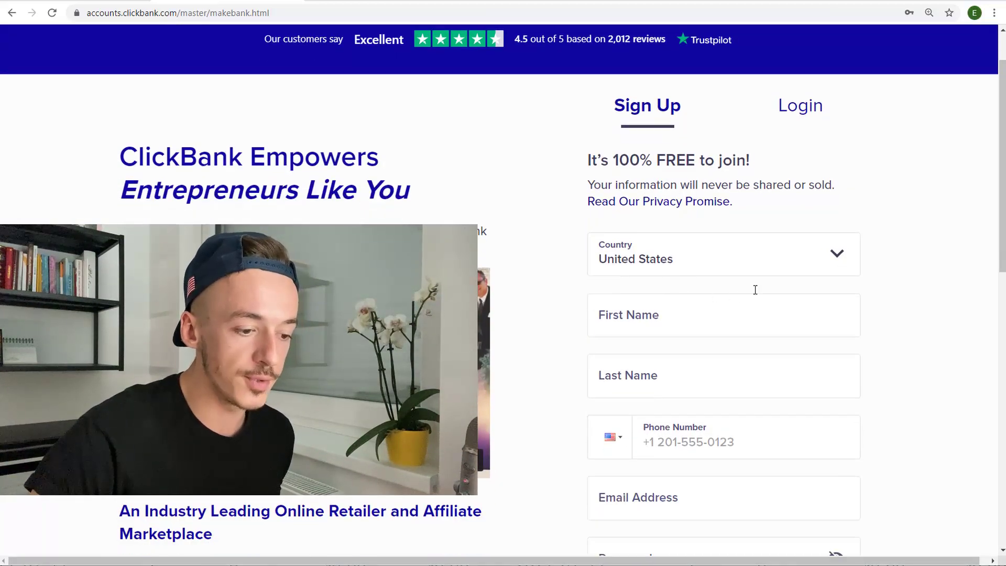
scroll(735, 294, down, 1)
scroll(533, 173, down, 2)
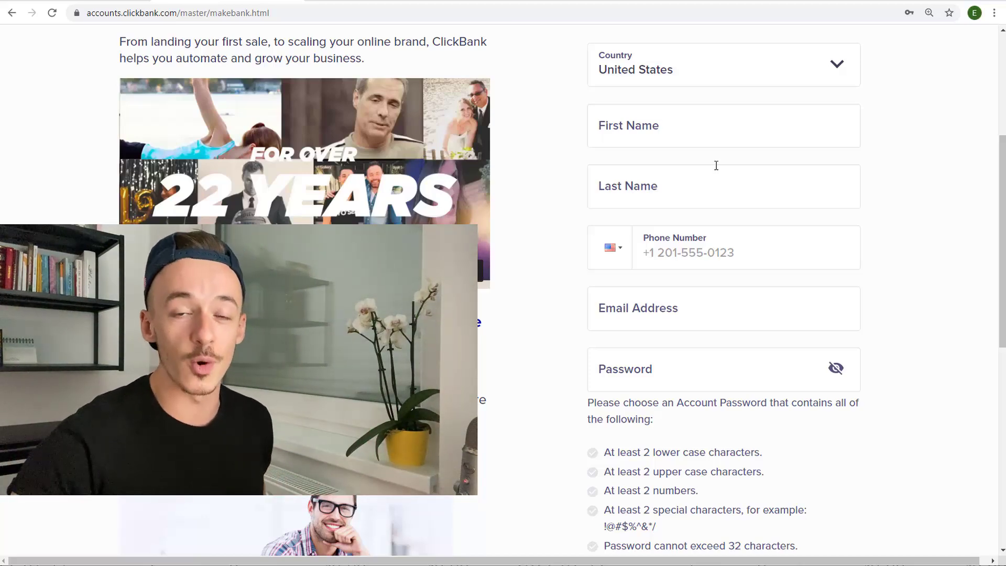
scroll(716, 165, down, 4)
scroll(714, 235, up, 6)
scroll(681, 230, down, 5)
scroll(652, 226, down, 5)
click(736, 267)
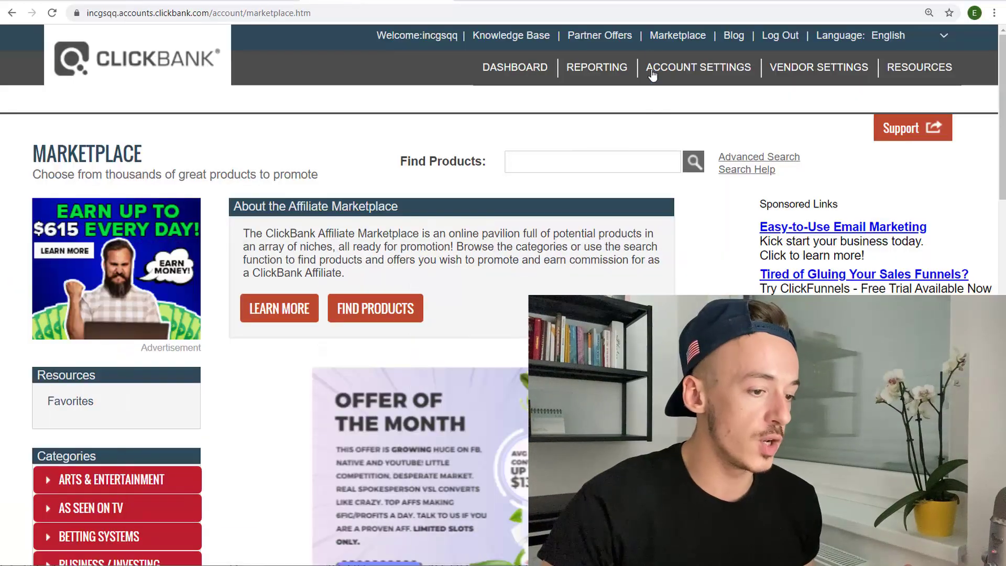
Step: Open the affiliate marketplace and display the products in the Health & Fitness category
click(692, 37)
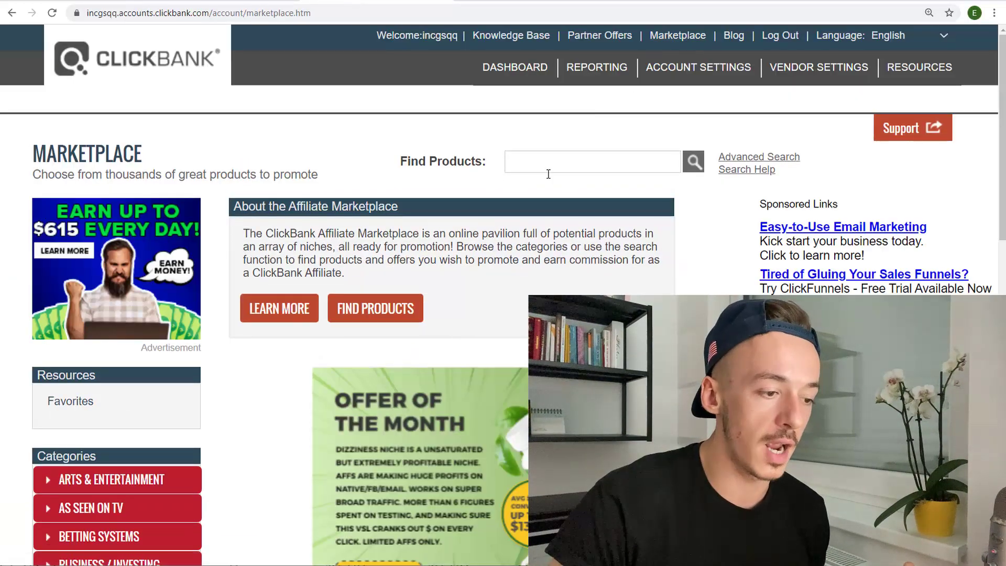
scroll(314, 351, down, 4)
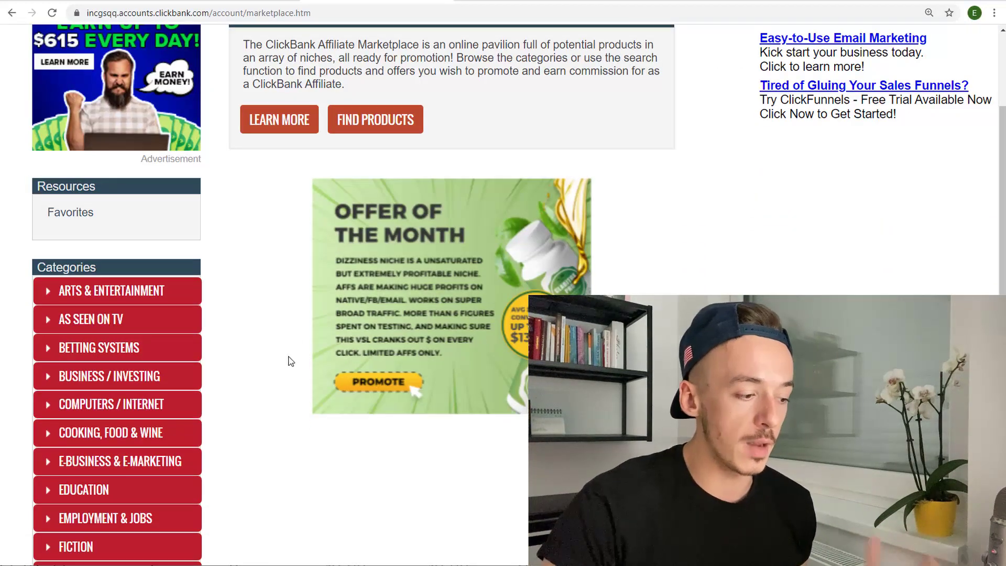
scroll(285, 342, down, 3)
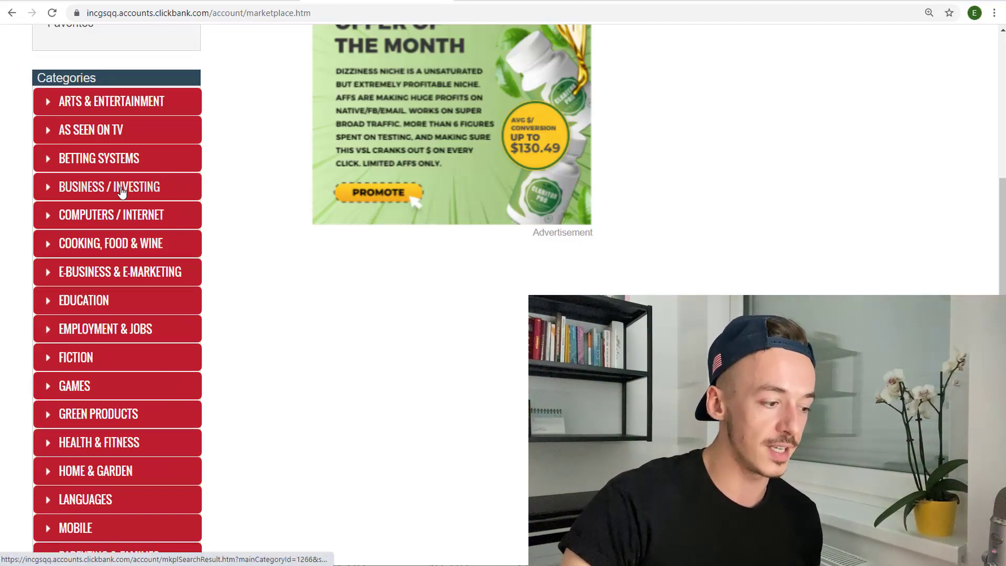
scroll(222, 292, down, 2)
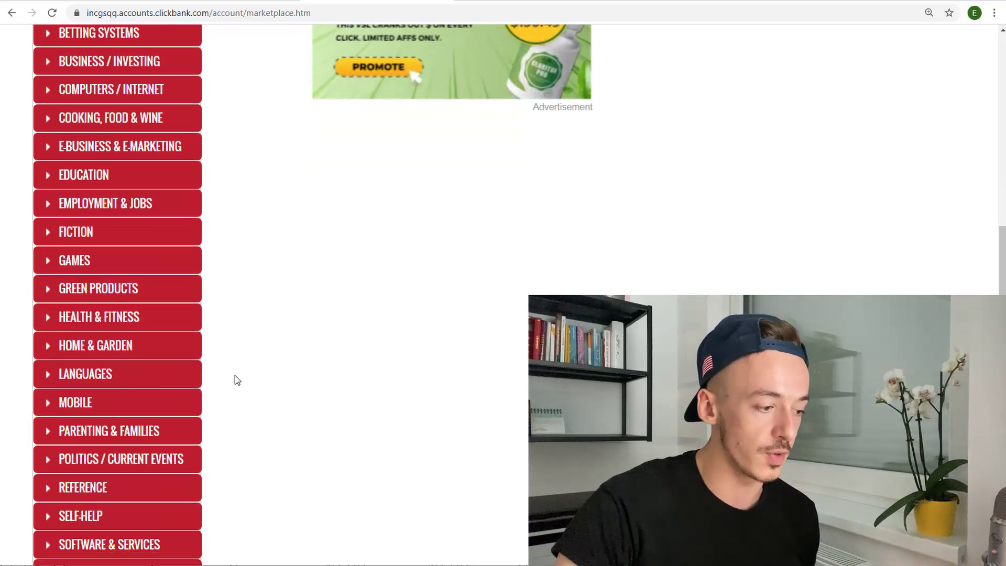
scroll(235, 375, up, 2)
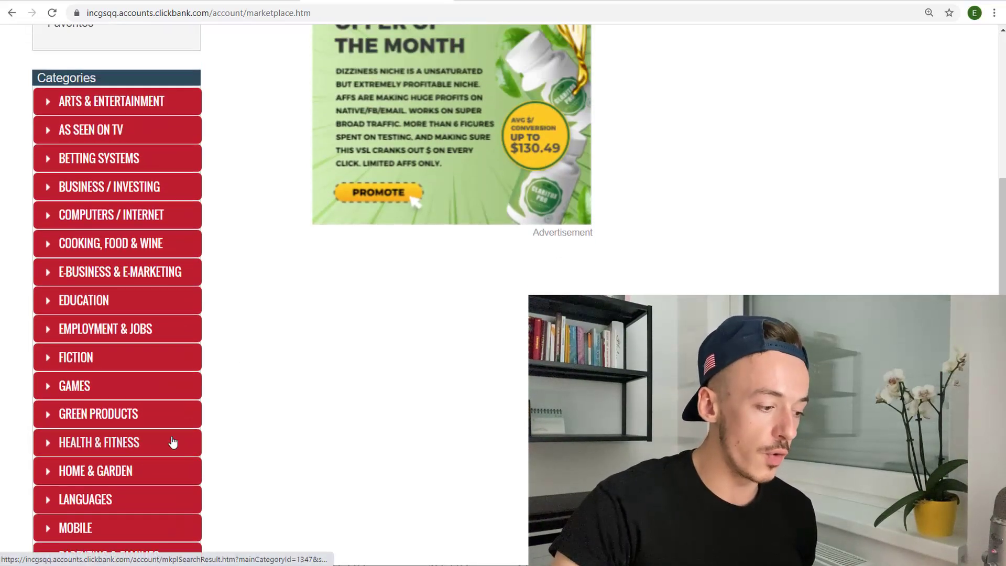
click(152, 443)
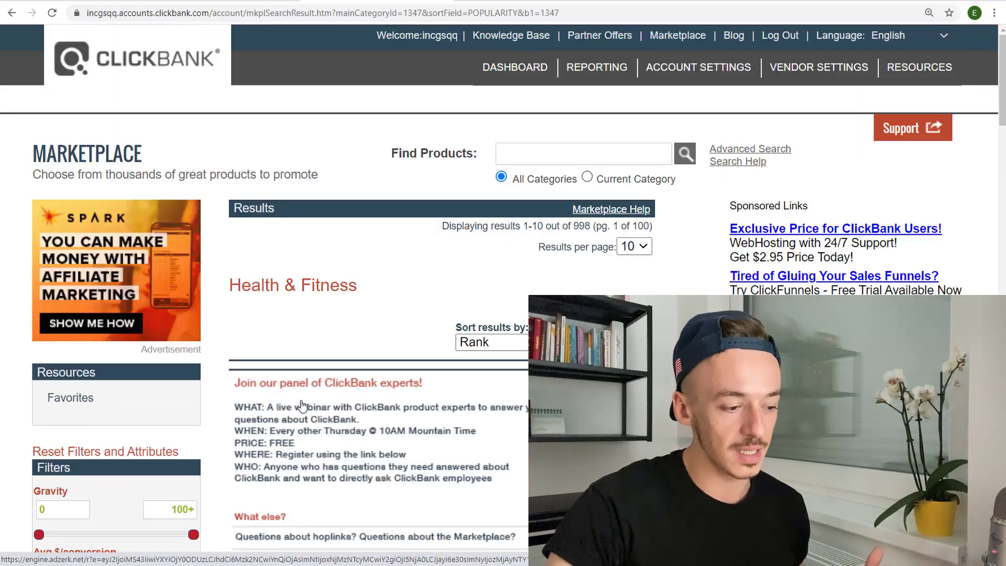
Step: Sort the Health & Fitness marketplace results by Gravity
click(487, 342)
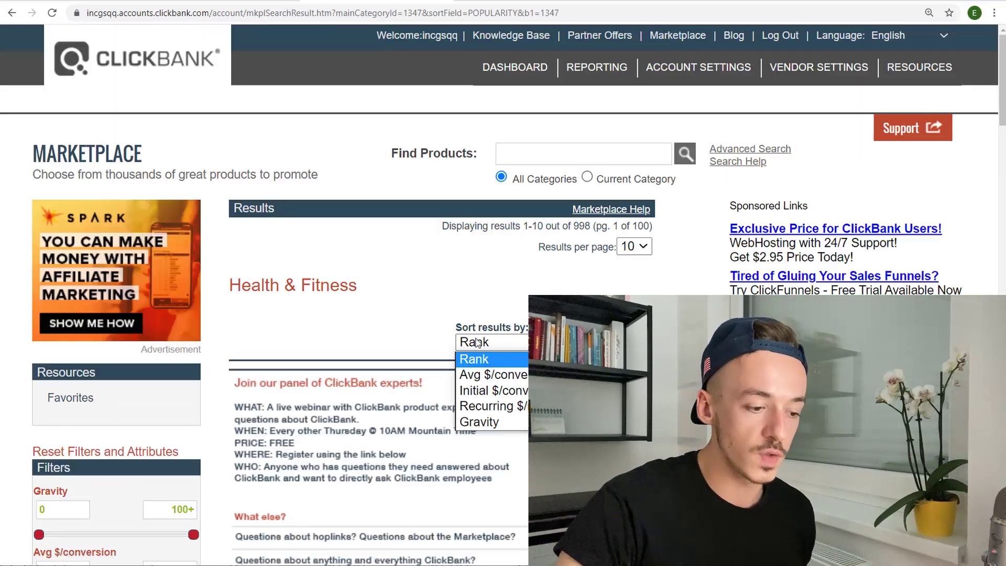
click(479, 422)
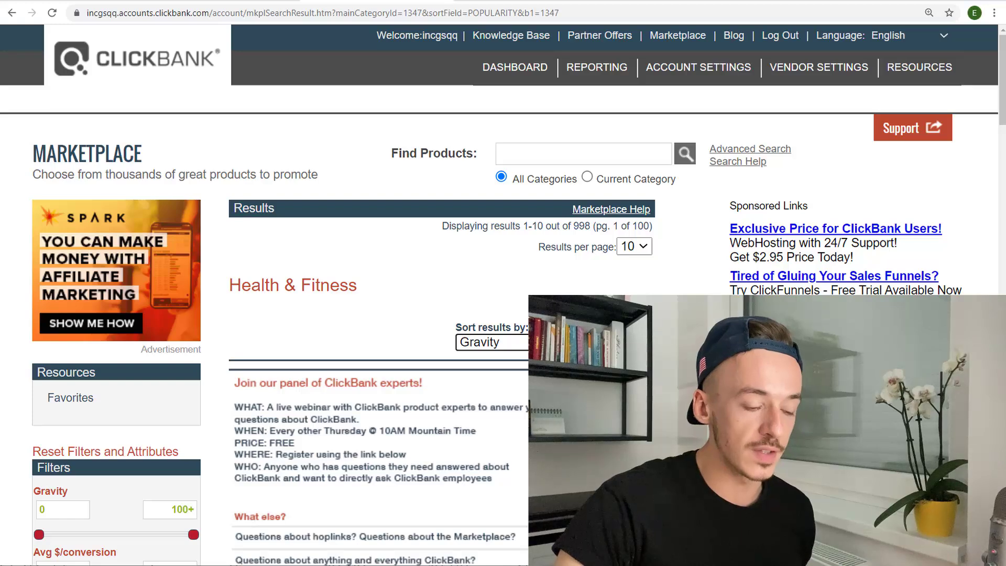
scroll(503, 294, down, 7)
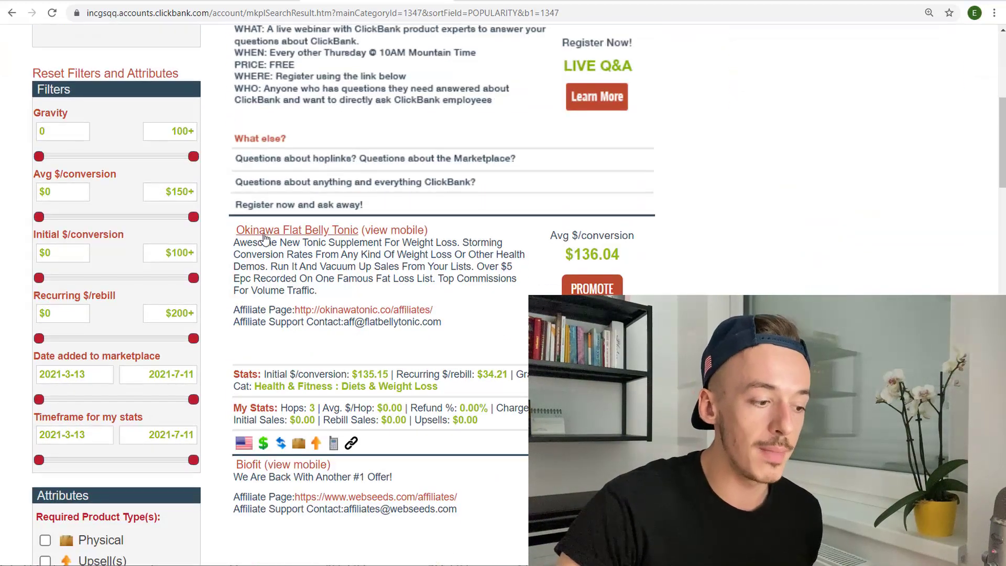
Step: Examine the Health & Fitness offers down to The Smoothie Diet, including its average earnings per conversion
scroll(482, 323, down, 1)
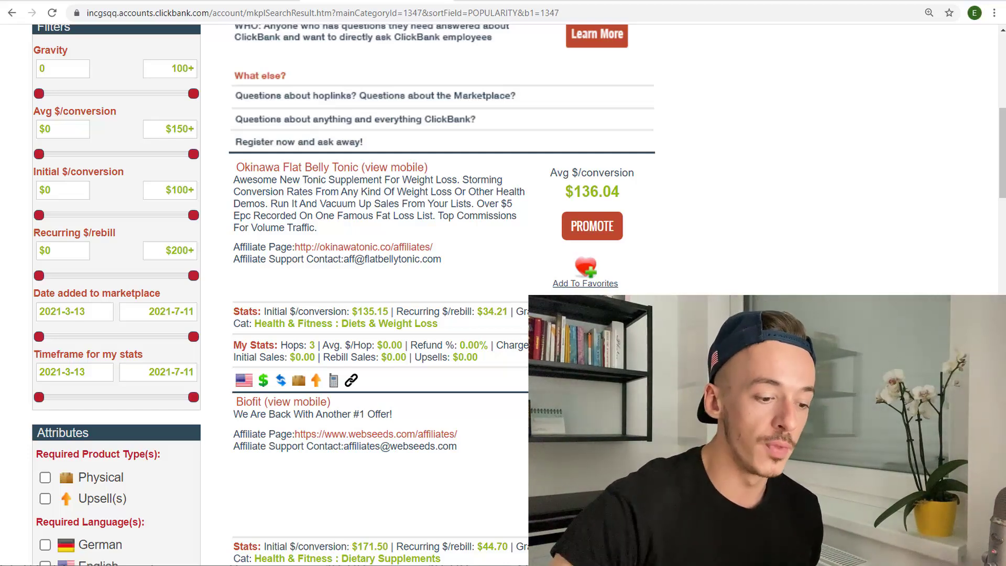
scroll(440, 293, down, 2)
scroll(716, 287, down, 8)
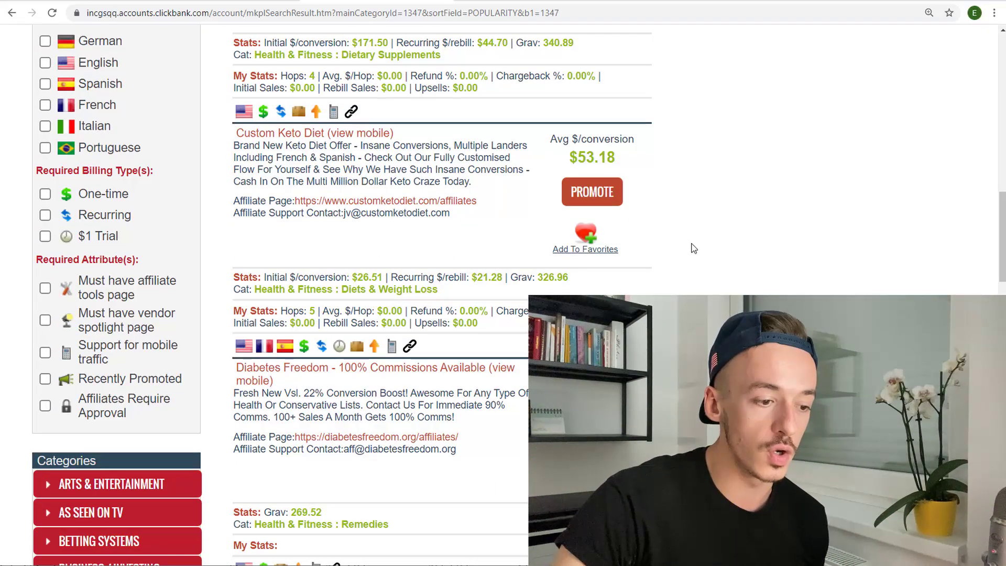
scroll(717, 288, down, 7)
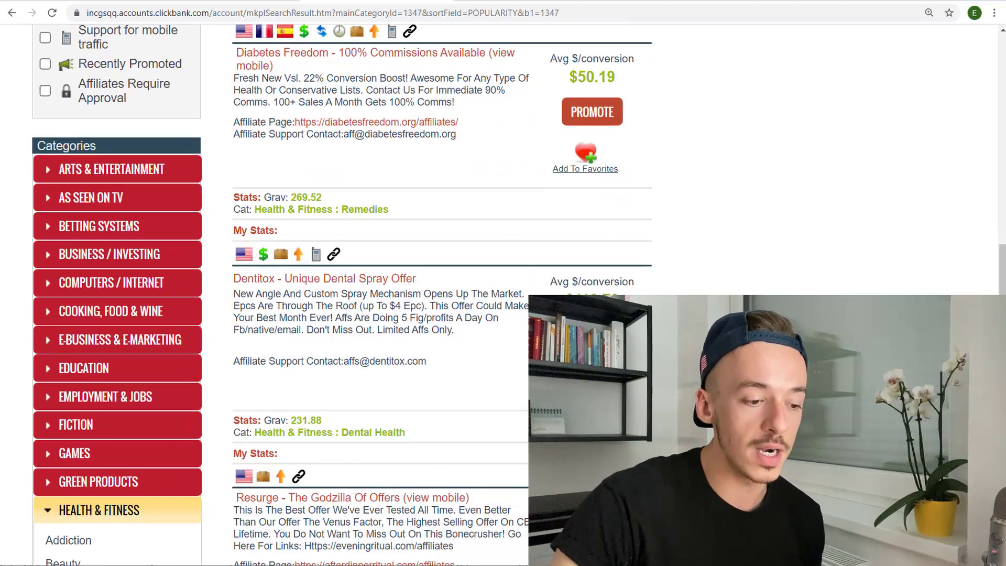
scroll(724, 273, down, 6)
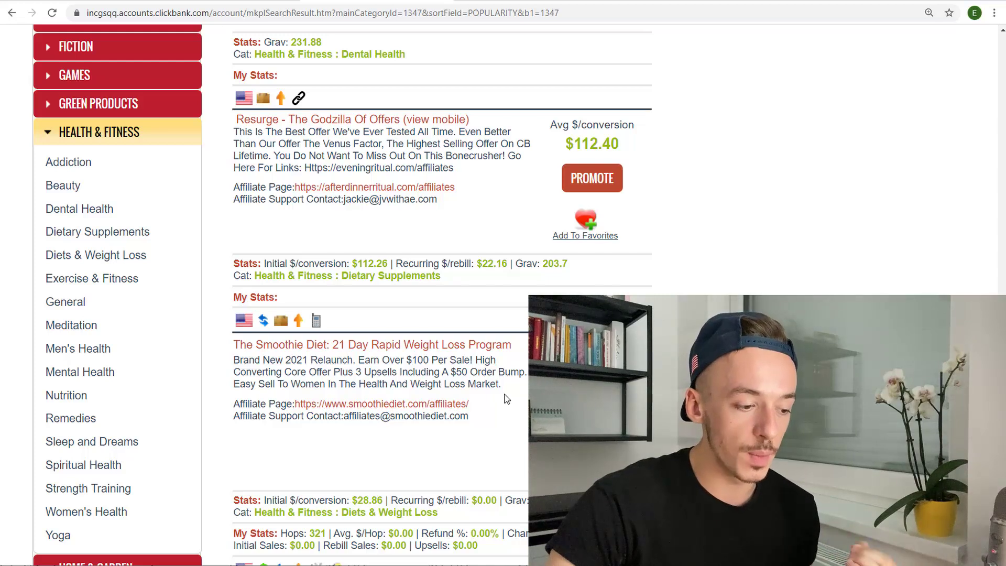
scroll(485, 375, down, 1)
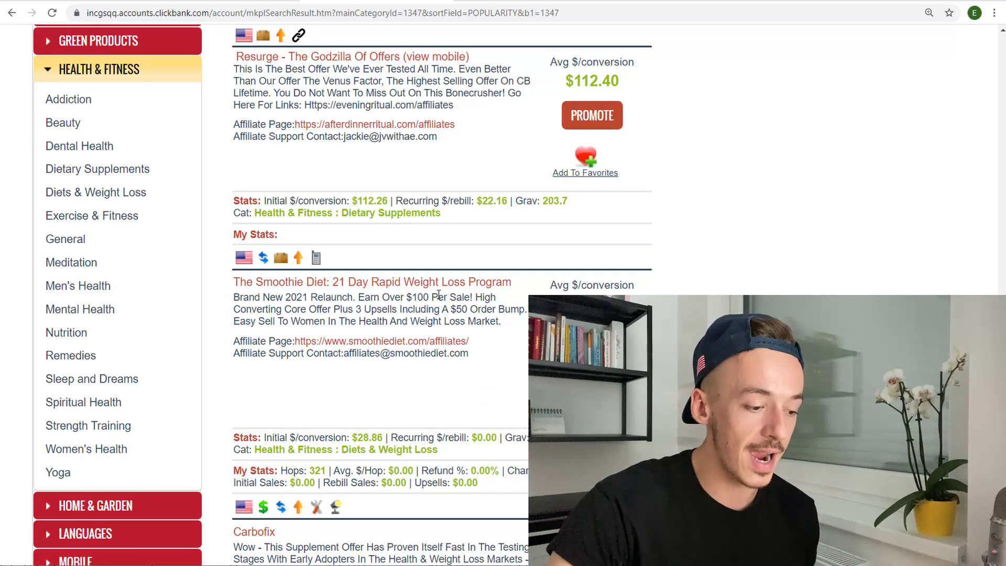
scroll(575, 184, down, 2)
drag(574, 184, 652, 185)
click(652, 185)
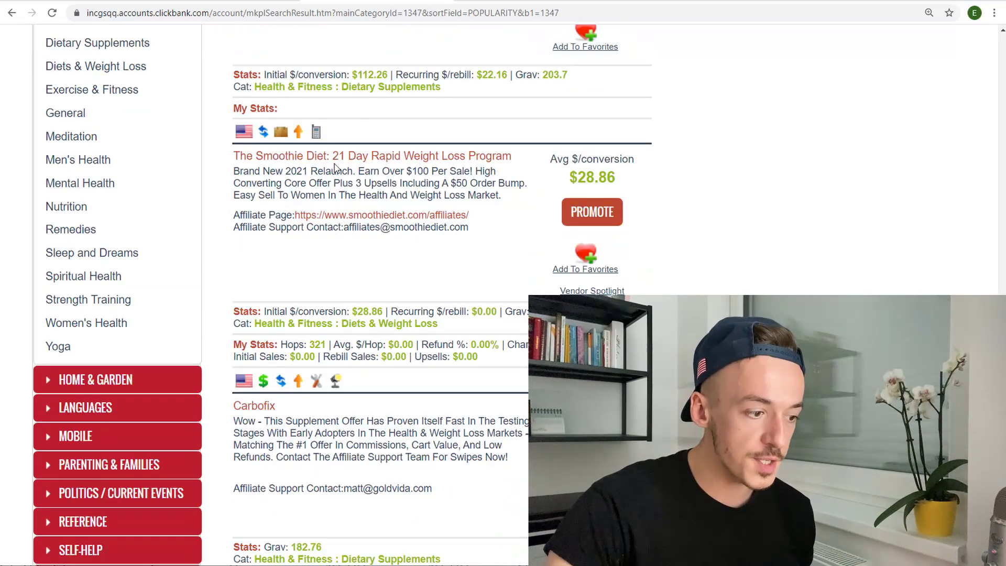
scroll(491, 327, up, 1)
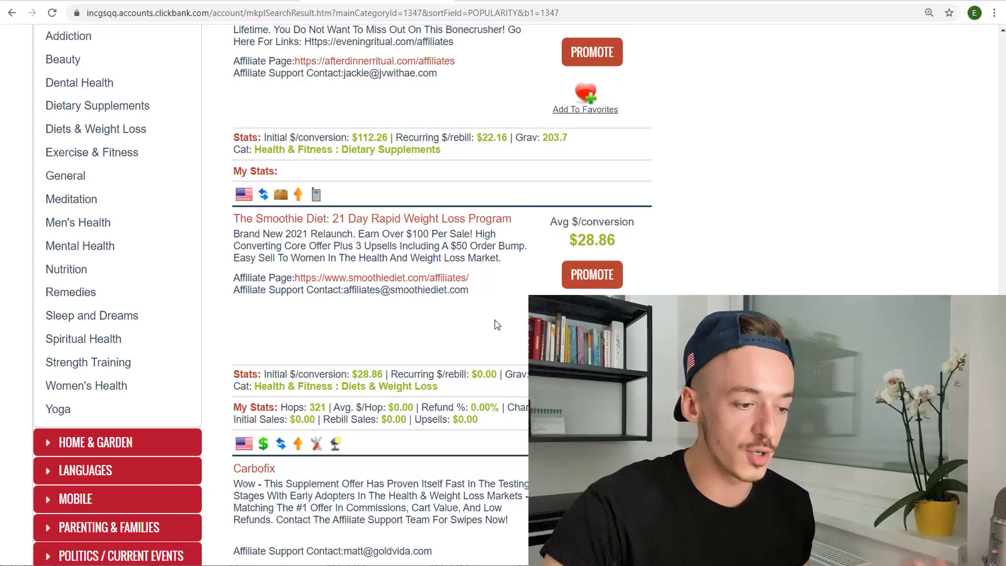
drag(578, 241, 630, 241)
click(639, 247)
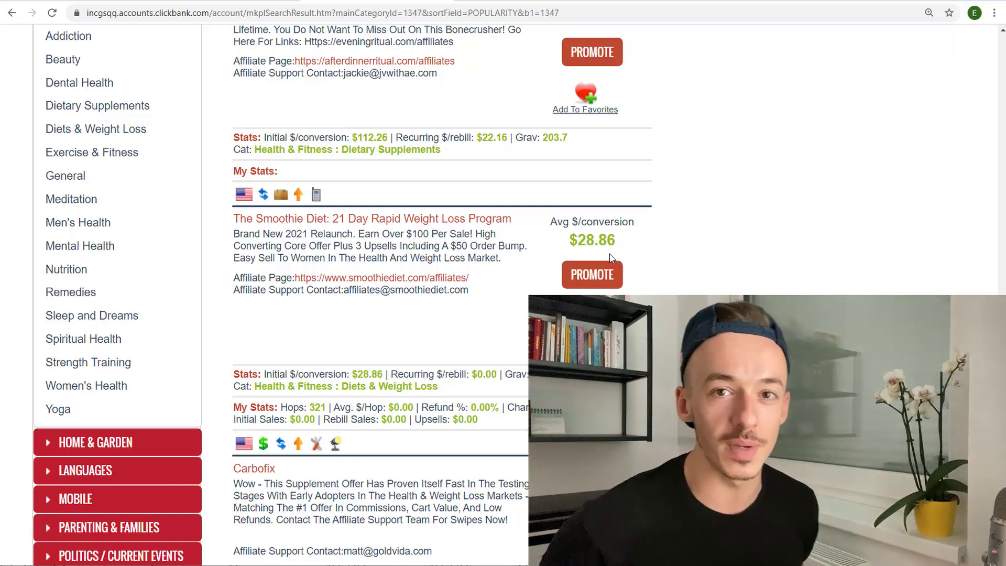
Step: Compare the Okinawa Flat Belly Tonic and Biofit listings with The Smoothie Diet's earnings per conversion and stats
scroll(608, 253, down, 15)
scroll(604, 261, up, 7)
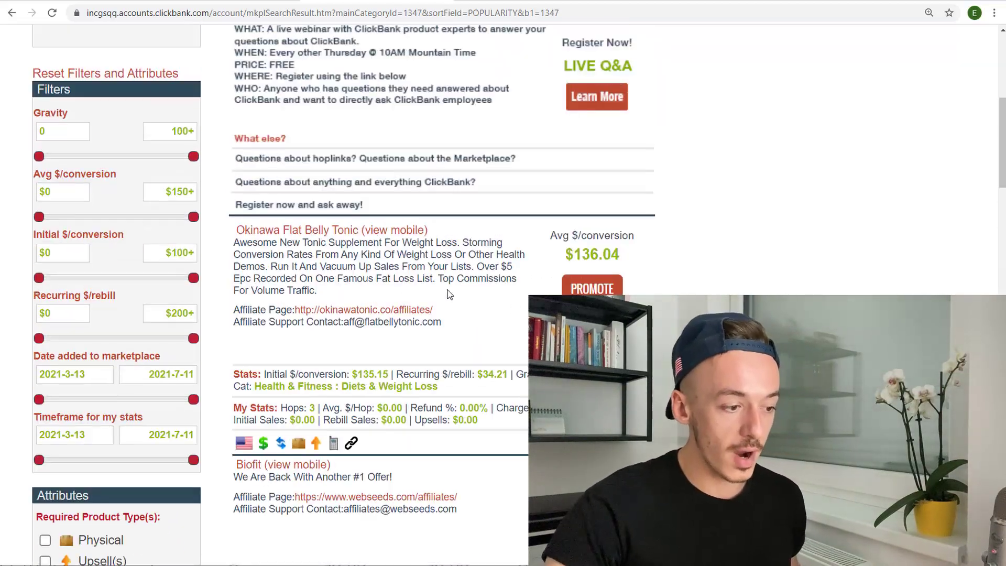
scroll(396, 262, down, 2)
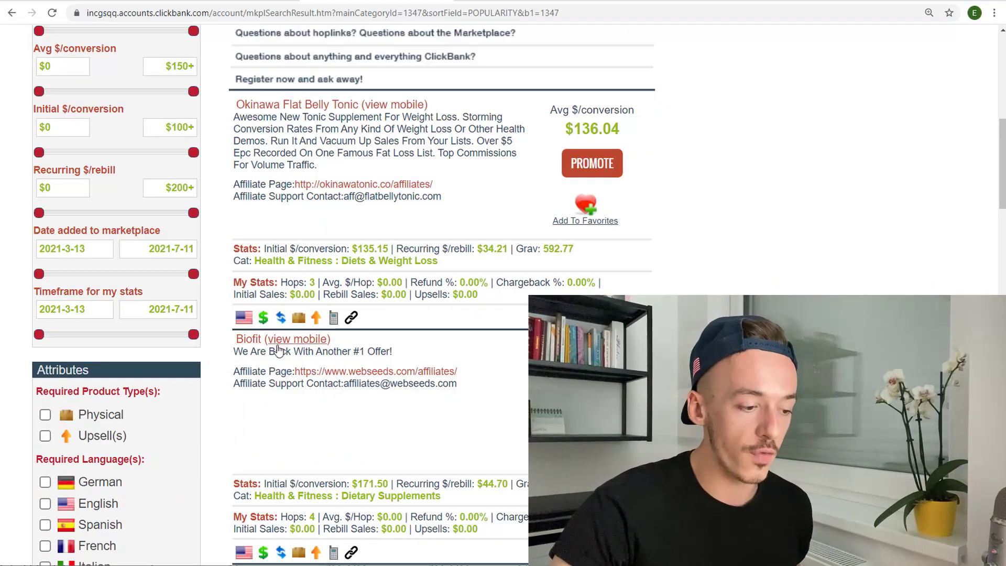
drag(500, 378, 550, 561)
click(550, 561)
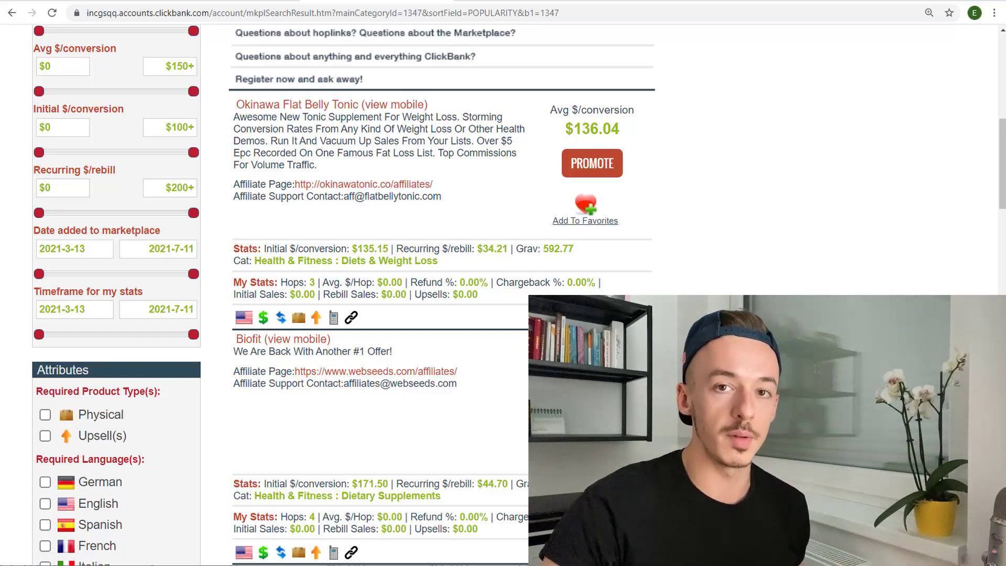
scroll(367, 293, down, 18)
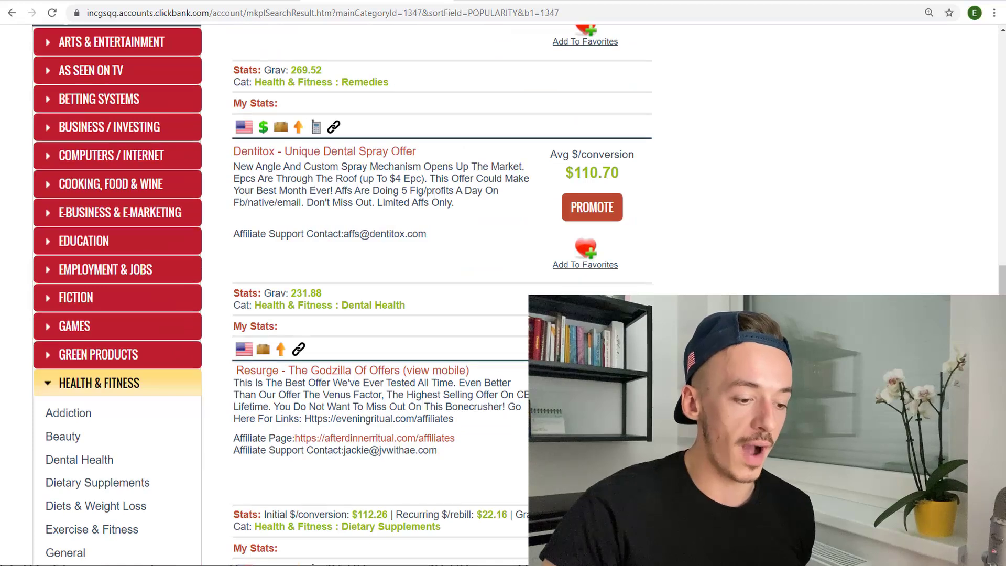
scroll(635, 279, down, 3)
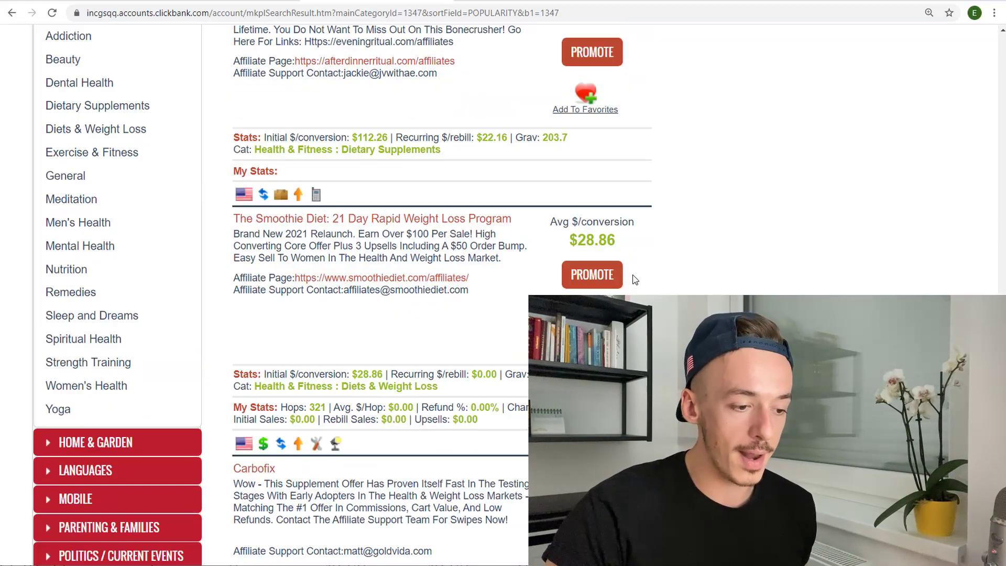
drag(562, 249, 650, 253)
click(658, 264)
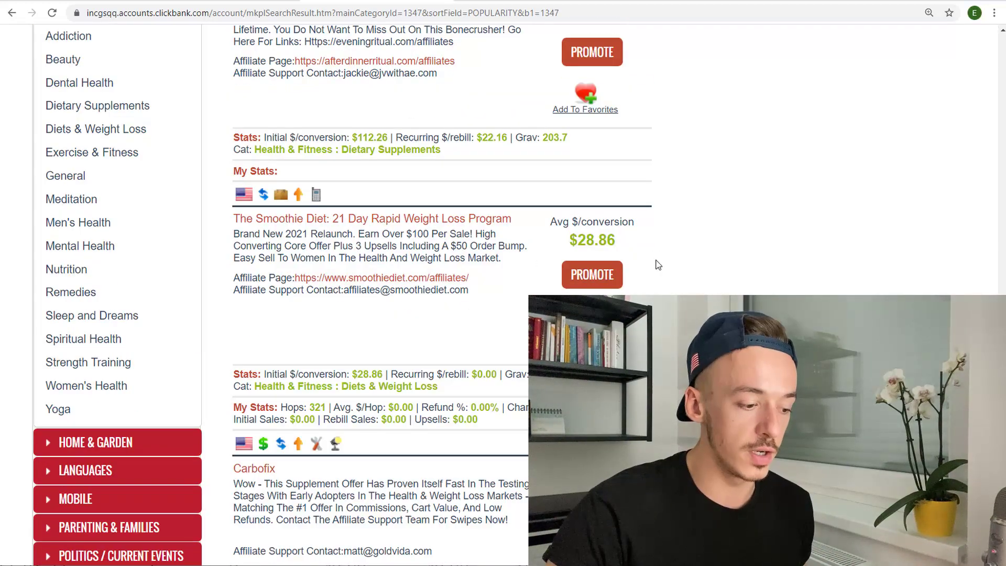
scroll(659, 273, down, 2)
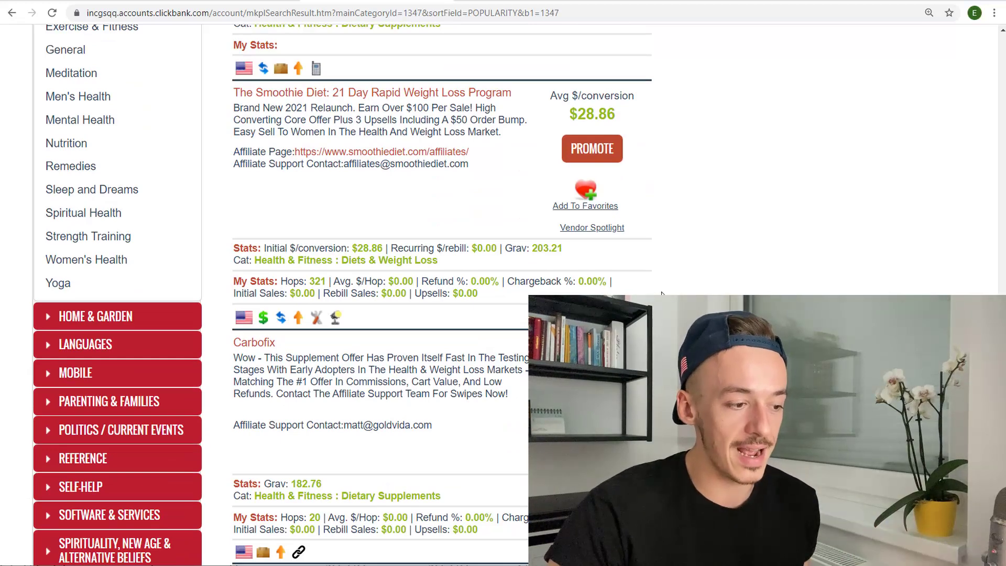
scroll(660, 294, up, 1)
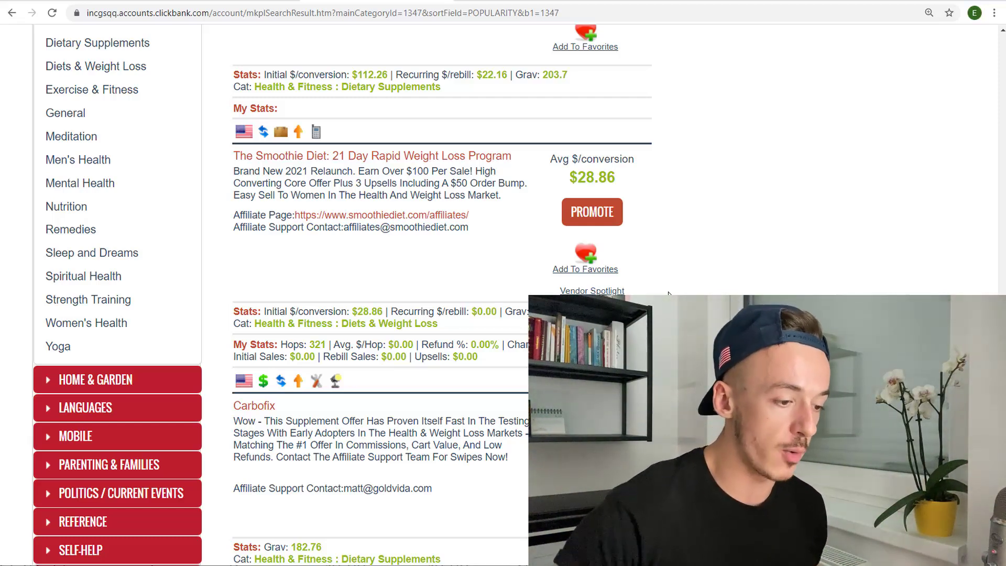
Step: Open The Smoothie Diet: 21 Day Rapid Weight Loss Program's sales page and look through its content
click(307, 157)
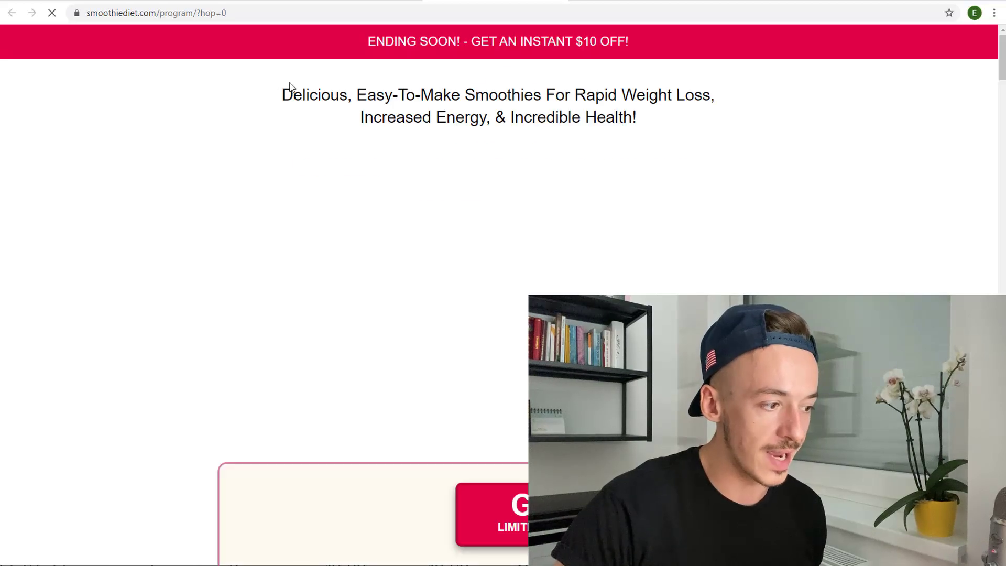
scroll(599, 281, down, 10)
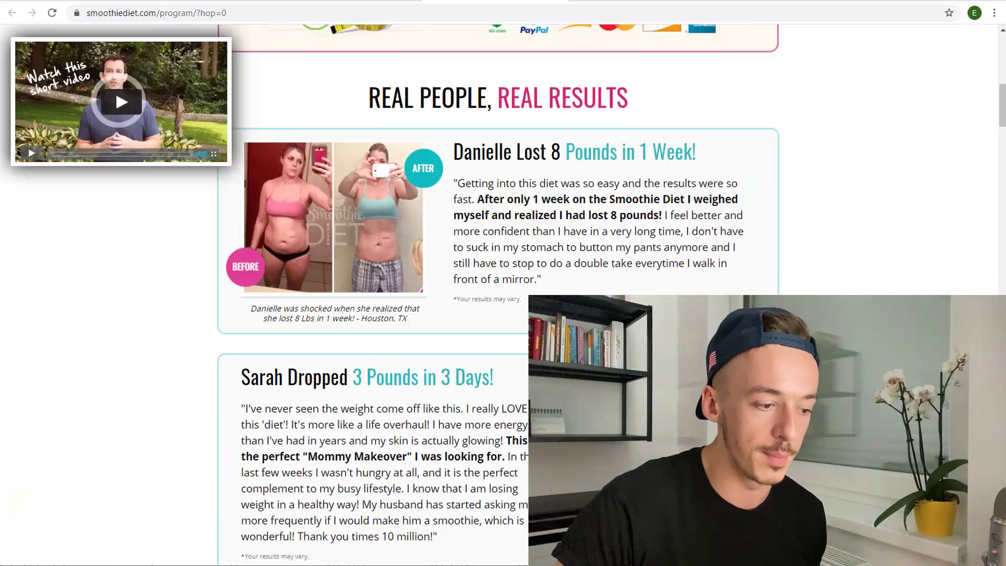
scroll(599, 281, up, 7)
scroll(444, 219, up, 4)
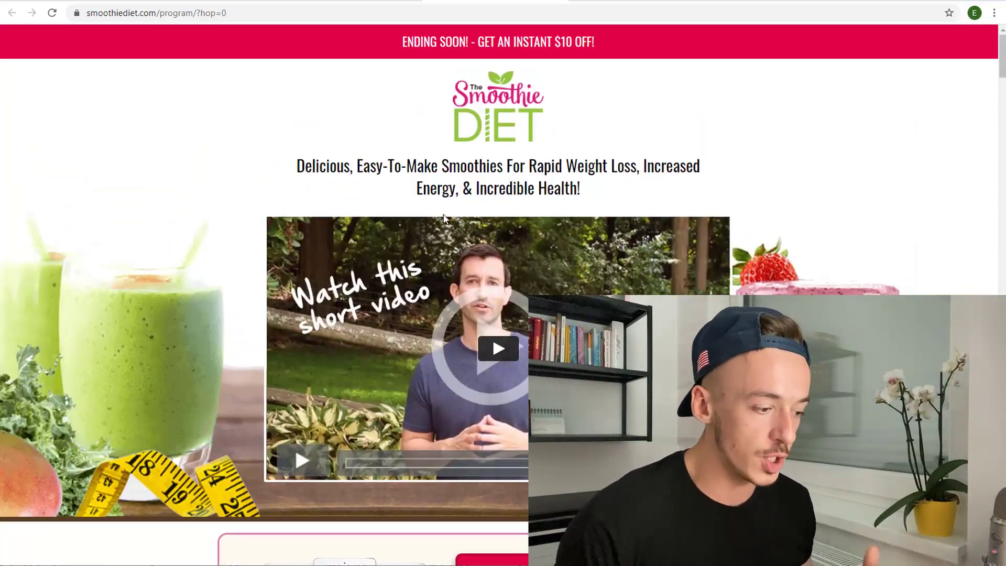
Step: Open ispionage.com in a new browser tab
key(ctrl+t)
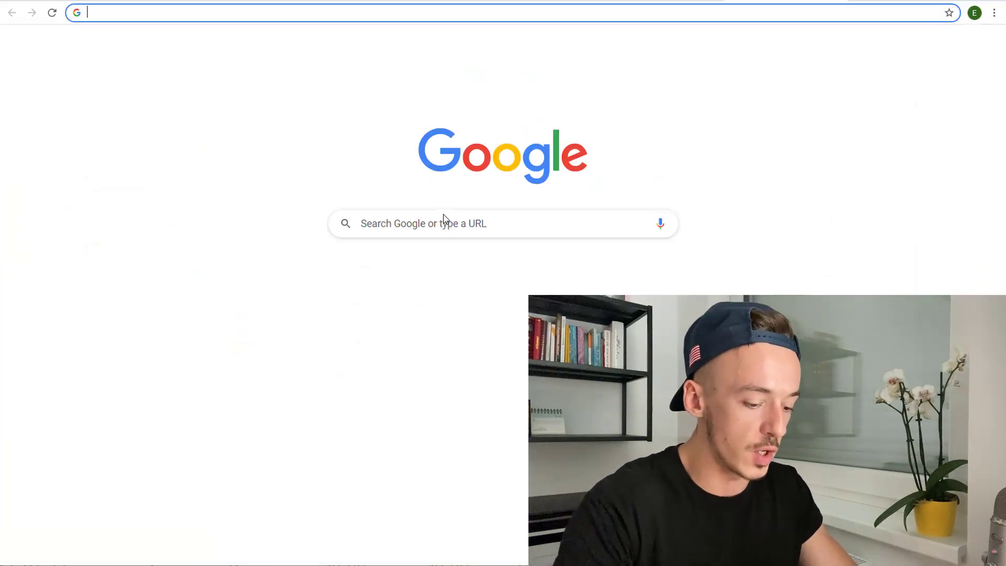
text(ispionage.com)
key(Return)
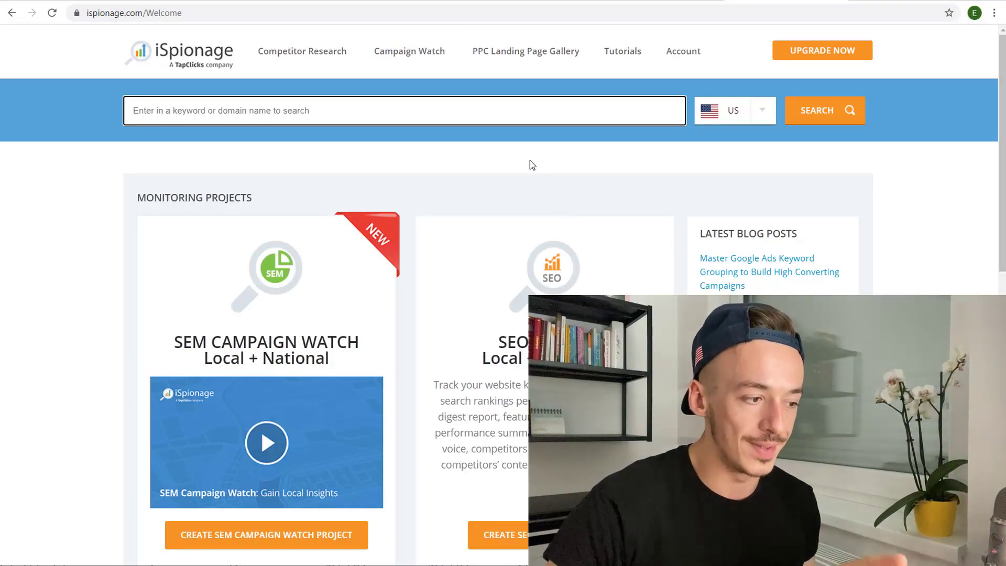
click(427, 2)
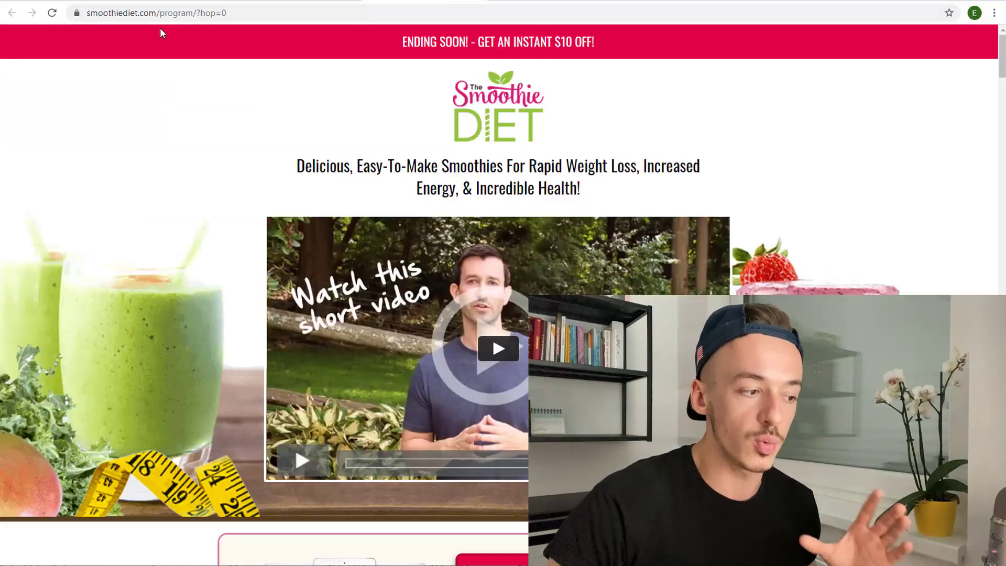
drag(157, 17, 90, 17)
key(ctrl+c)
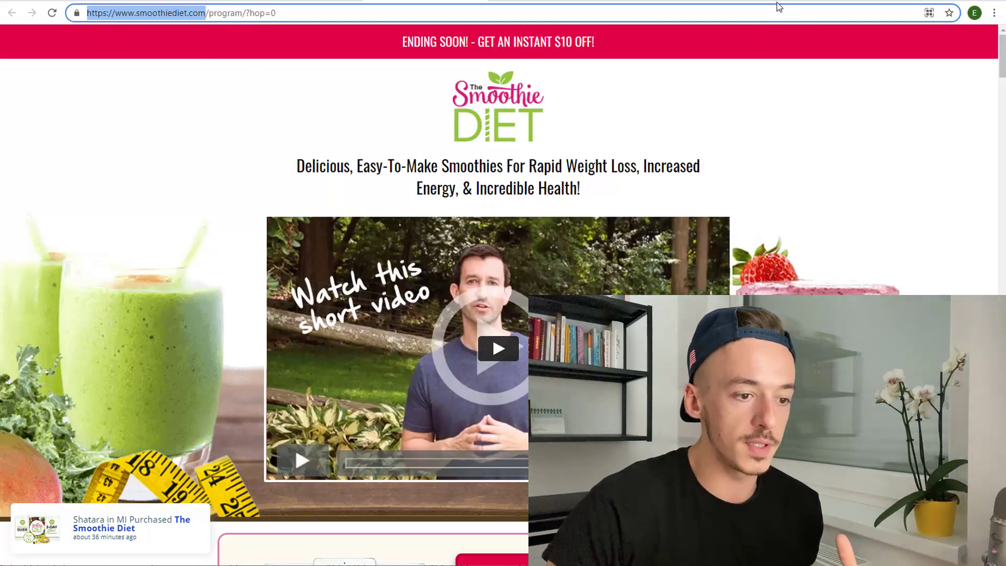
key(ctrl+Tab)
key(ctrl+v)
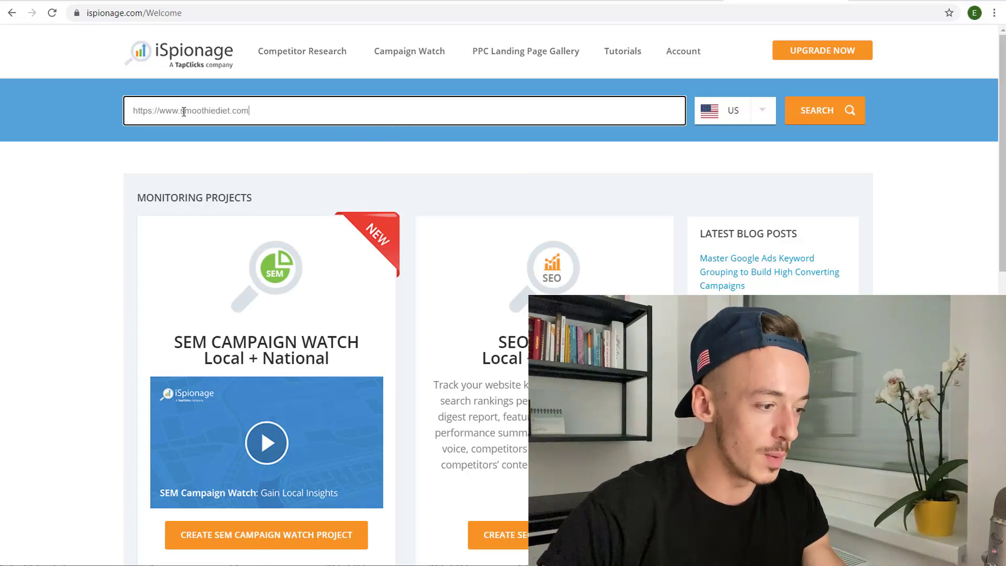
drag(182, 112, 131, 112)
key(BackSpace)
click(99, 196)
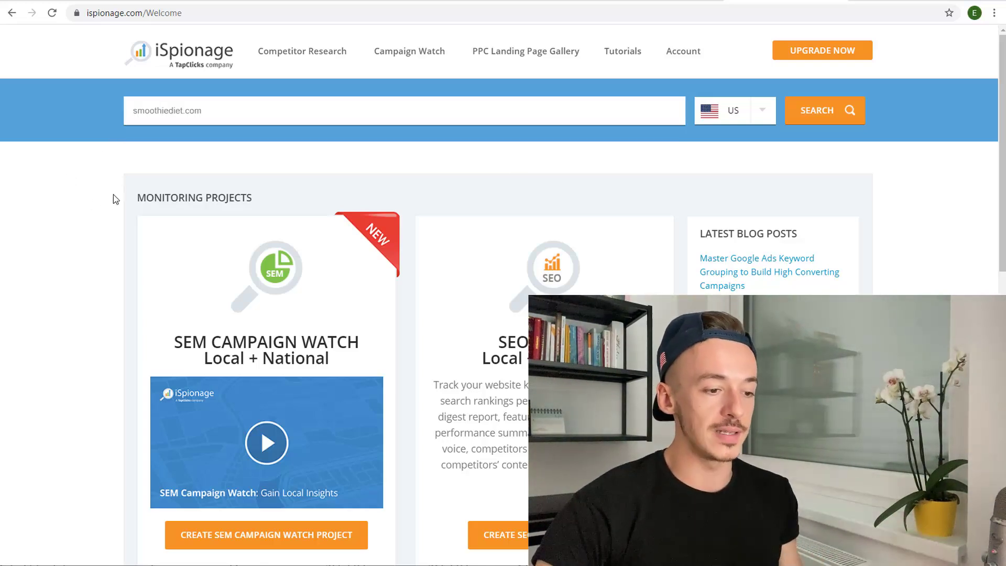
click(810, 111)
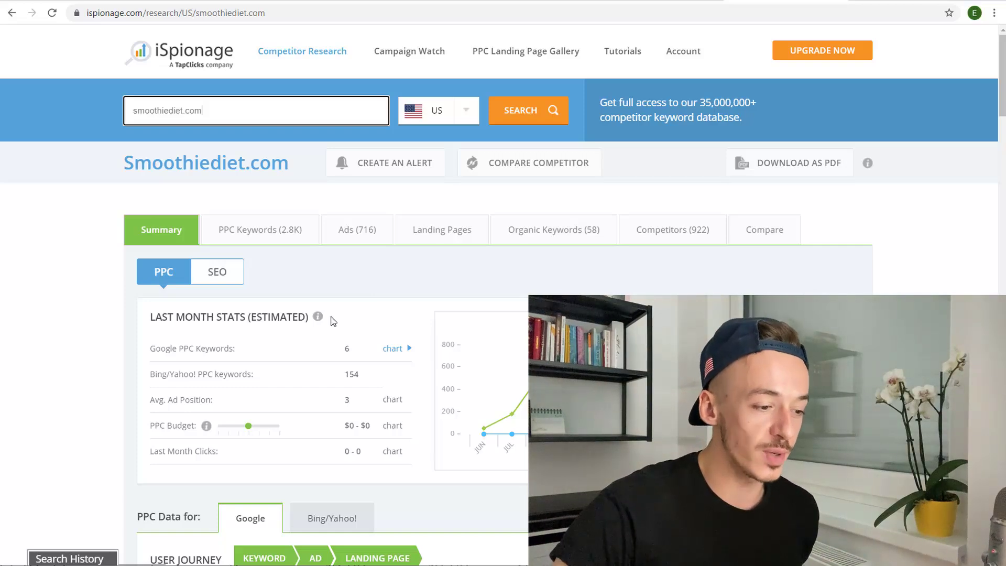
Step: Open the Google ads for smoothiediet.com, sort them by Days Seen in both directions and look through the list
click(357, 236)
scroll(514, 281, down, 3)
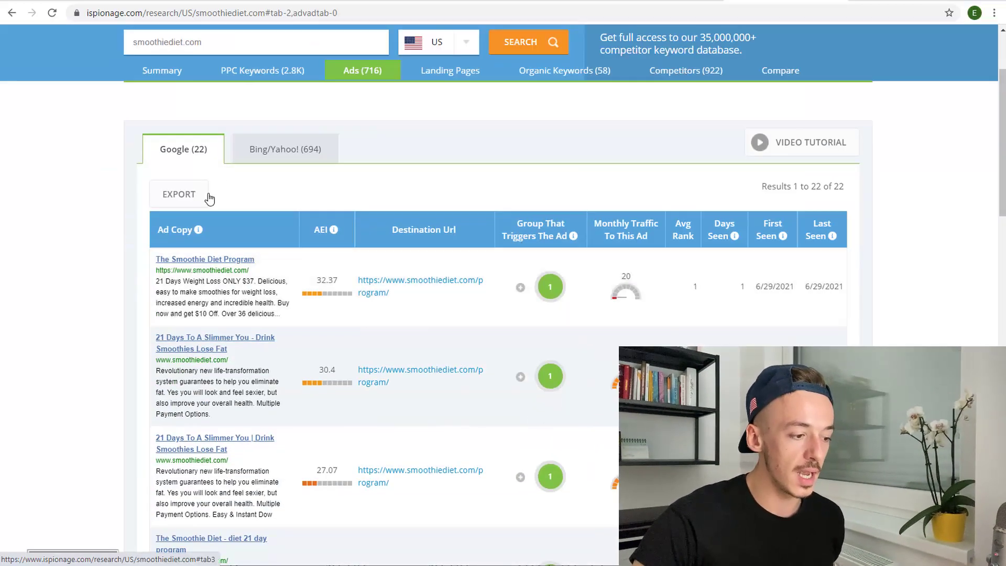
click(167, 150)
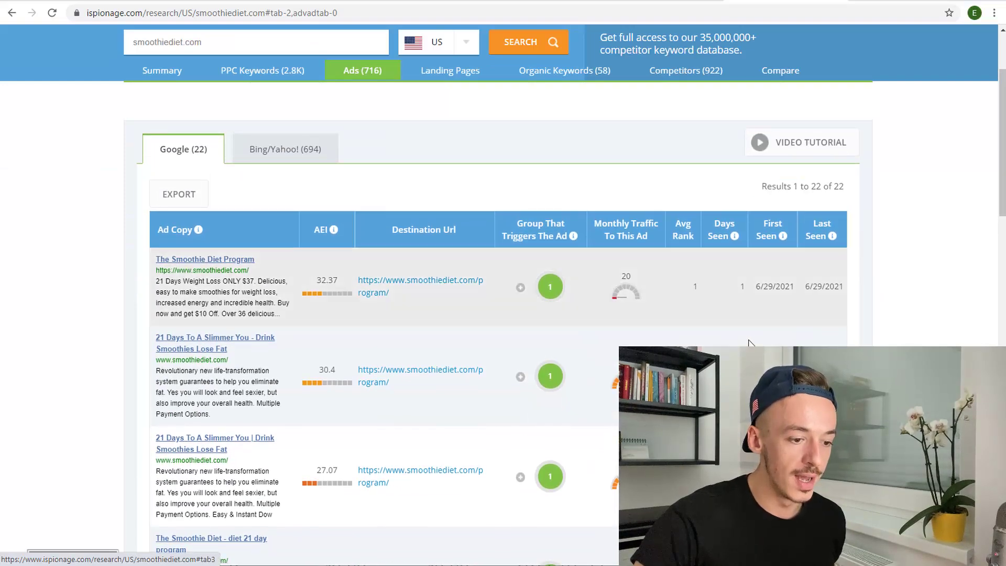
click(724, 230)
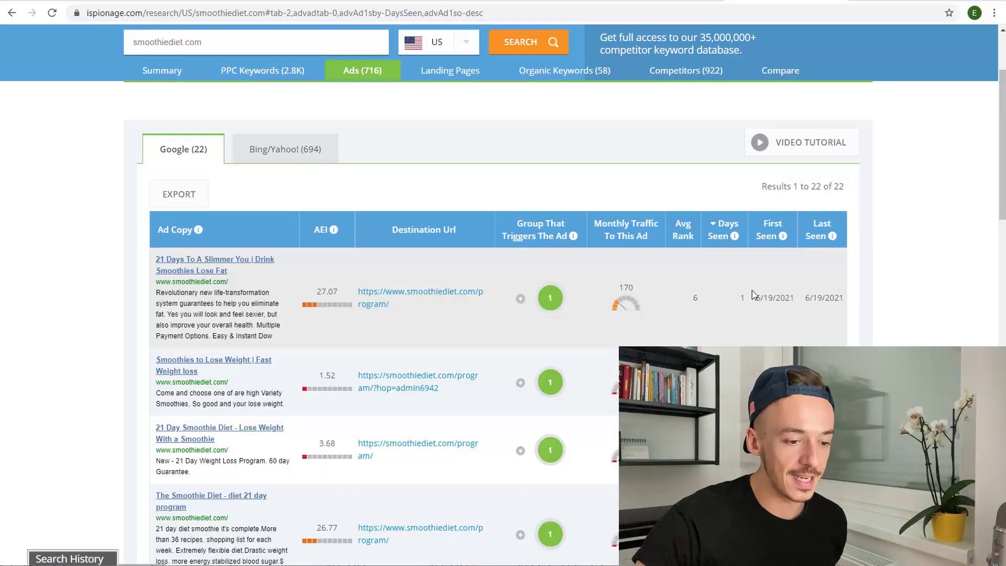
click(723, 230)
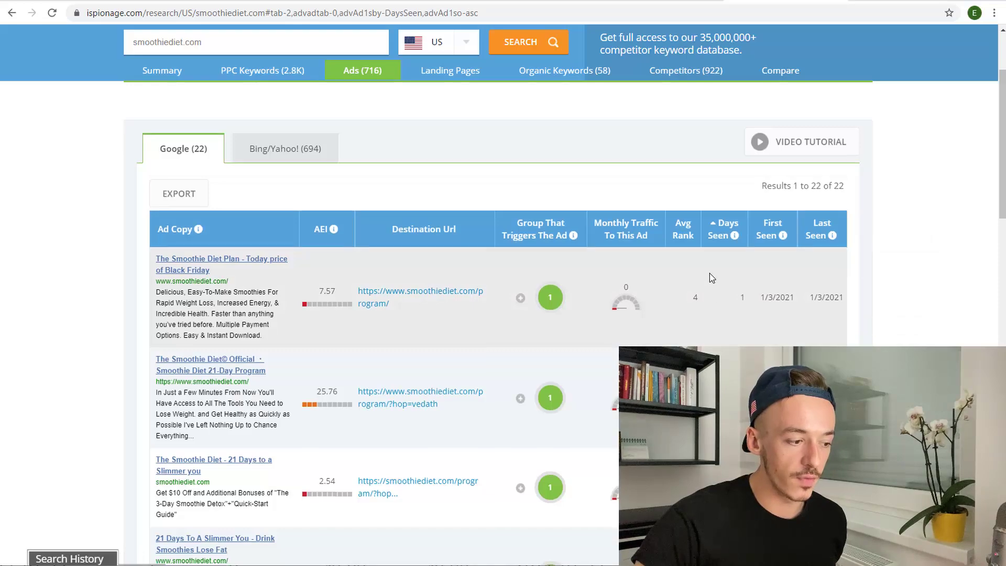
scroll(711, 278, down, 8)
scroll(711, 278, up, 5)
scroll(778, 320, up, 5)
scroll(777, 321, down, 6)
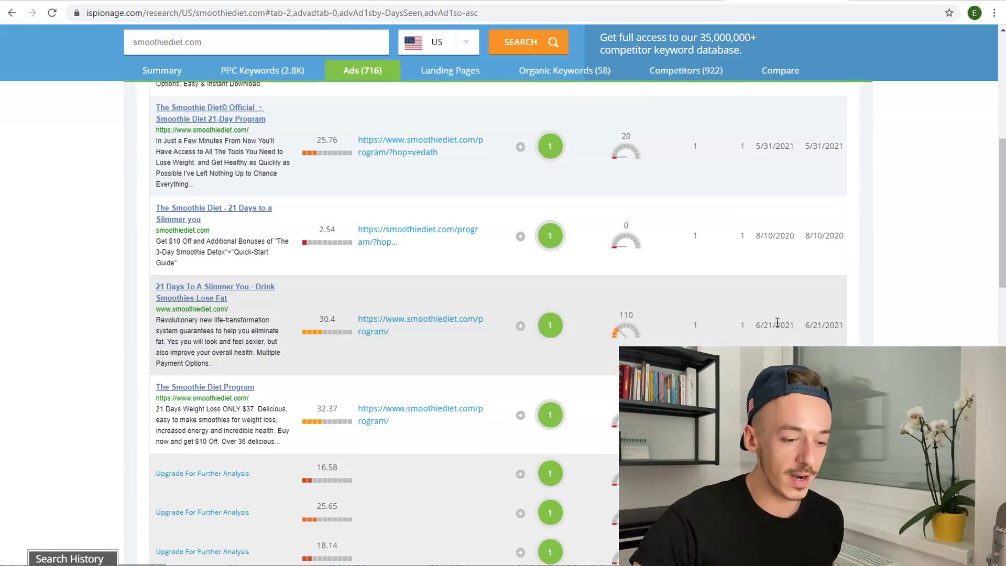
scroll(778, 320, up, 5)
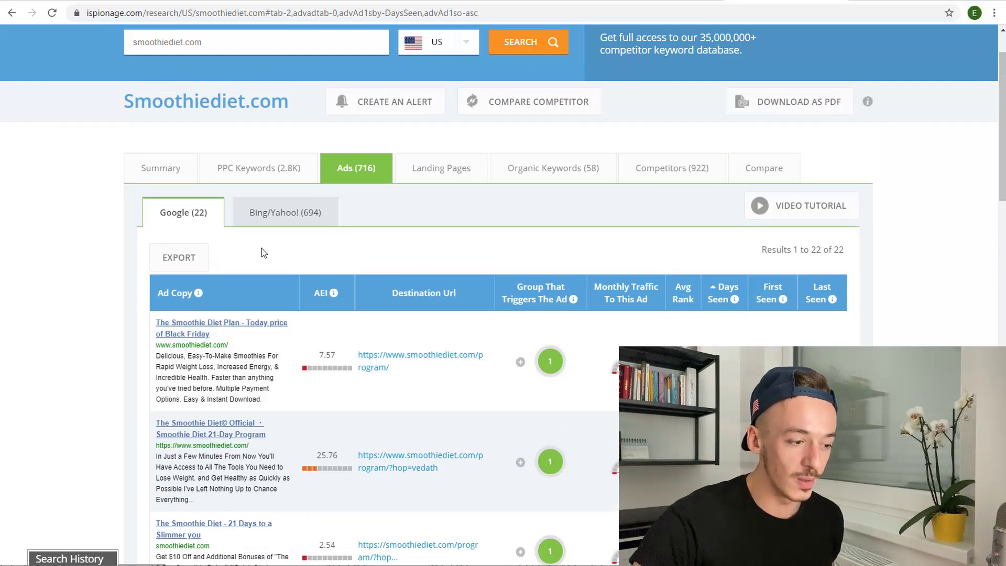
Step: Show the site's Bing/Yahoo ads, sort them by Days Seen in descending order and check the longest-running ad
click(267, 214)
scroll(904, 319, down, 1)
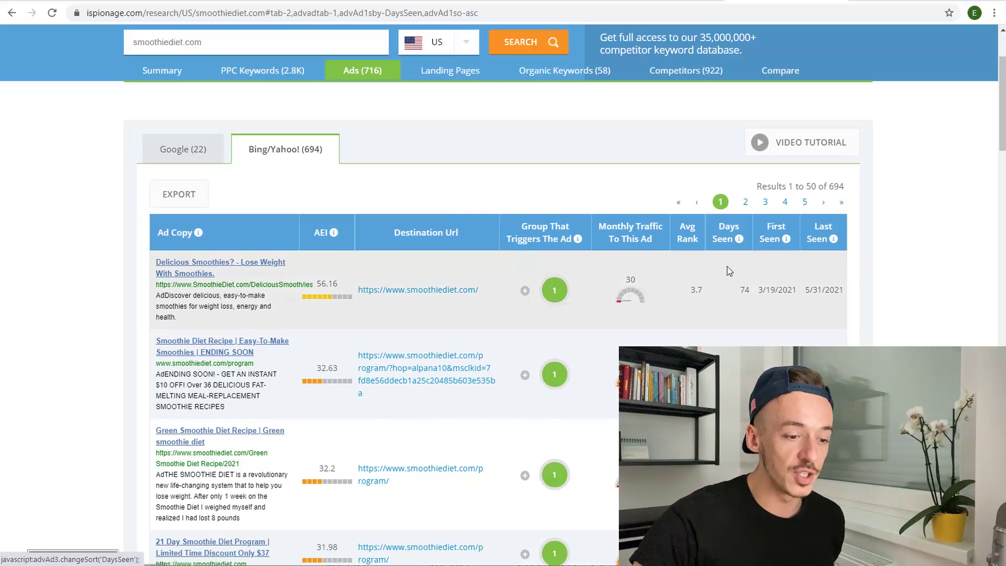
click(721, 233)
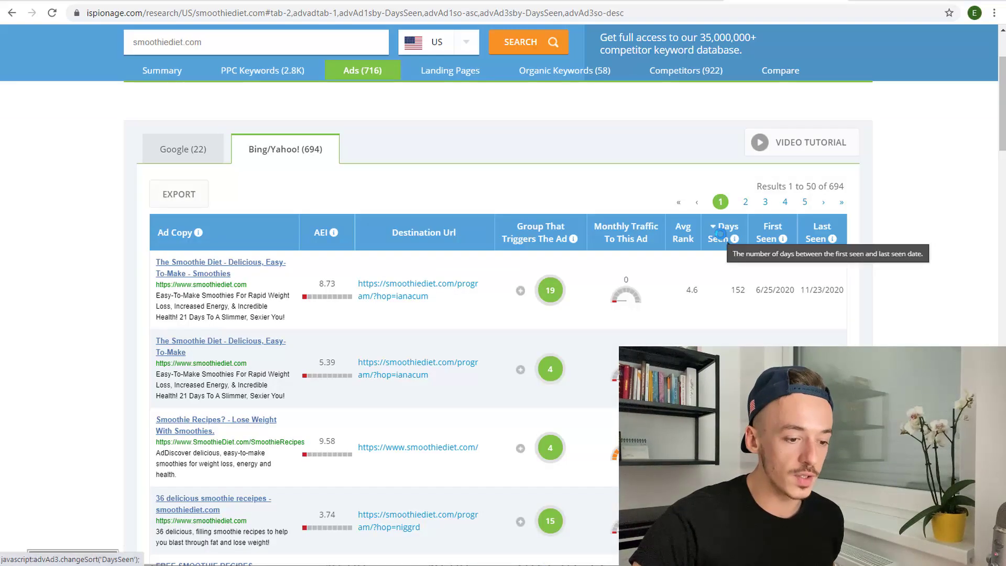
scroll(576, 273, down, 1)
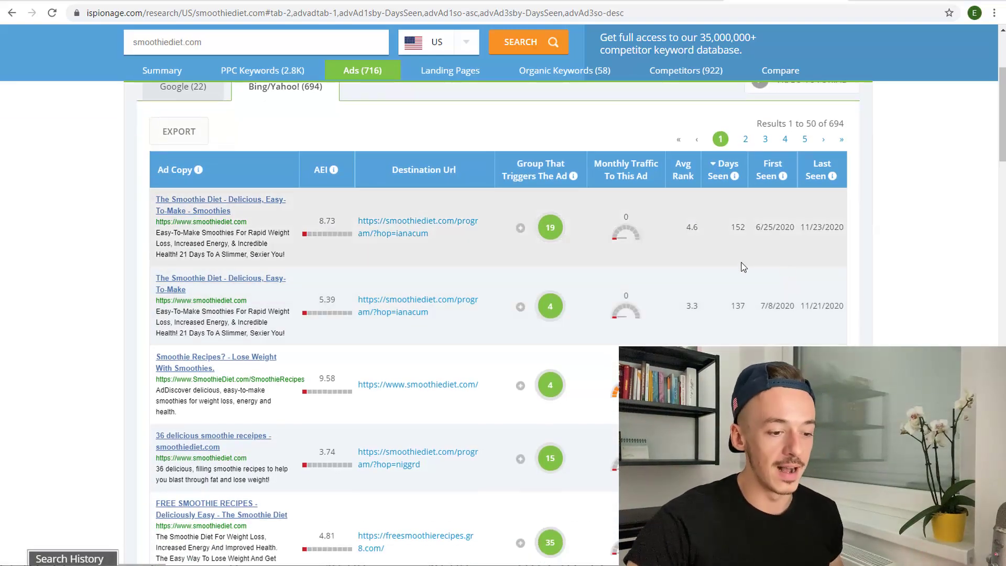
double_click(737, 227)
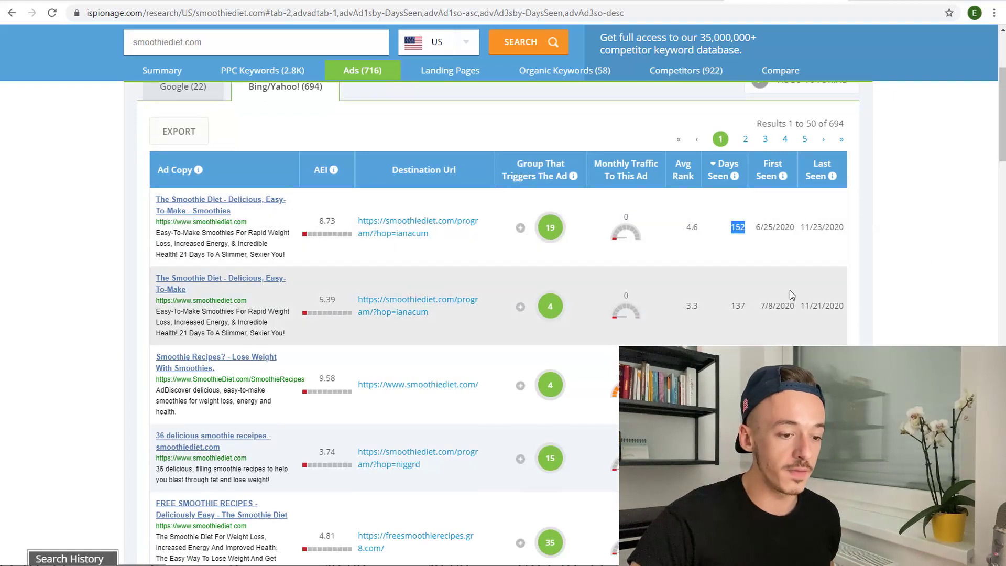
click(781, 279)
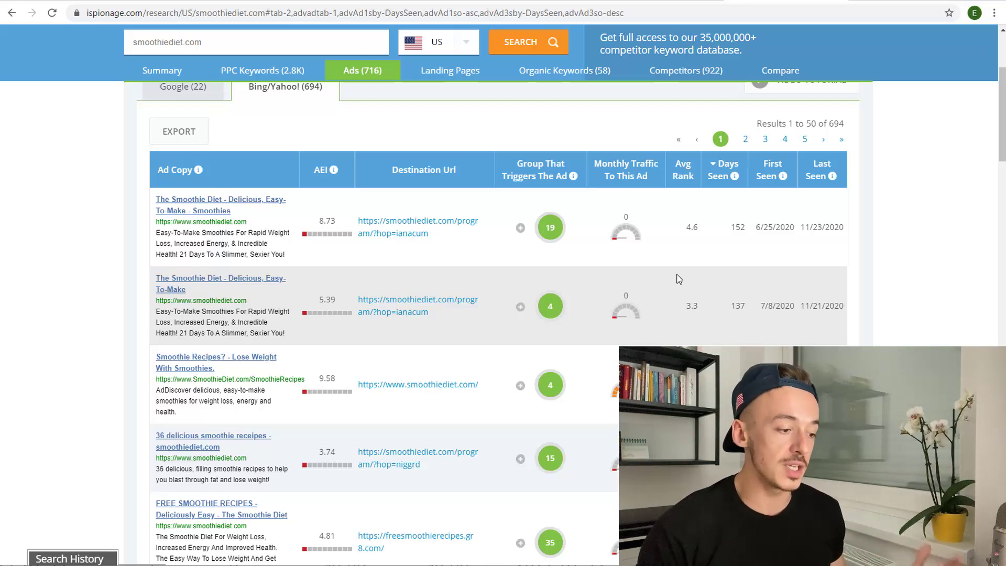
Step: Examine the keywords, search volumes and CPCs that trigger the longest-running Bing/Yahoo ad, and close the keyword list
click(550, 228)
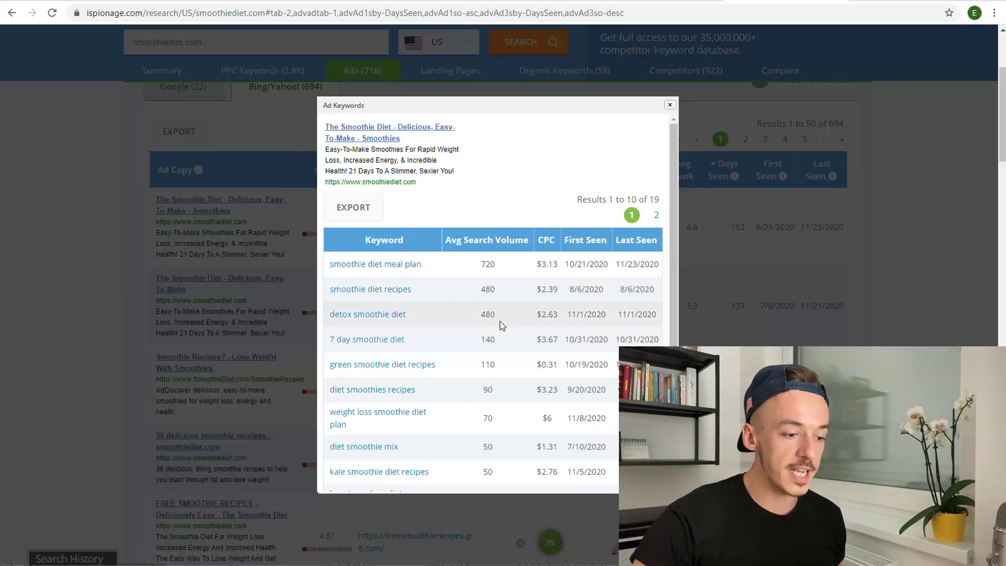
scroll(479, 356, down, 1)
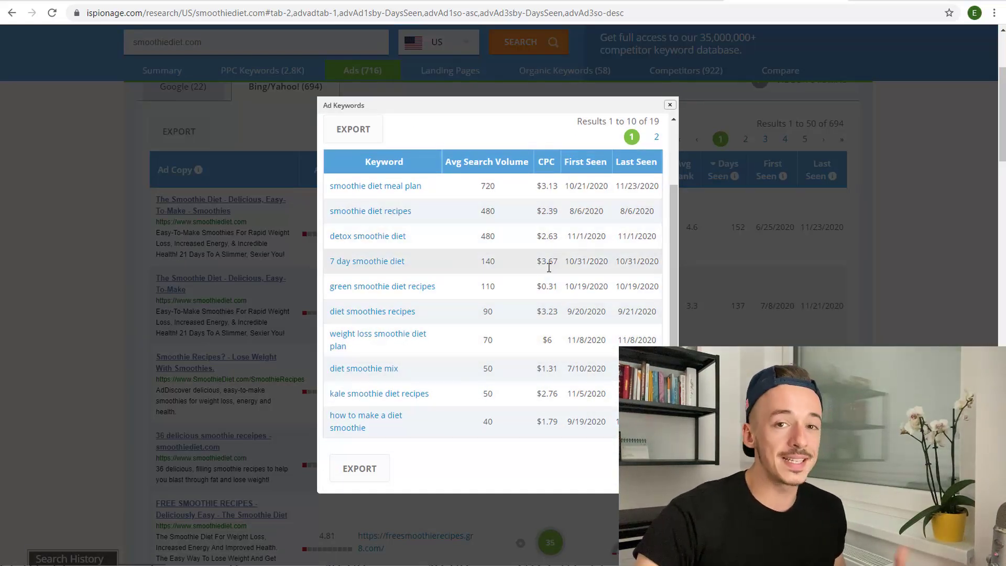
scroll(451, 293, up, 1)
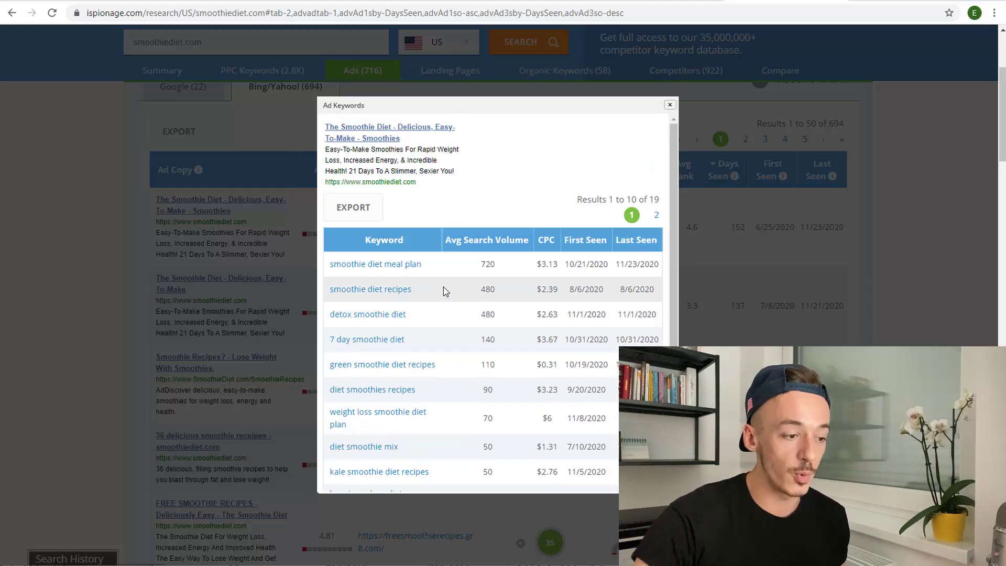
scroll(452, 296, down, 1)
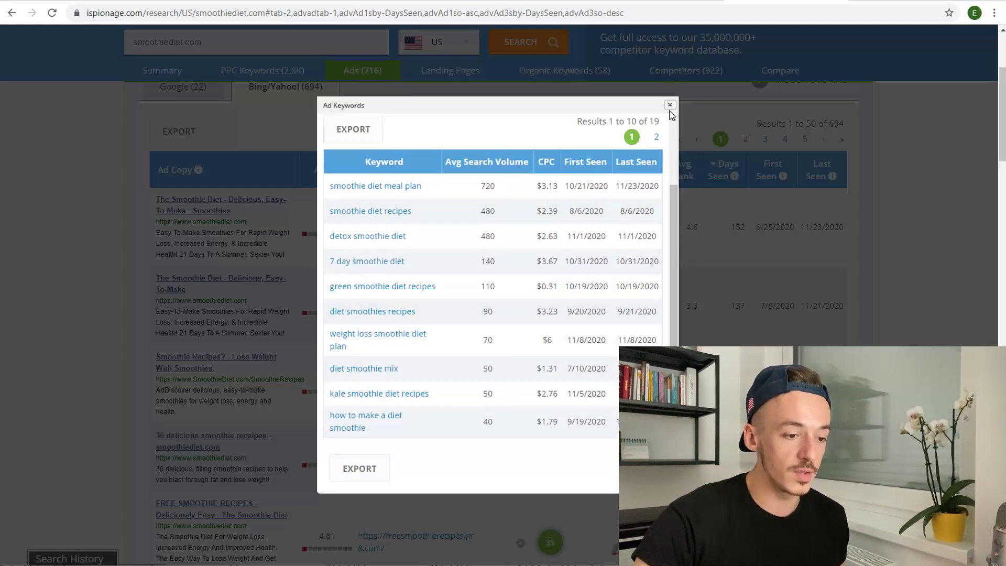
click(781, 261)
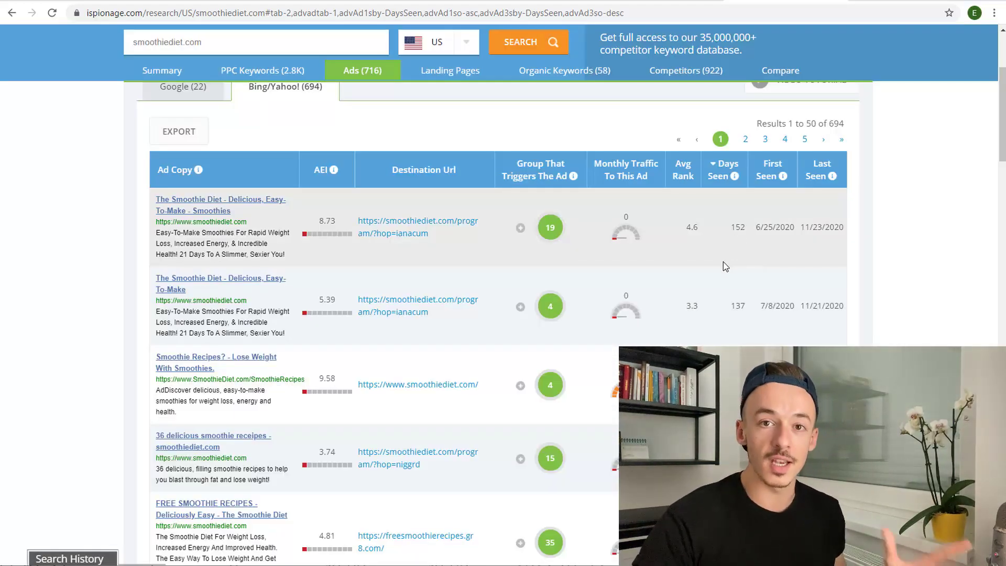
click(549, 226)
scroll(429, 292, down, 1)
scroll(431, 293, down, 1)
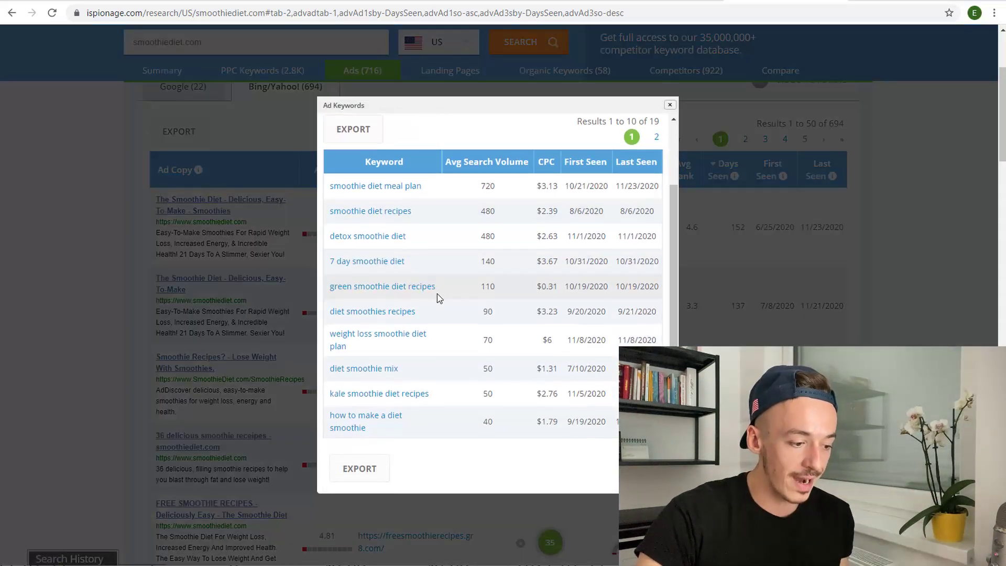
click(702, 298)
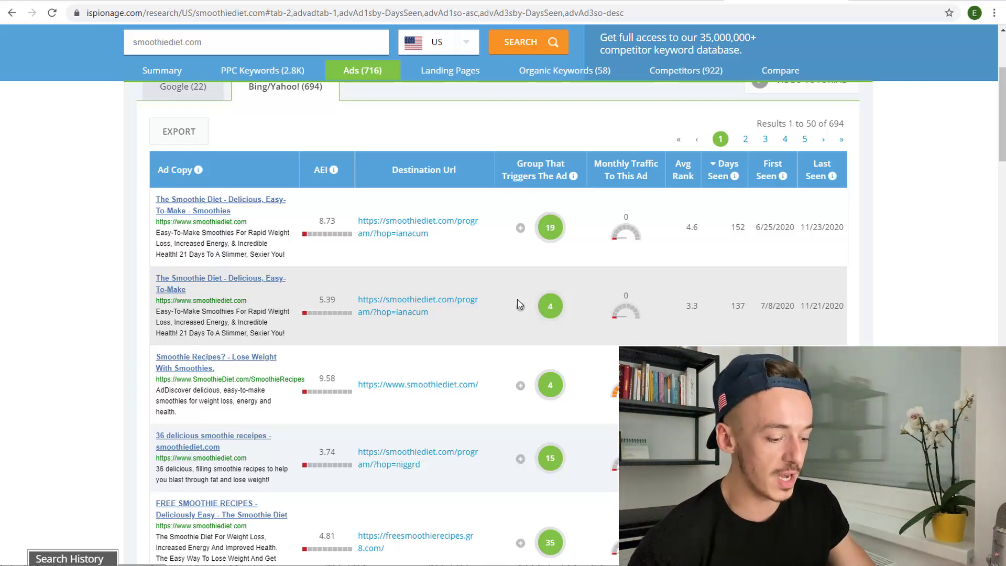
Step: Search Google for "google ads" in a new browser tab, open the Google Ads site and sign in with the second existing Ads account
key(ctrl+t)
text(g)
text(e ads)
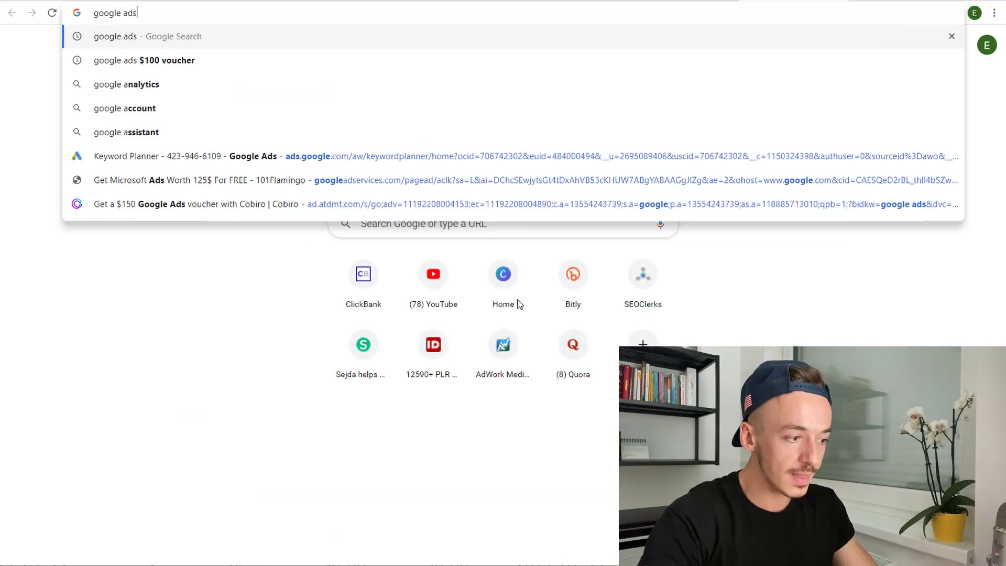
key(Return)
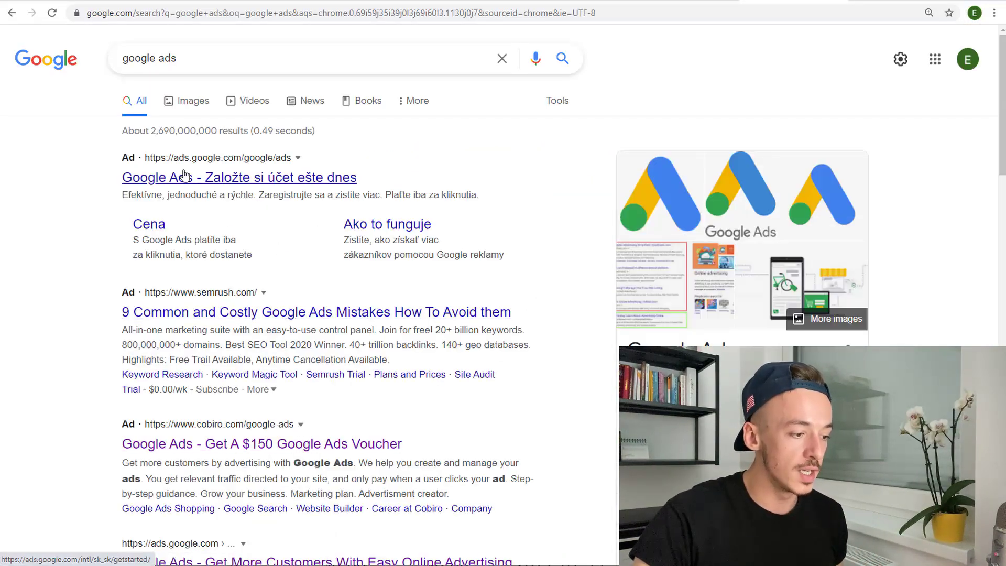
click(212, 181)
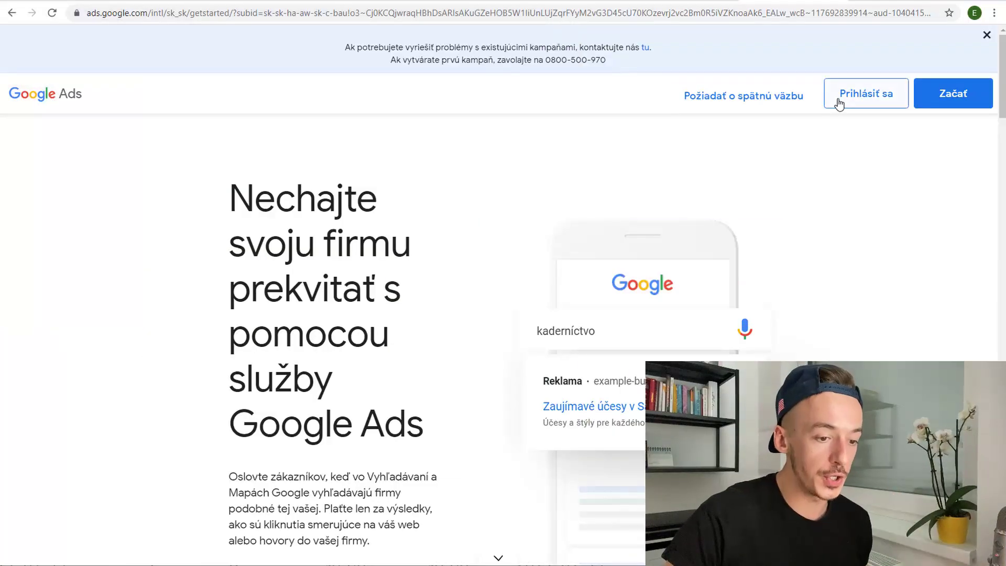
click(839, 102)
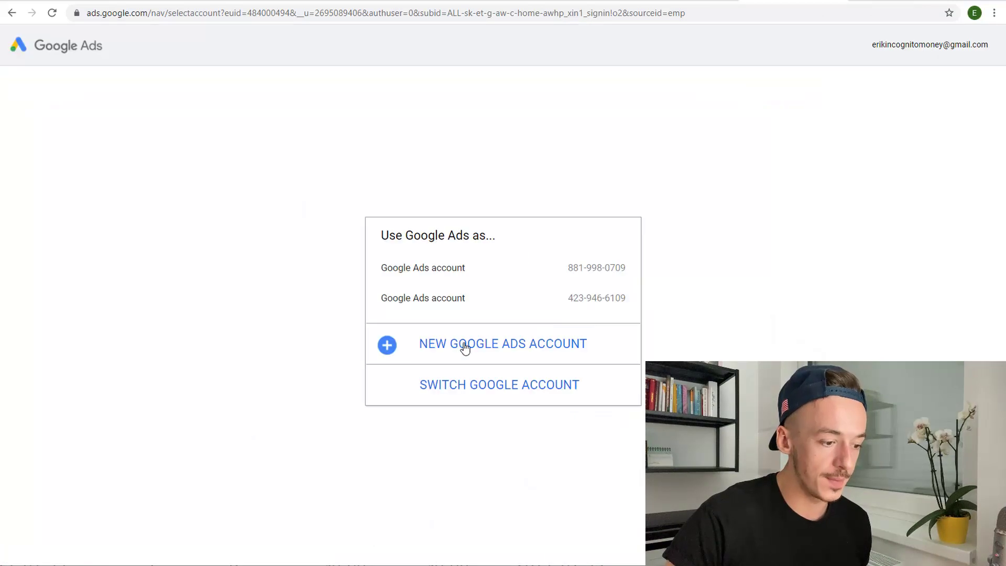
click(463, 307)
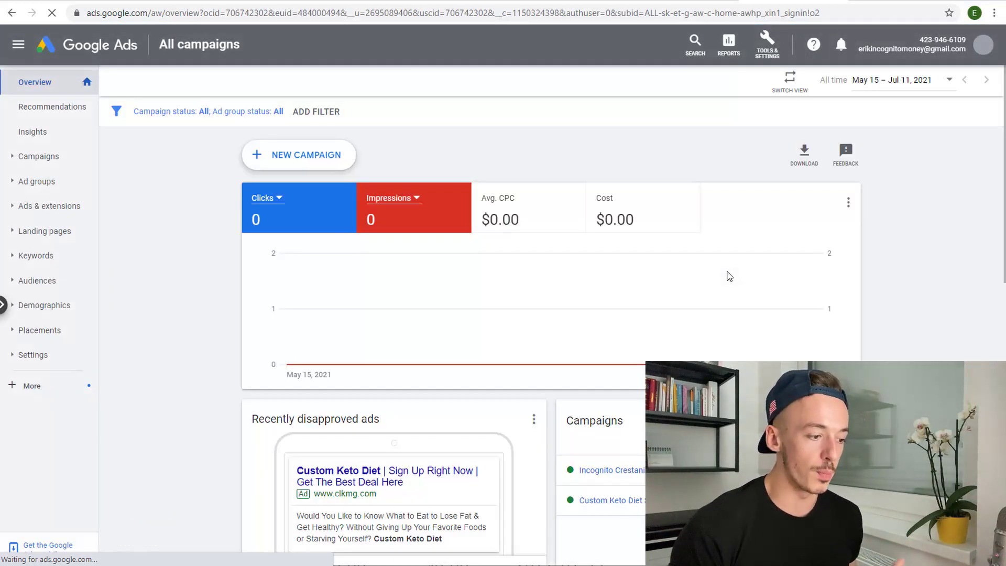
Step: Start a new campaign from the Campaigns page with the Website traffic goal and the Search campaign type
click(53, 160)
click(45, 187)
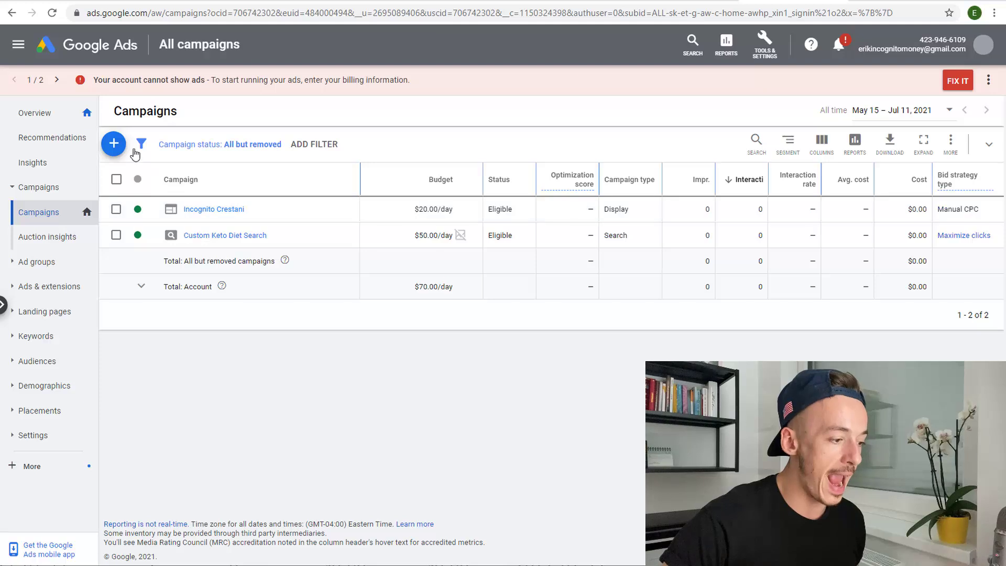
click(112, 145)
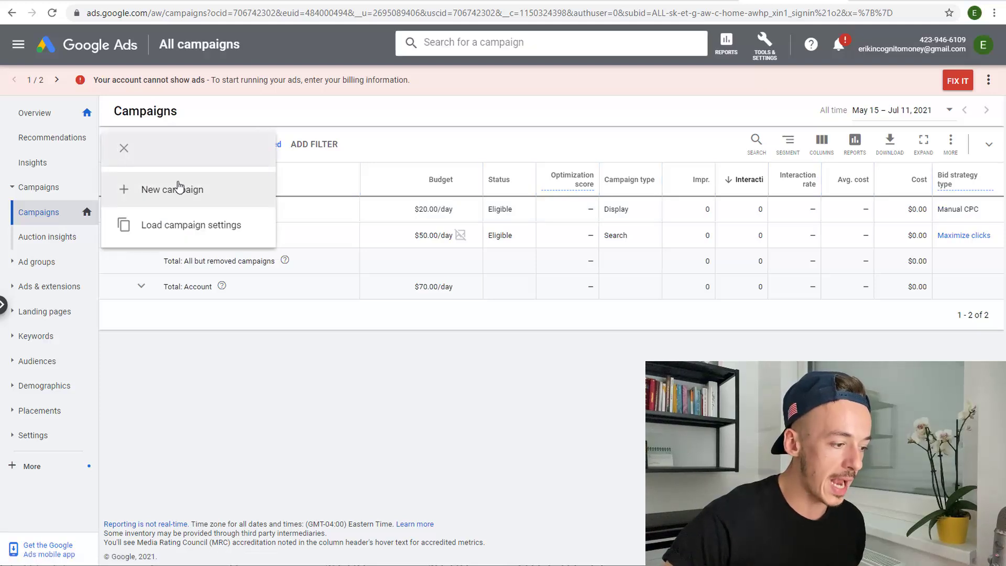
click(180, 191)
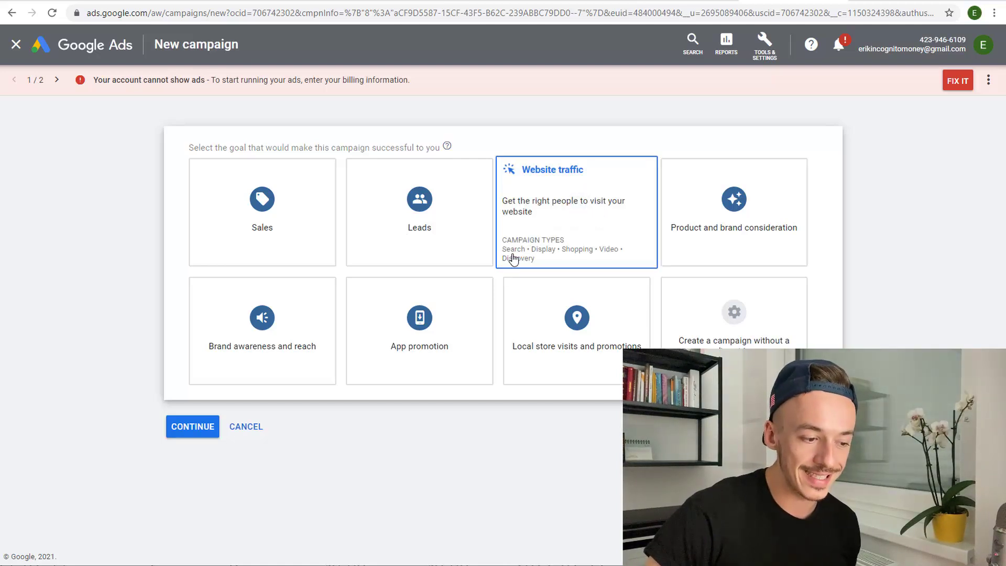
click(584, 219)
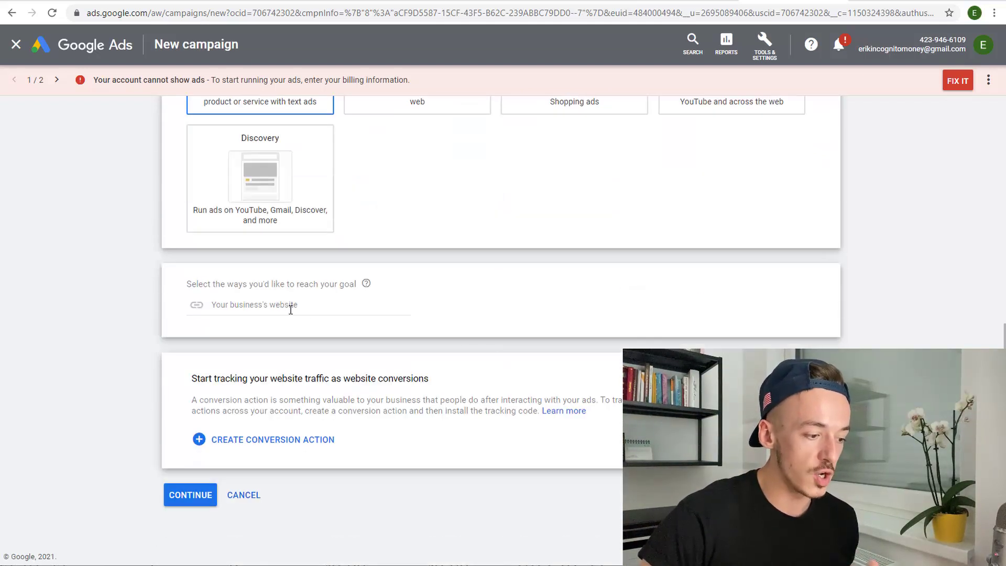
click(357, 1)
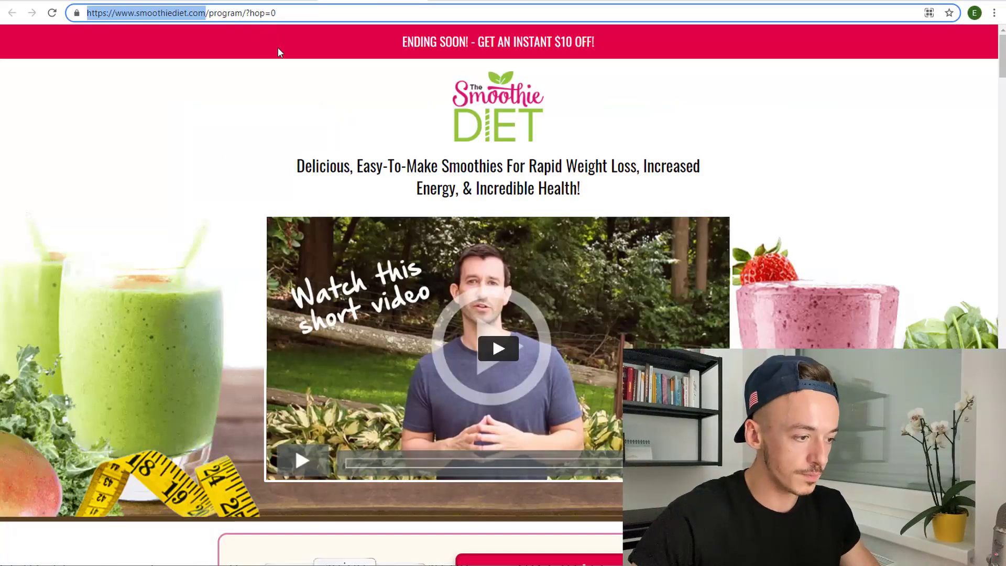
click(760, 2)
click(283, 400)
text(https://www.smoothiediet.com/)
scroll(145, 395, down, 2)
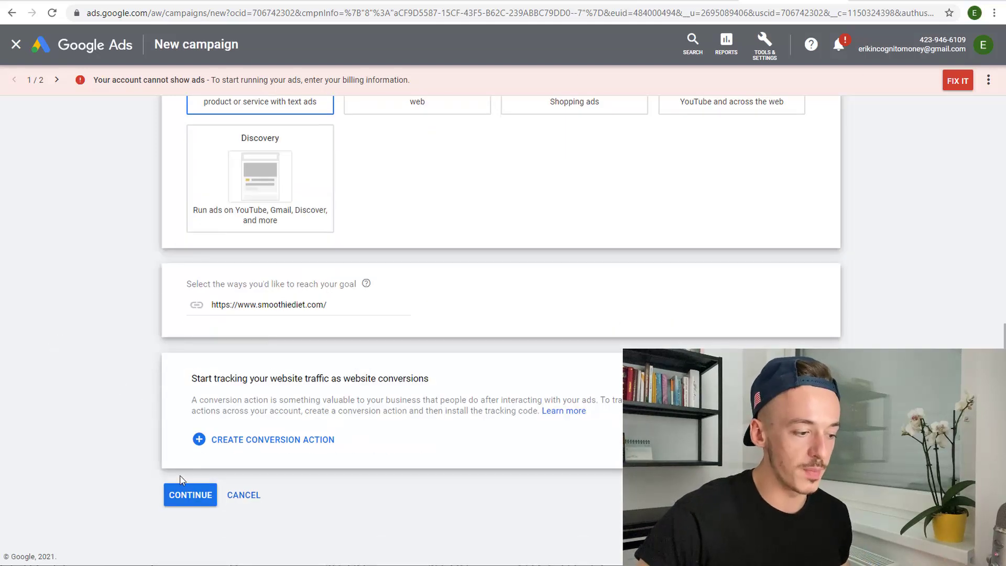
click(175, 495)
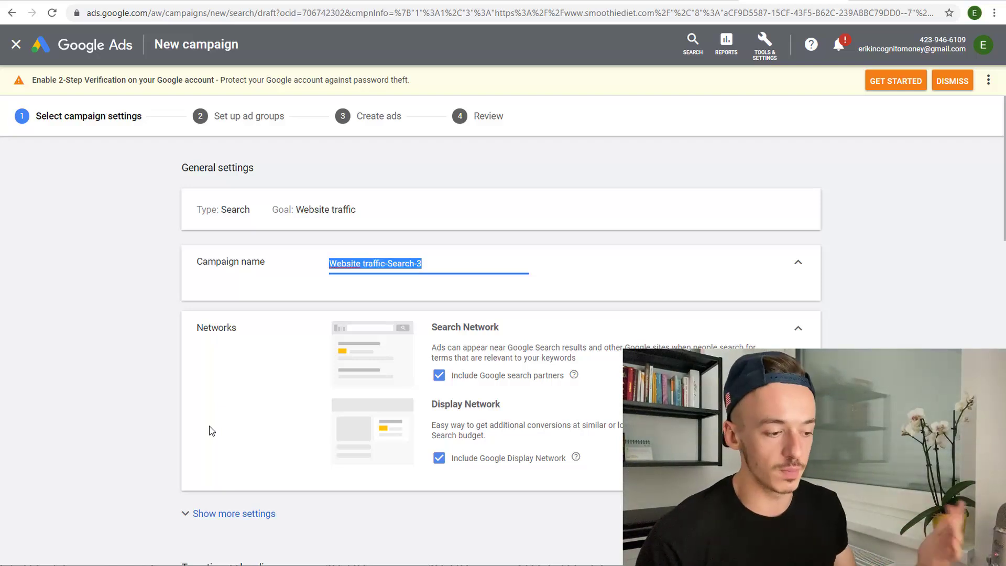
Step: Name the campaign "Smoothie Diet from Incognito Family"
text(S)
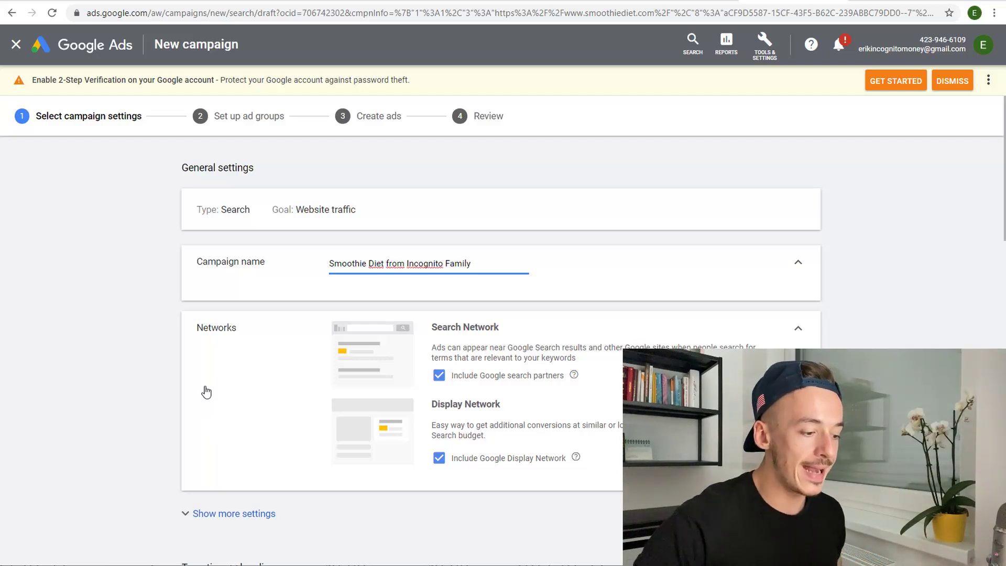
scroll(207, 392, down, 3)
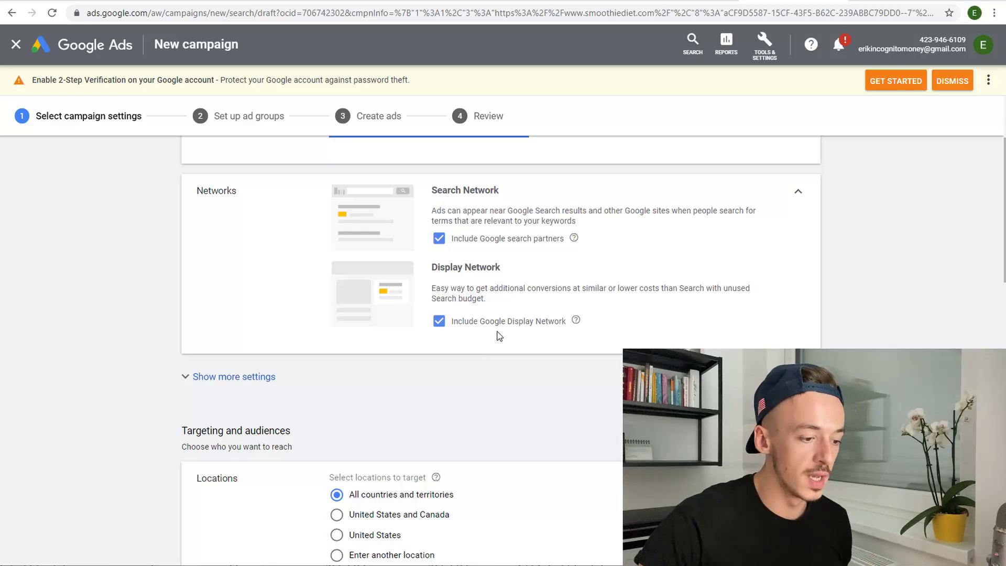
Step: Exclude the Google Display Network and Google search partners from the campaign's networks
click(439, 321)
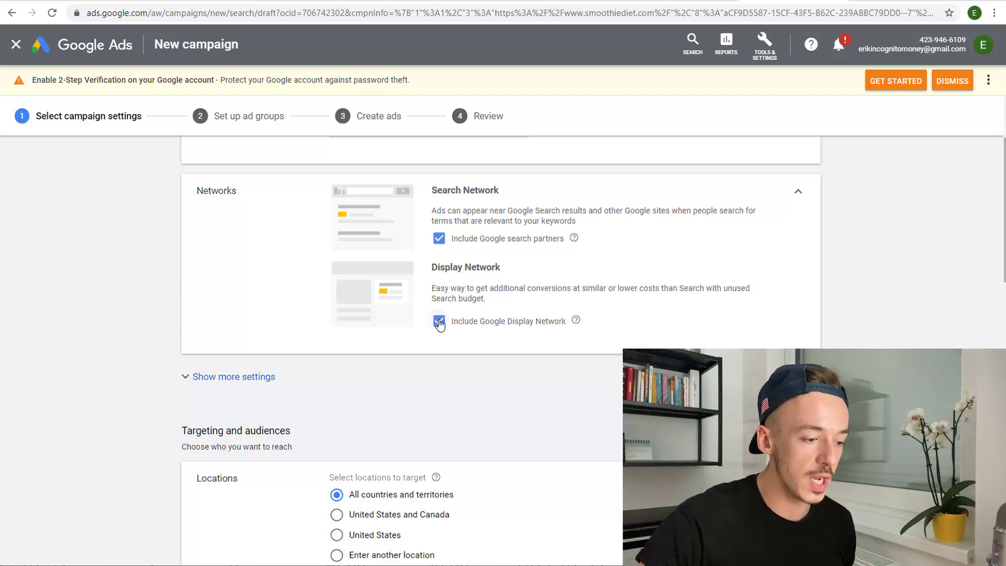
click(438, 238)
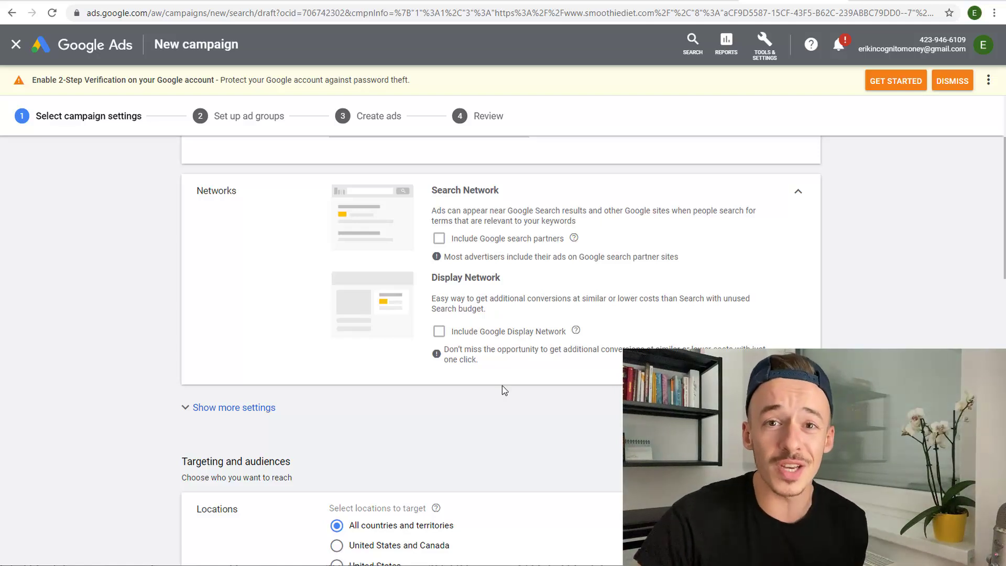
scroll(501, 304, down, 2)
scroll(478, 297, up, 2)
Step: Set the campaign's average daily budget to $30
scroll(503, 309, down, 3)
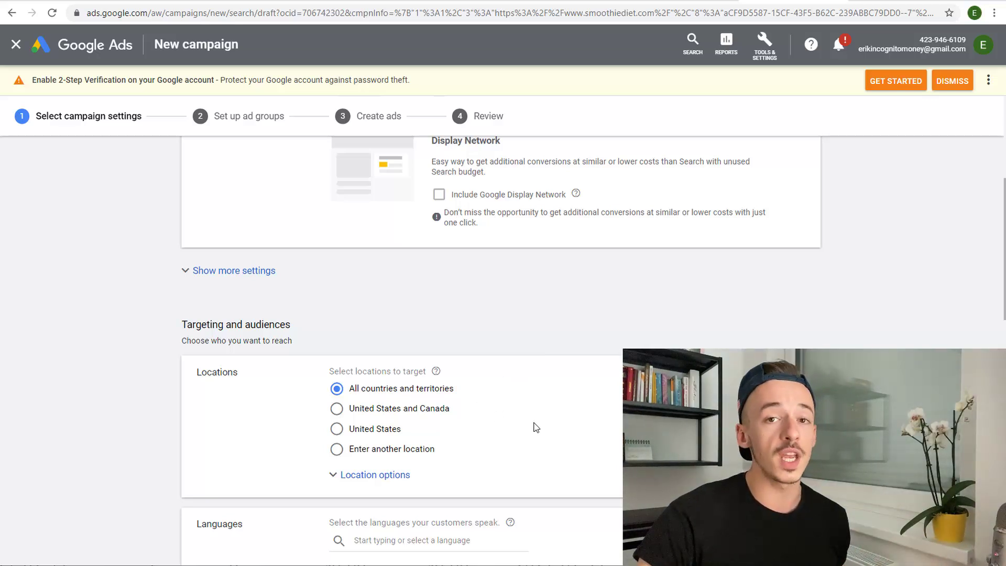
scroll(424, 440, down, 3)
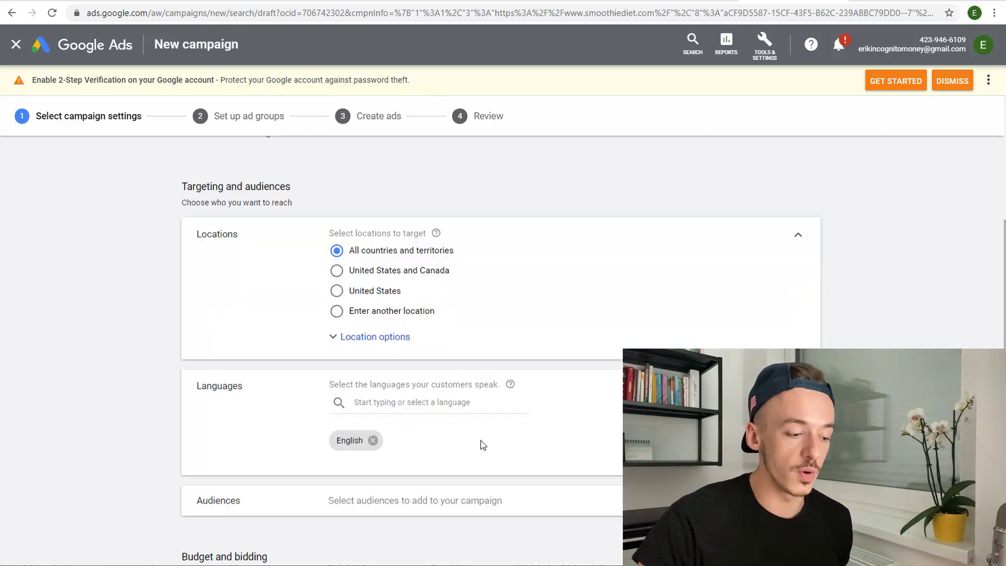
scroll(497, 288, down, 4)
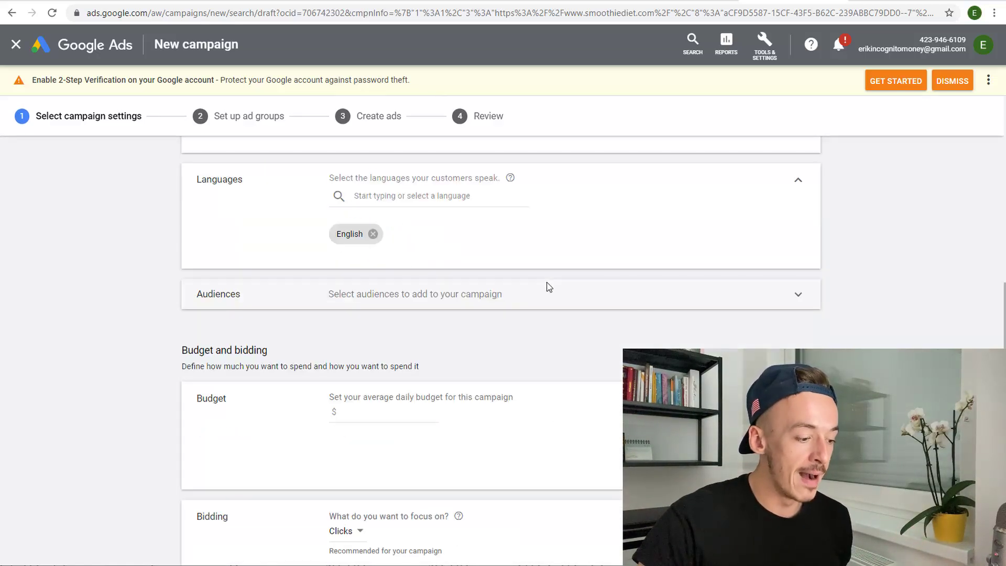
scroll(512, 304, down, 1)
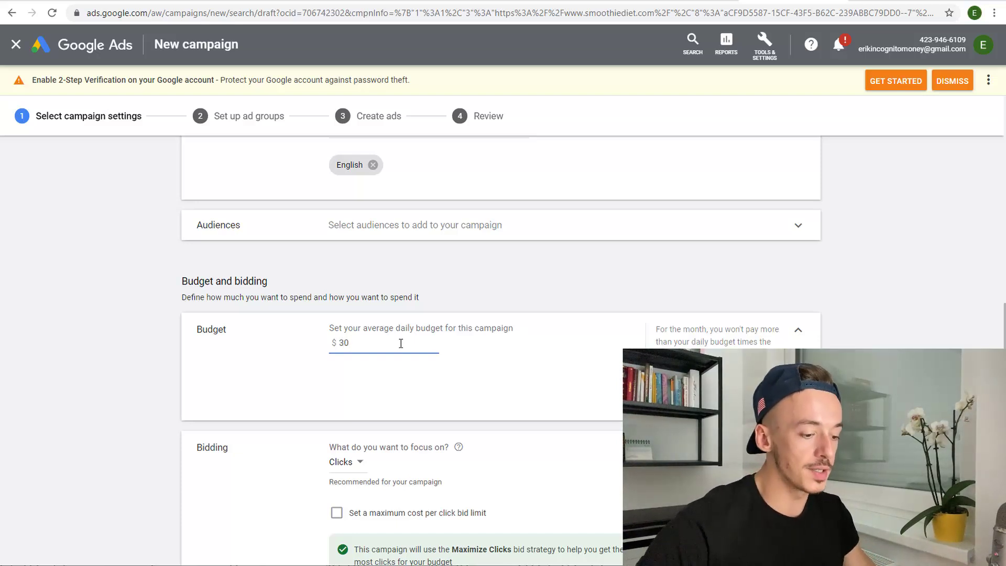
scroll(615, 312, down, 1)
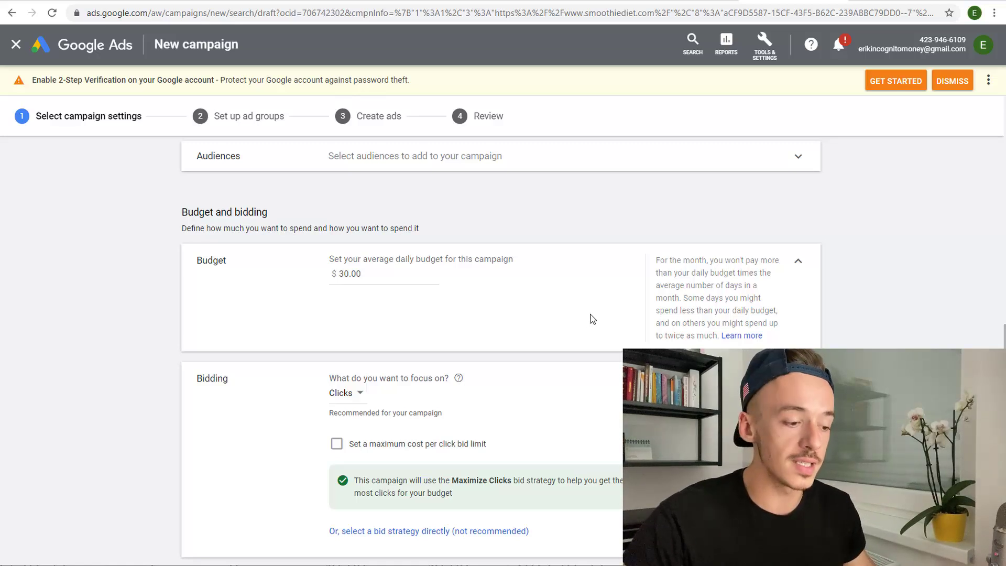
Step: Set a maximum cost per click bid limit of $0.35, save the campaign settings and continue to the ad groups
scroll(498, 317, down, 1)
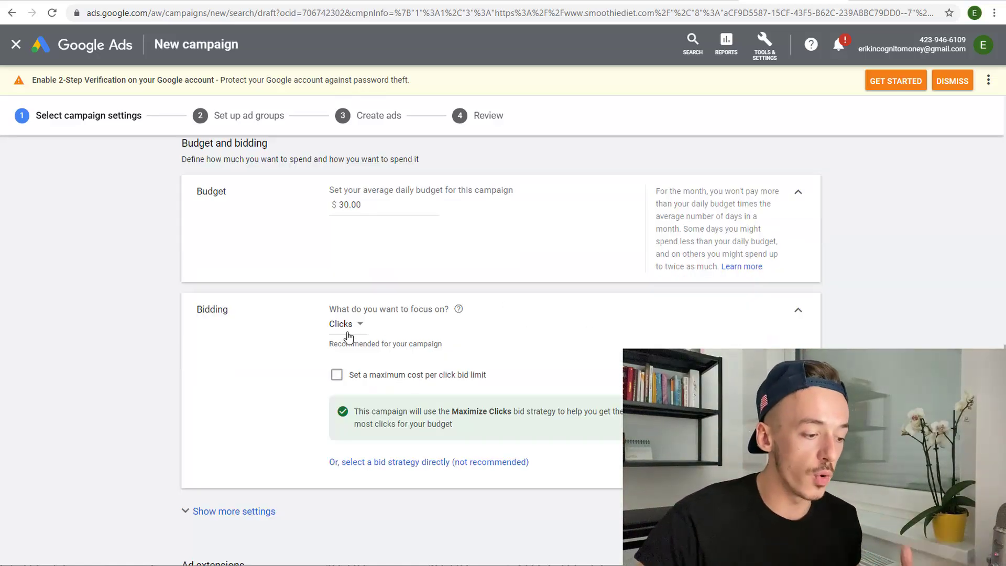
click(336, 376)
scroll(408, 360, down, 1)
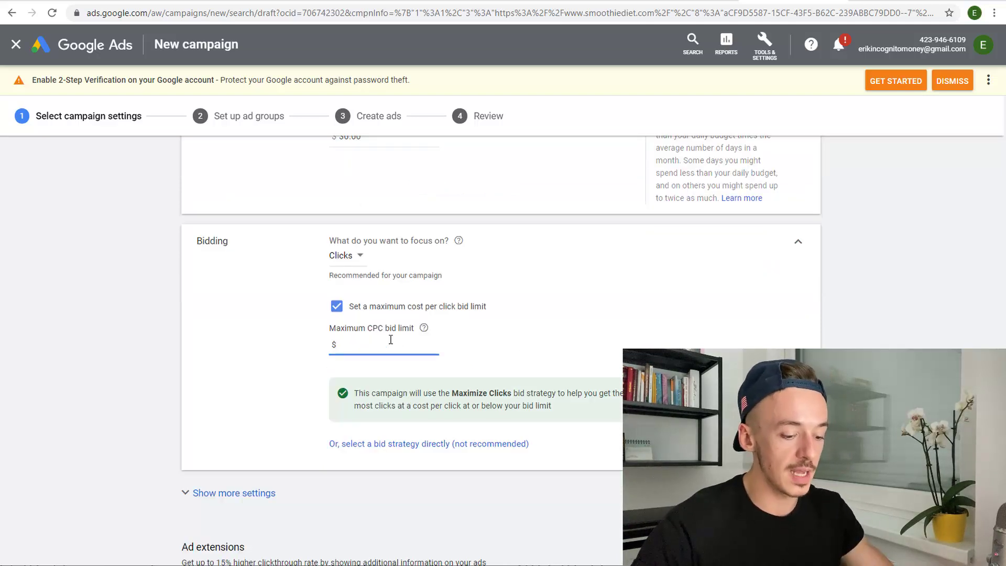
text(0.35)
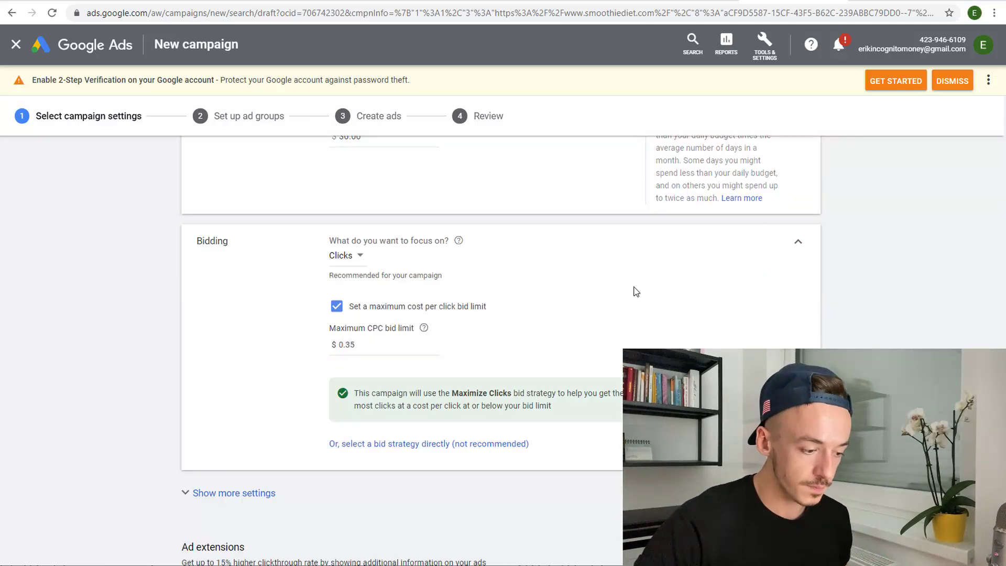
scroll(305, 288, down, 2)
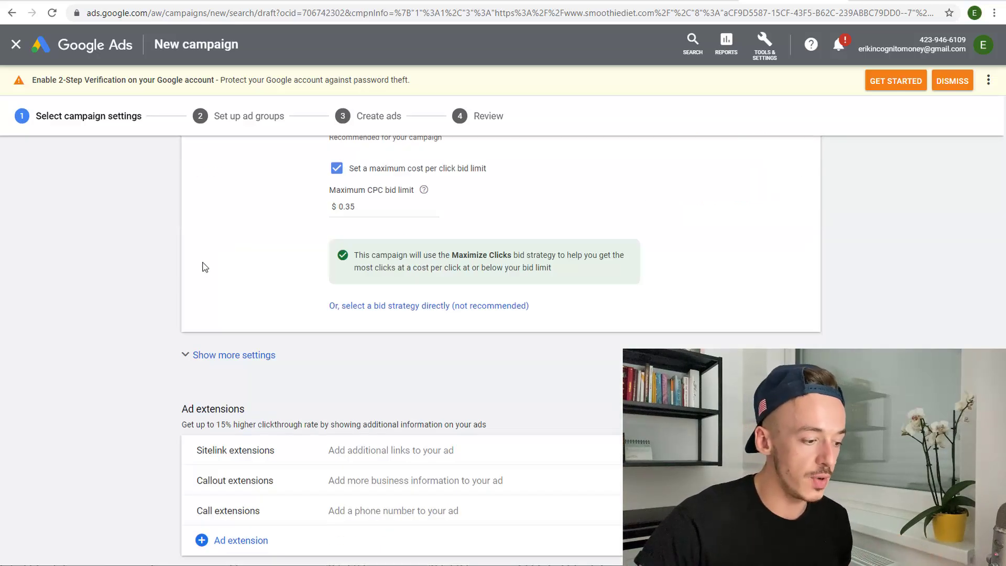
scroll(206, 270, down, 1)
click(246, 483)
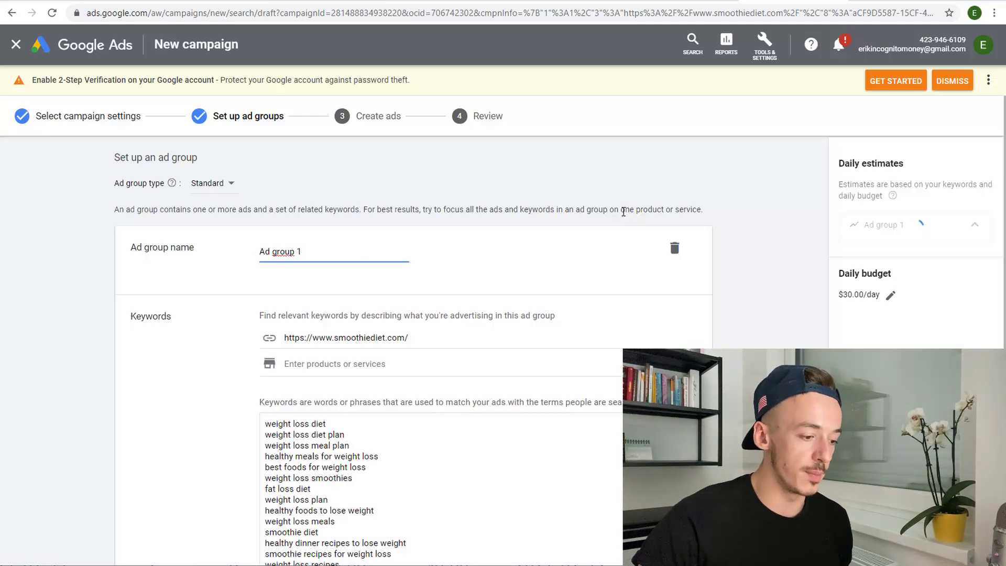
Step: Review the first ad group's suggested keywords and its daily estimates for clicks and average CPC
scroll(685, 285, down, 1)
scroll(530, 341, down, 5)
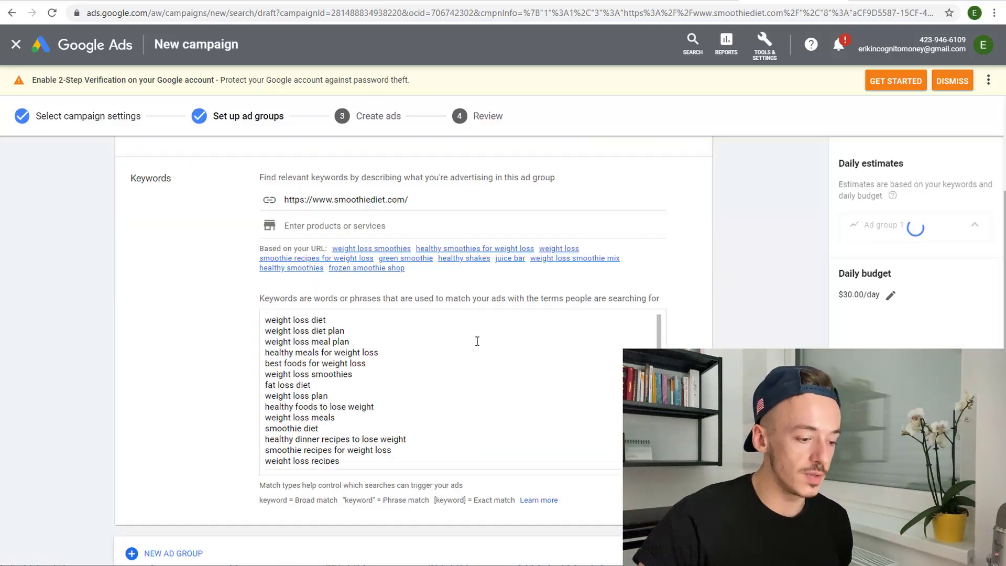
scroll(563, 356, up, 5)
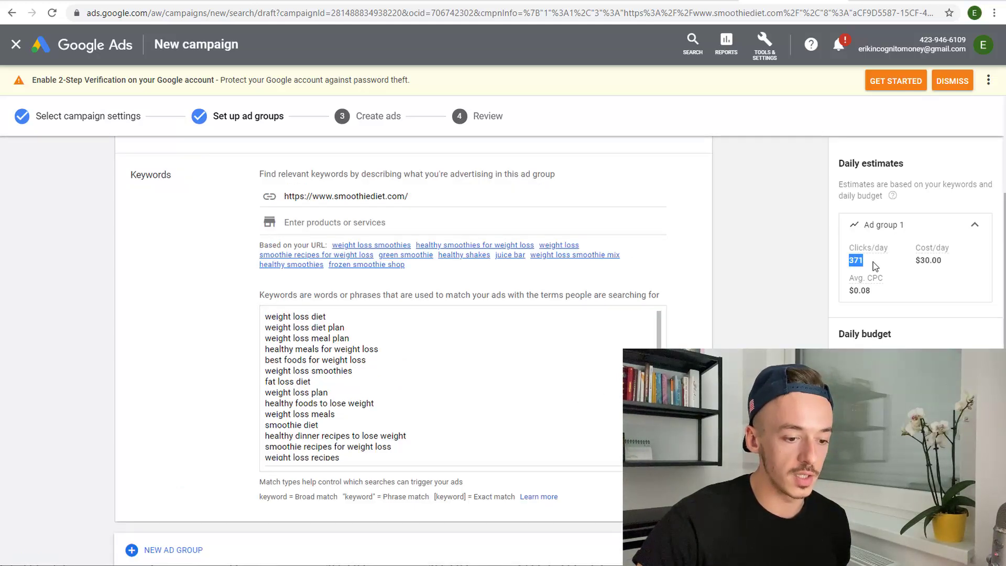
drag(848, 291, 871, 292)
click(742, 335)
scroll(741, 337, up, 3)
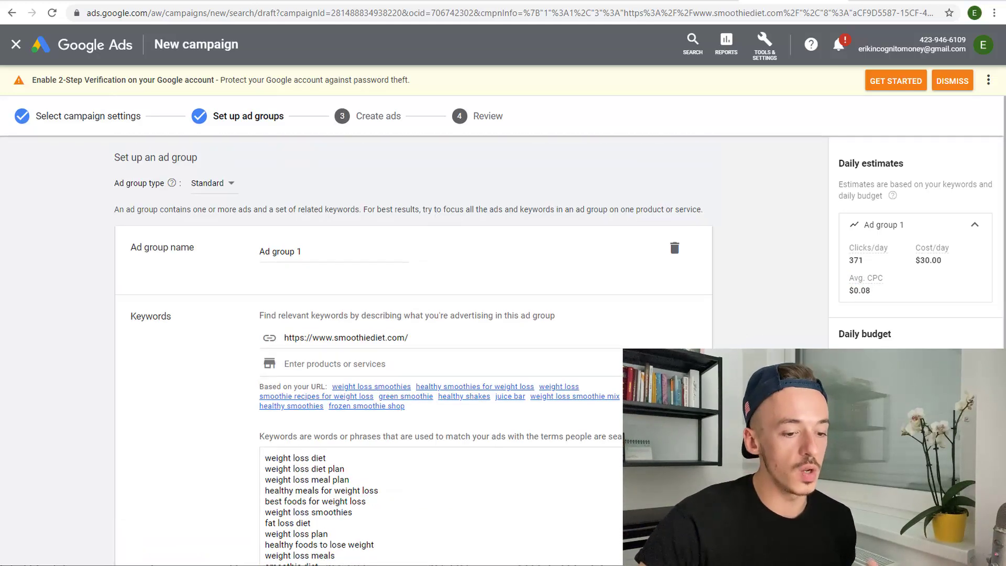
scroll(742, 336, down, 4)
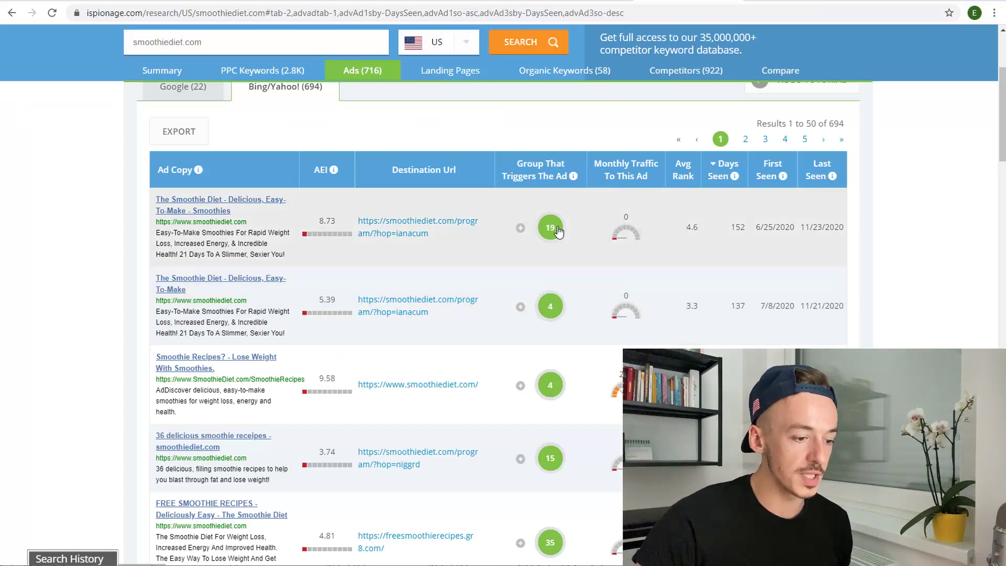
Step: Add a second ad group with the keyword "smoothie diet meal plan", copied from the first Bing/Yahoo ad's keyword list in iSpionage
click(550, 228)
scroll(531, 229, down, 2)
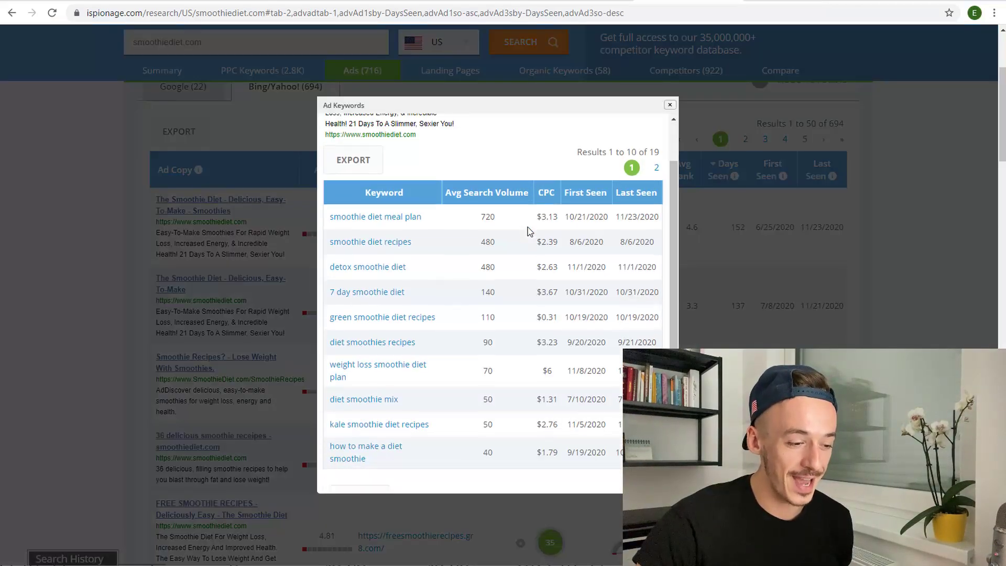
drag(429, 188, 330, 184)
key(ctrl+c)
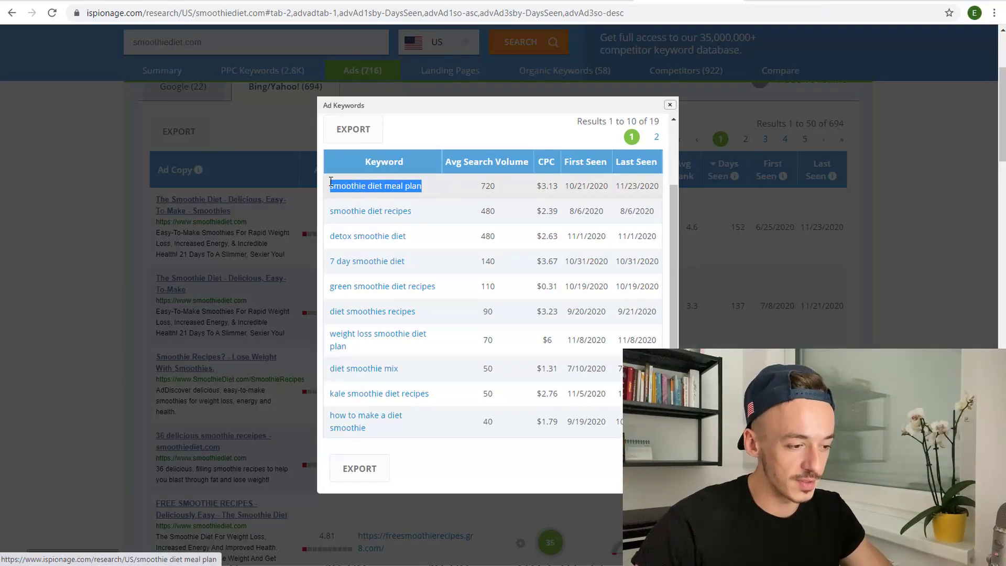
key(alt+Tab)
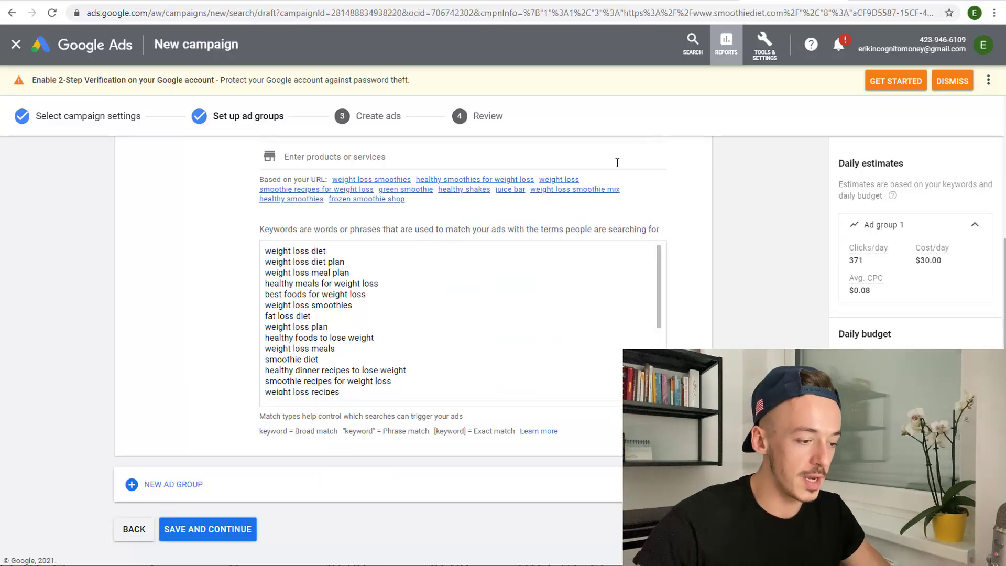
click(504, 364)
key(ctrl+a)
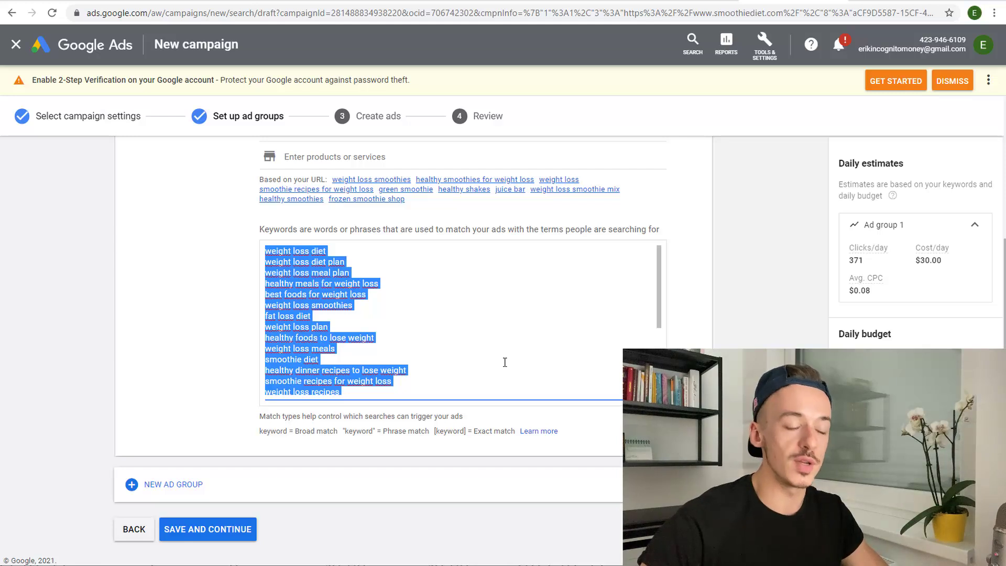
click(178, 485)
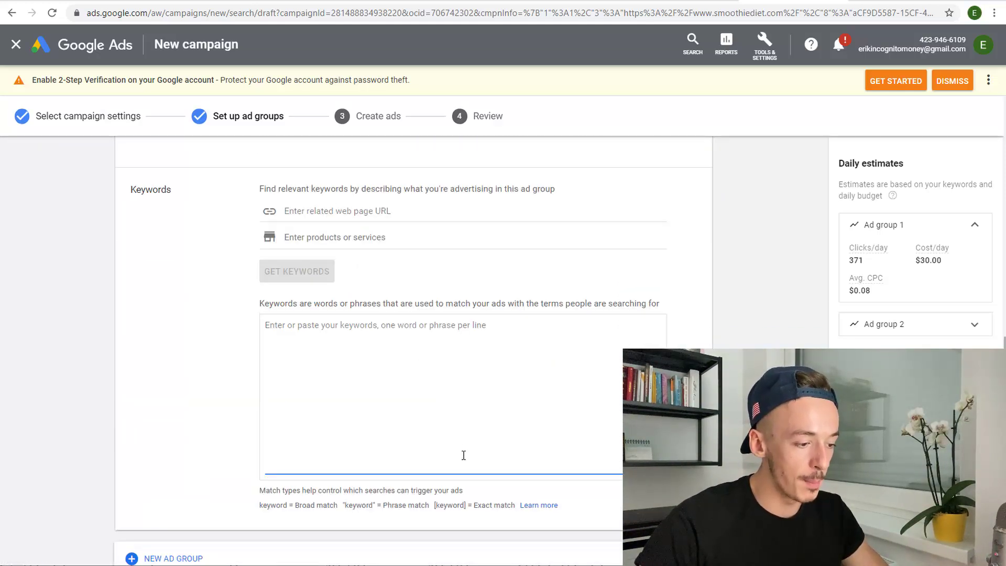
key(ctrl+v)
Step: Copy the keywords "smoothie diet recipes" and "detox smoothie diet" from the iSpionage list into the second ad group, one per line
key(alt+Tab)
drag(425, 212, 328, 212)
key(ctrl+c)
key(alt+Tab)
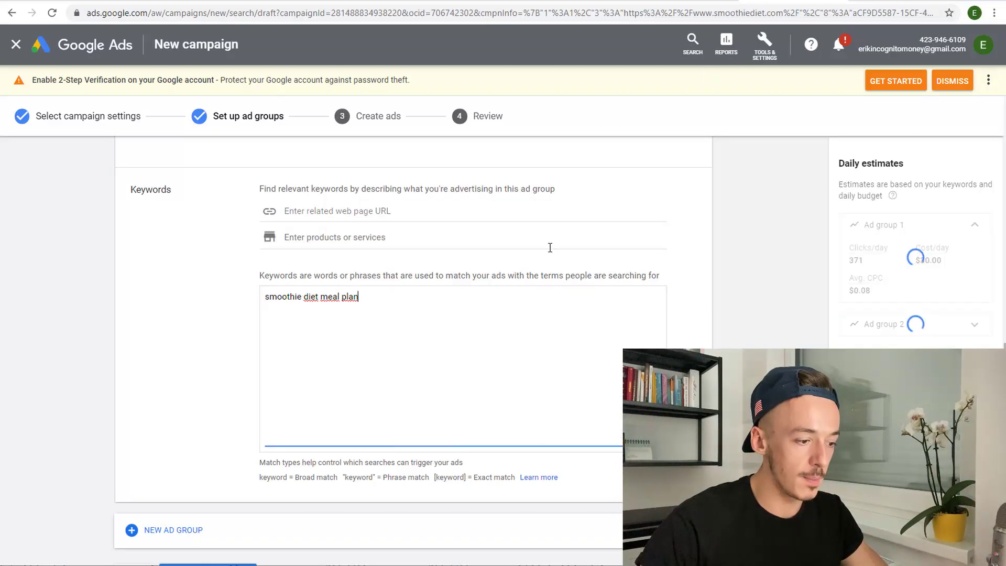
key(Return)
key(ctrl+v)
key(alt+Tab)
drag(442, 237, 329, 236)
key(ctrl+c)
key(alt+Tab)
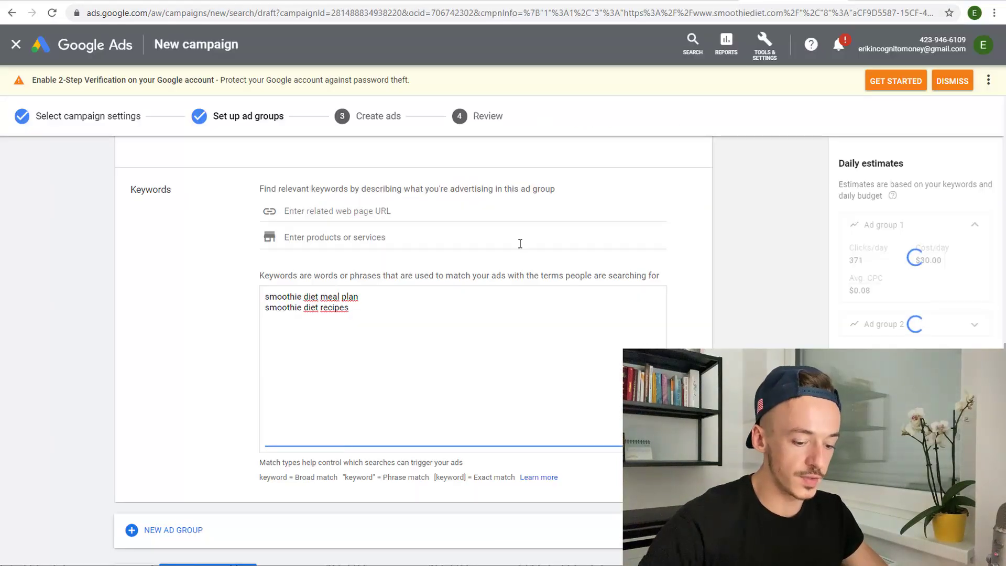
key(Return)
key(ctrl+v)
Step: Copy the keywords "7 day smoothie diet" and "green smoothie diet recipes" from the iSpionage list into the second ad group, one per line
key(alt+Tab)
drag(447, 264, 325, 268)
key(ctrl+c)
key(alt+Tab)
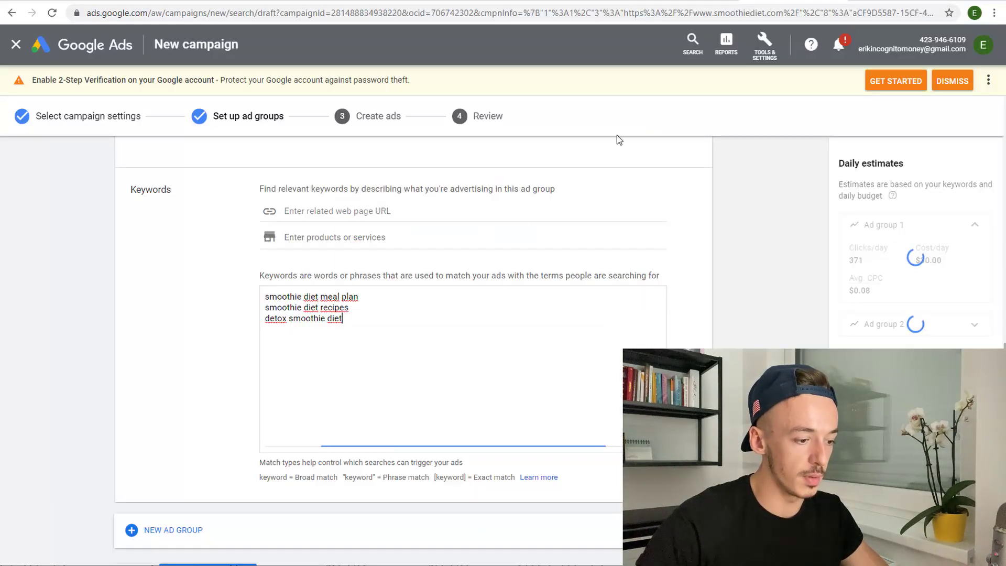
key(Return)
key(ctrl+v)
key(alt+Tab)
drag(444, 290, 327, 287)
key(ctrl+c)
key(alt+Tab)
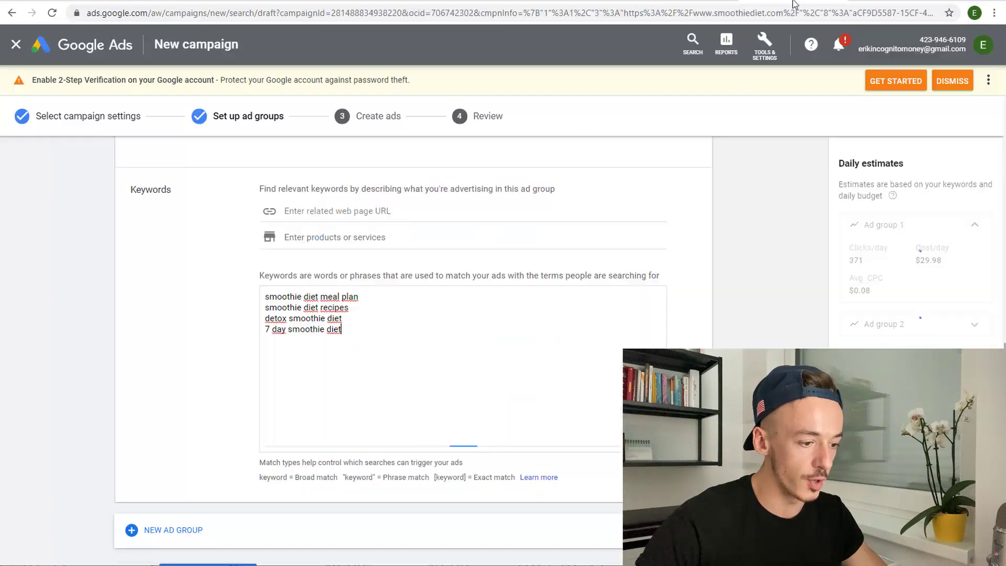
key(Return)
key(ctrl+v)
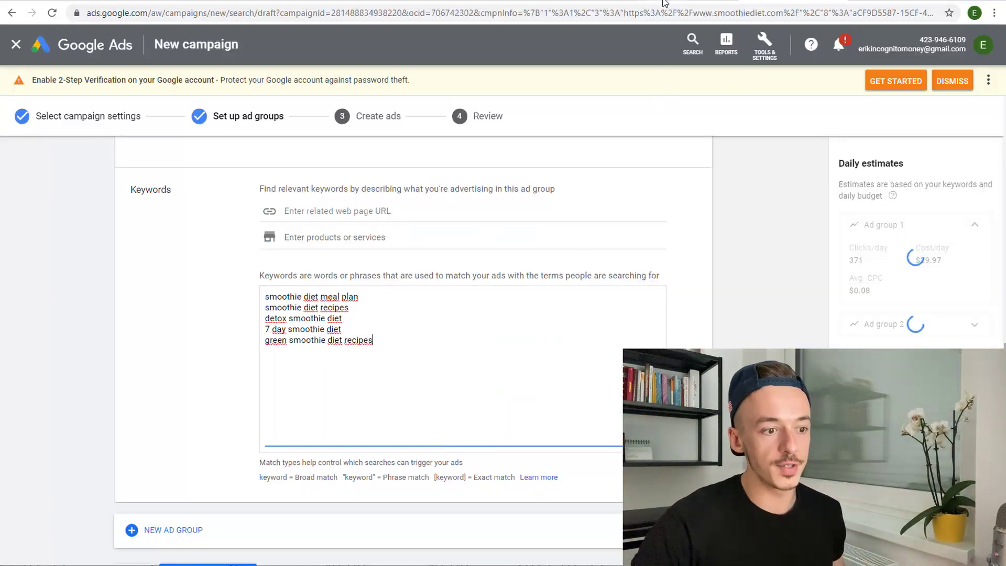
Step: Check the second page of the ad's keyword list in iSpionage, close the list and return to the Google Ads campaign
key(alt+Tab)
scroll(495, 426, up, 2)
scroll(495, 426, down, 2)
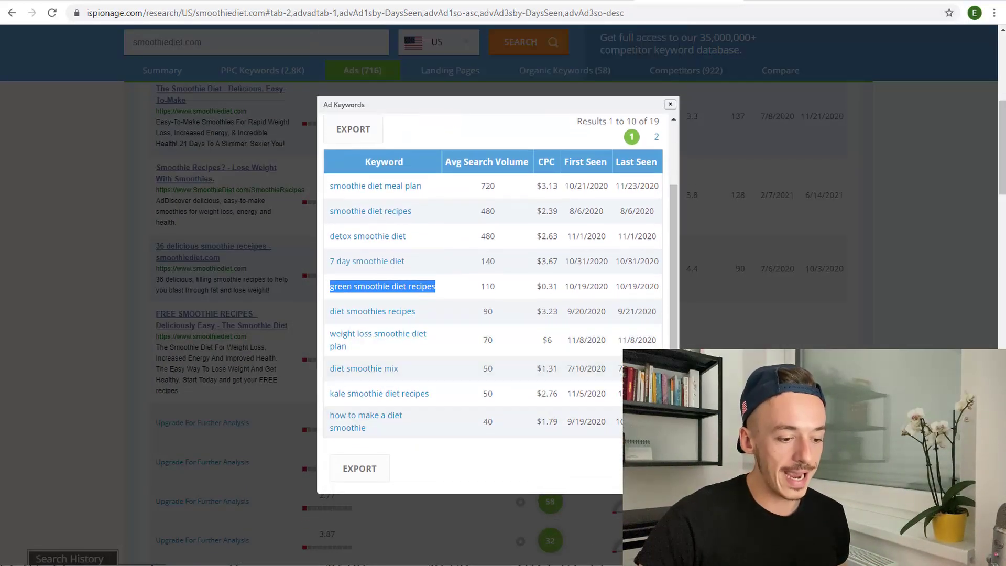
click(656, 137)
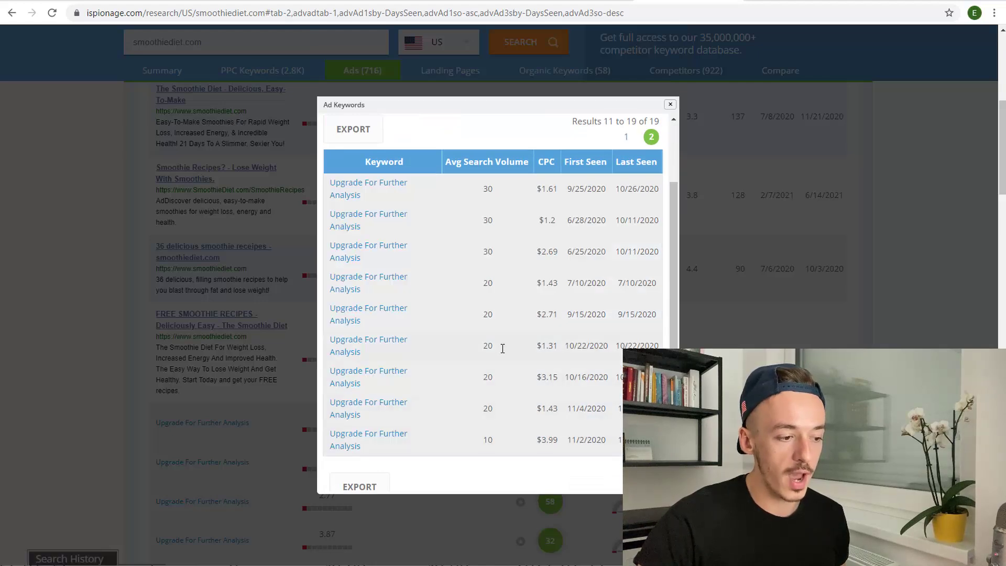
click(671, 104)
key(alt+Tab)
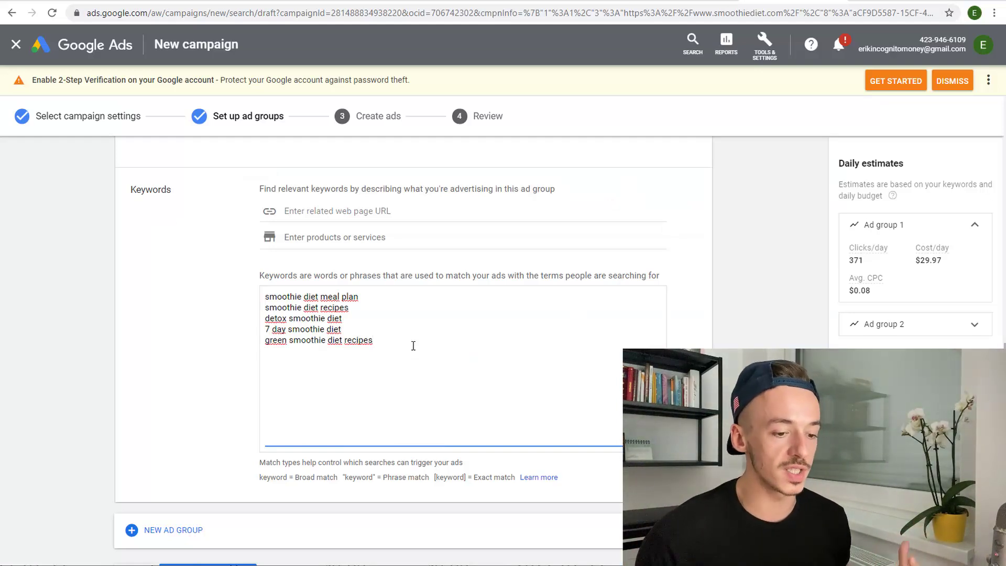
Step: Expand the daily estimates for the second ad group, save both ad groups and continue to creating ads
click(969, 327)
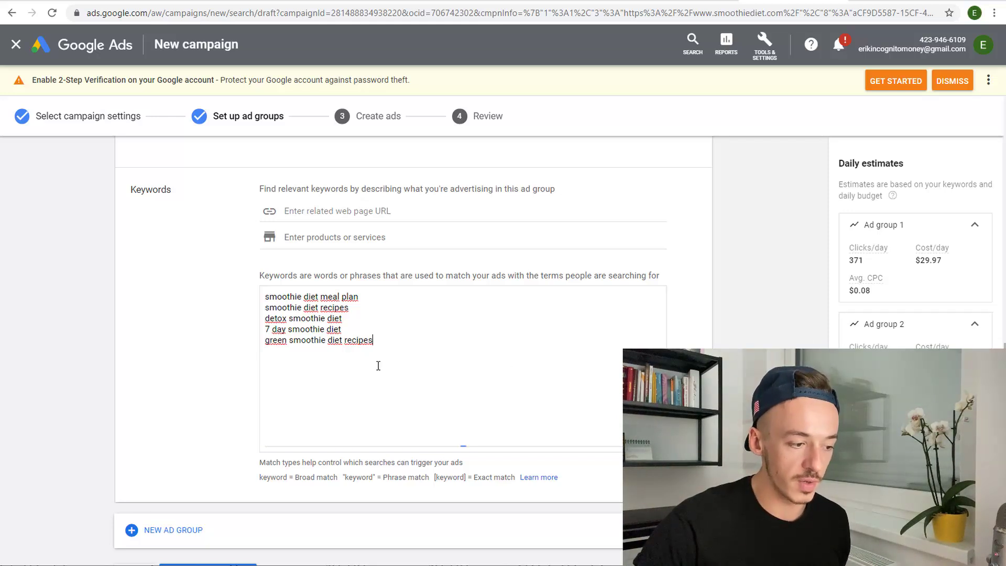
scroll(547, 407, up, 9)
scroll(283, 519, down, 10)
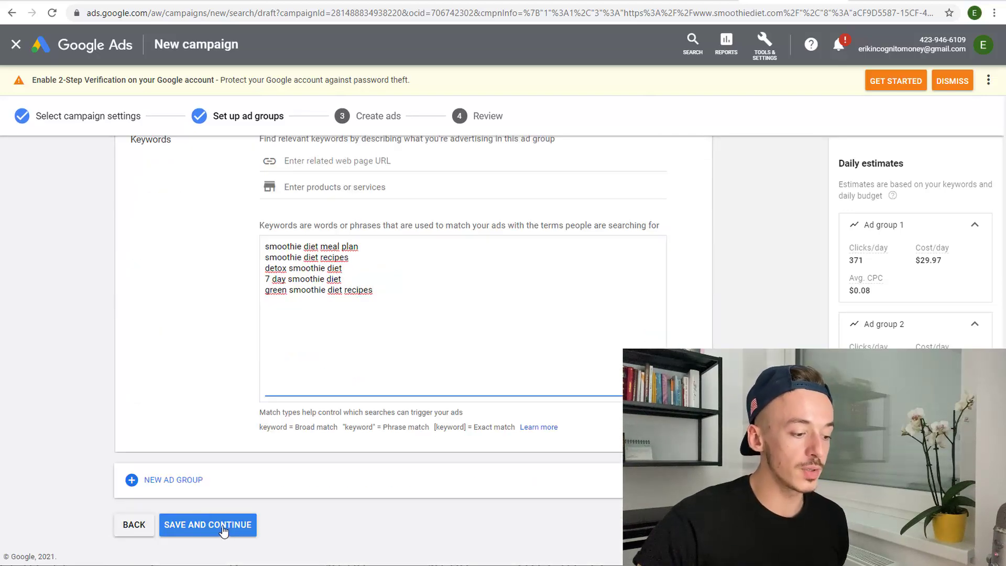
click(224, 527)
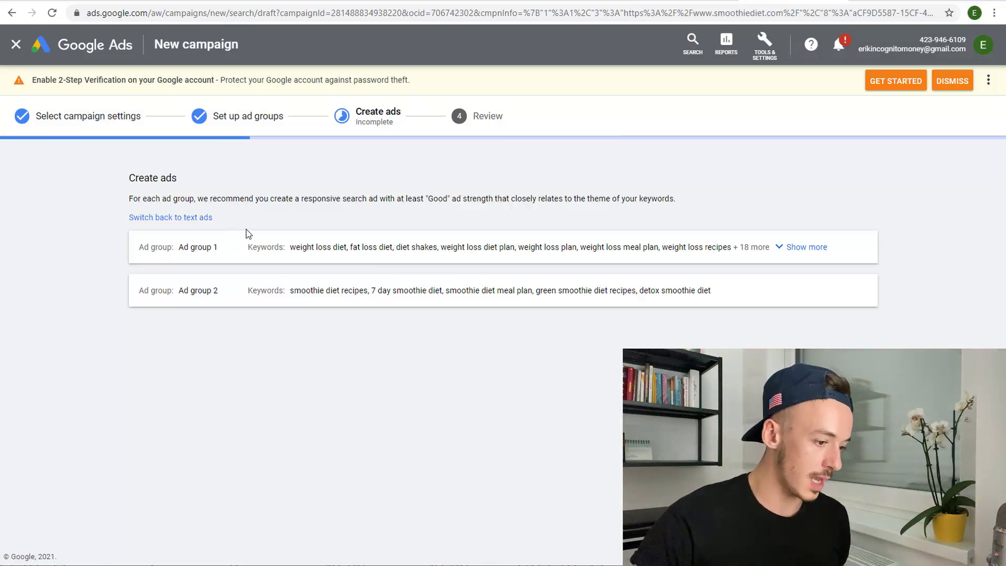
Step: Switch the first ad group's ad back to the text ad format and view the first Bing/Yahoo ad's copy in iSpionage
click(307, 244)
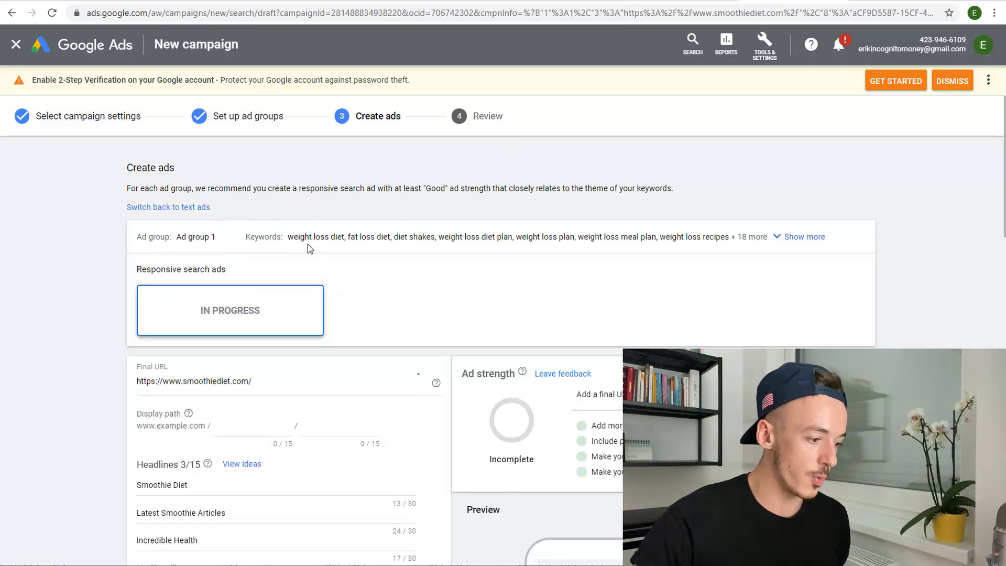
click(190, 208)
click(618, 342)
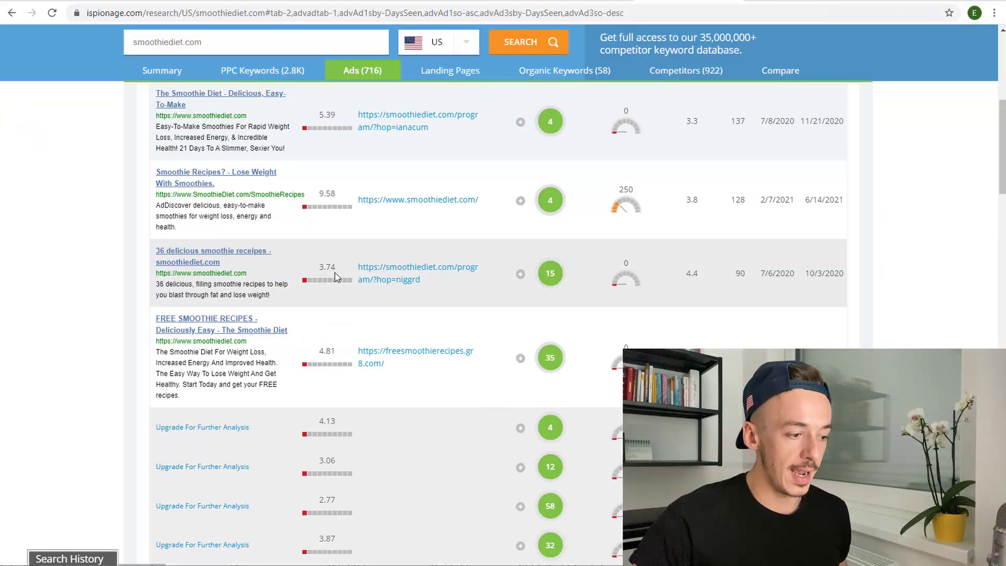
scroll(147, 319, up, 5)
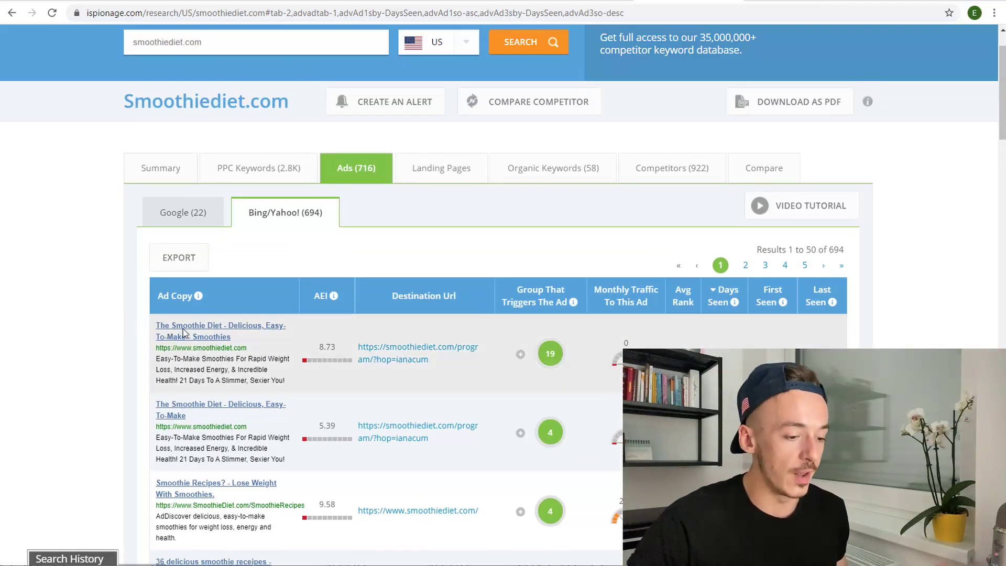
Step: Copy "The Smoothie Diet - Delicious, Easy" from the first Bing/Yahoo ad's title in iSpionage into Headline 1 of the Google Ads text ad
drag(155, 325, 219, 325)
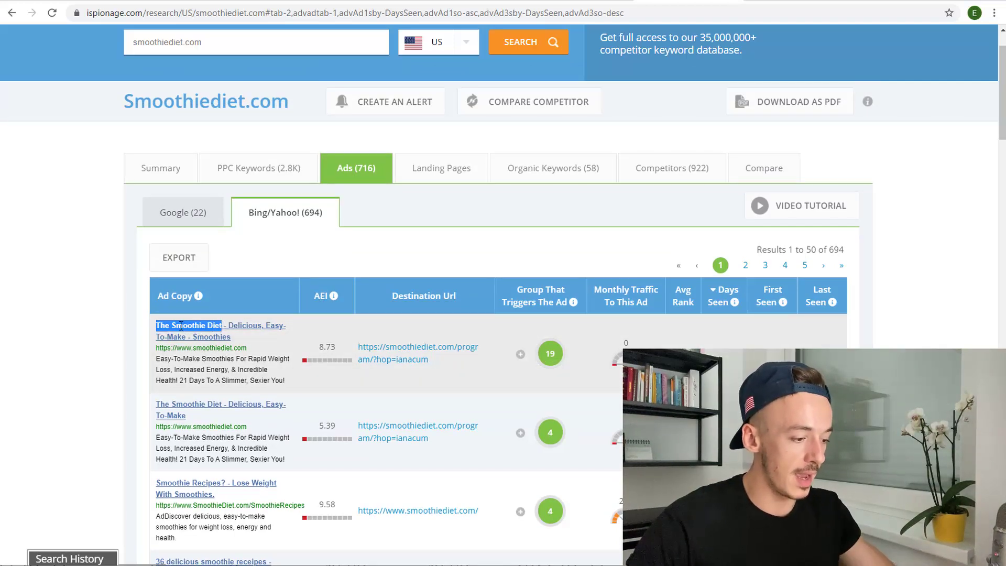
click(158, 325)
drag(156, 325, 260, 328)
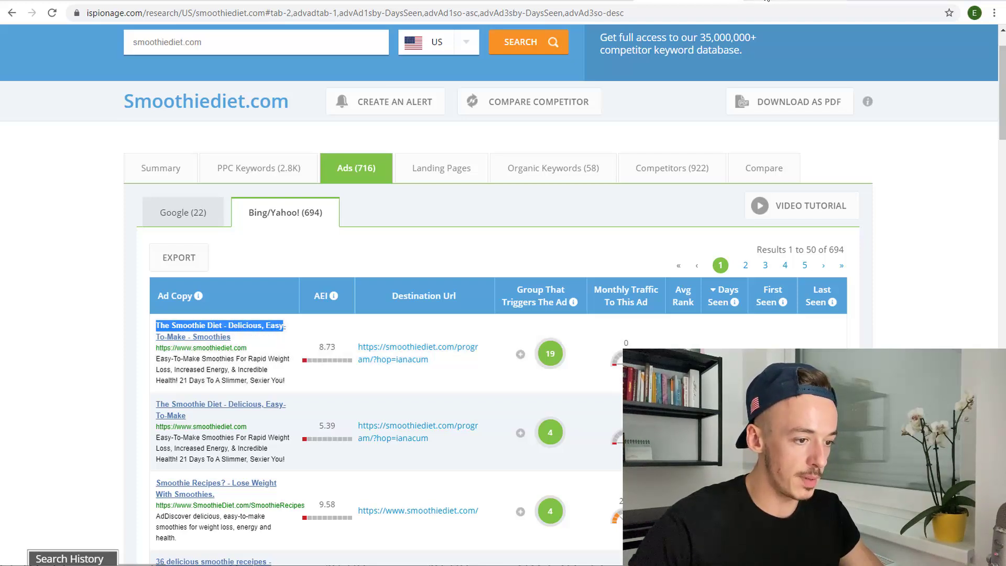
click(766, 1)
triple_click(234, 413)
text(The Smoothie Diet - Delicious, Easy)
Step: Trim Headline 1 to "The Smoothie Diet - Delicious"
click(49, 384)
scroll(62, 387, down, 1)
click(287, 352)
key(BackSpace)
key(BackSpace)
key(BackSpace)
key(BackSpace)
key(BackSpace)
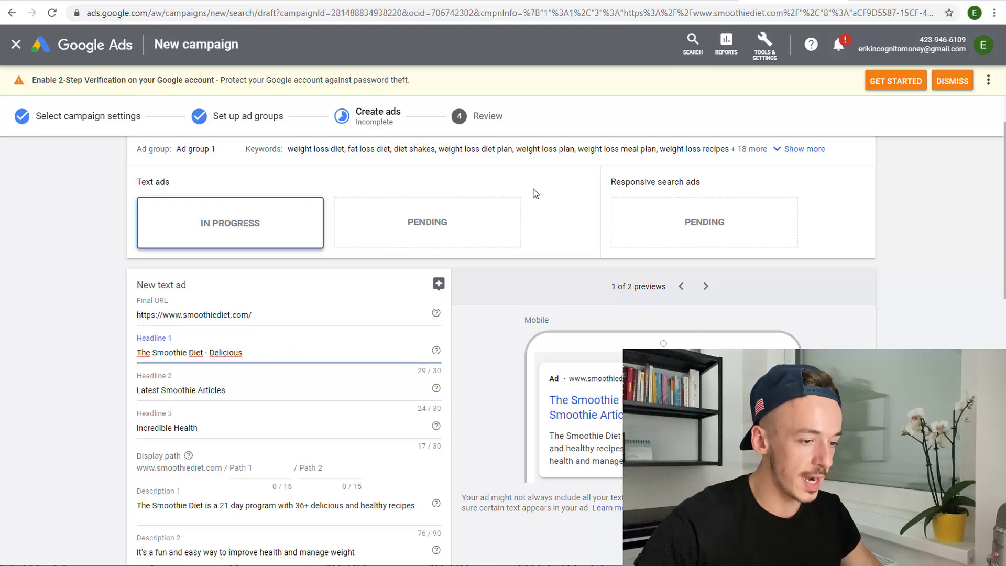
Step: Replace Headline 2 with "Easy-To-Make - Smoothies", copied from the first Bing/Yahoo ad's title in iSpionage
key(ctrl+Tab)
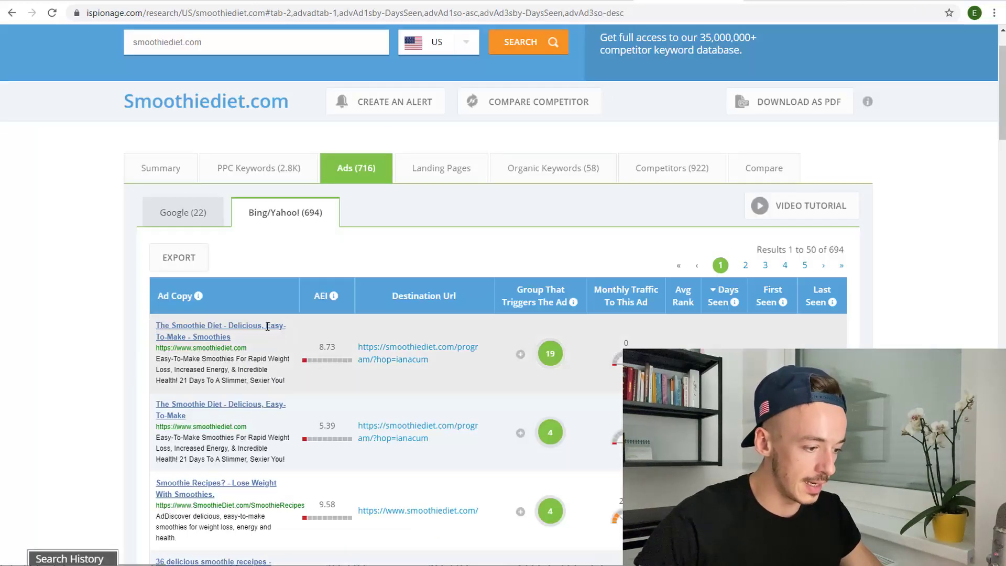
drag(267, 328, 285, 337)
key(ctrl+c)
key(ctrl+shift+Tab)
triple_click(239, 392)
key(ctrl+v)
click(113, 389)
scroll(113, 389, down, 1)
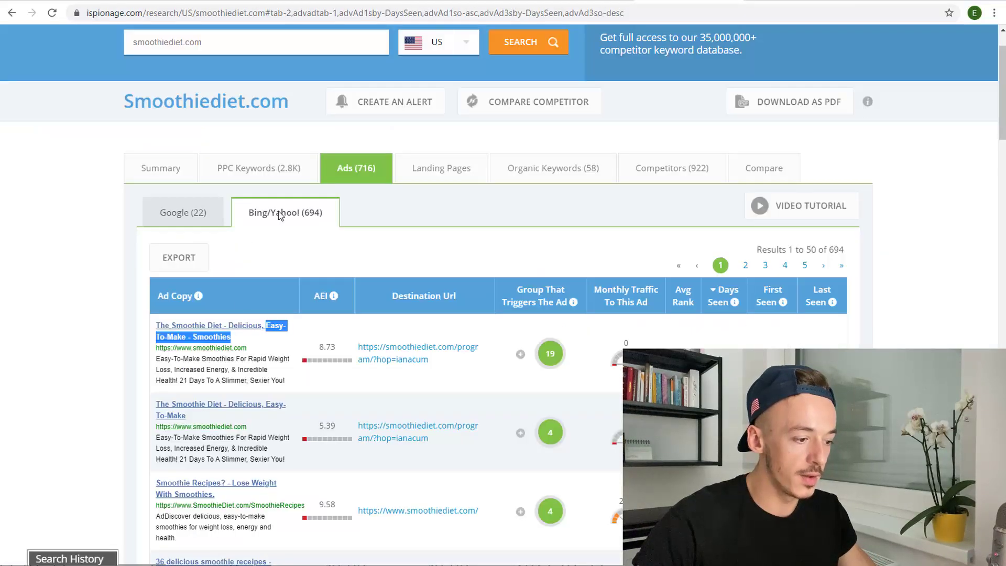
Step: Replace Description 1 with the first Bing/Yahoo ad's full description from iSpionage, from "Easy-To-Make Smoothies For Rapid Weight Loss" through "Sexier You!"
key(ctrl+Tab)
scroll(237, 357, down, 2)
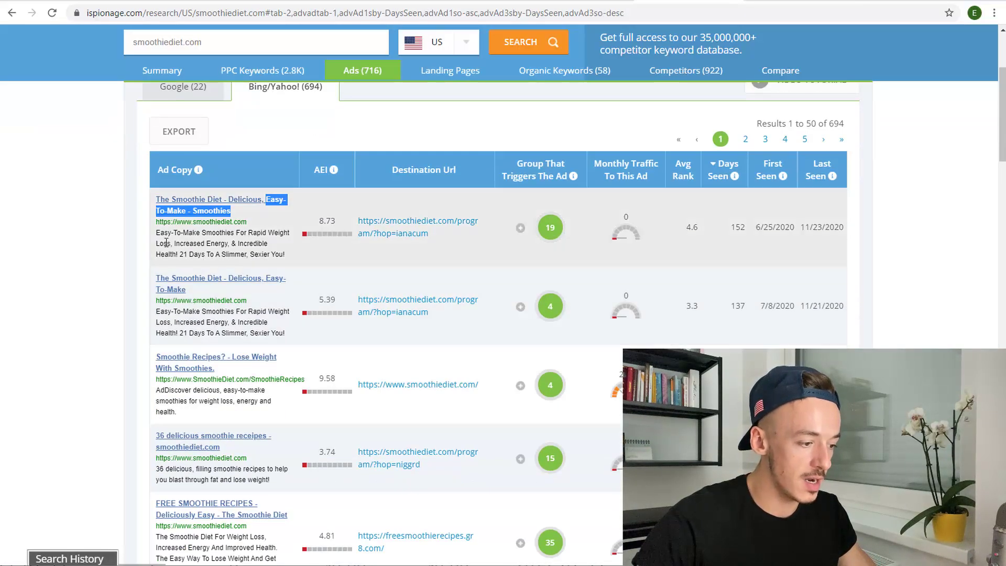
drag(157, 233, 290, 257)
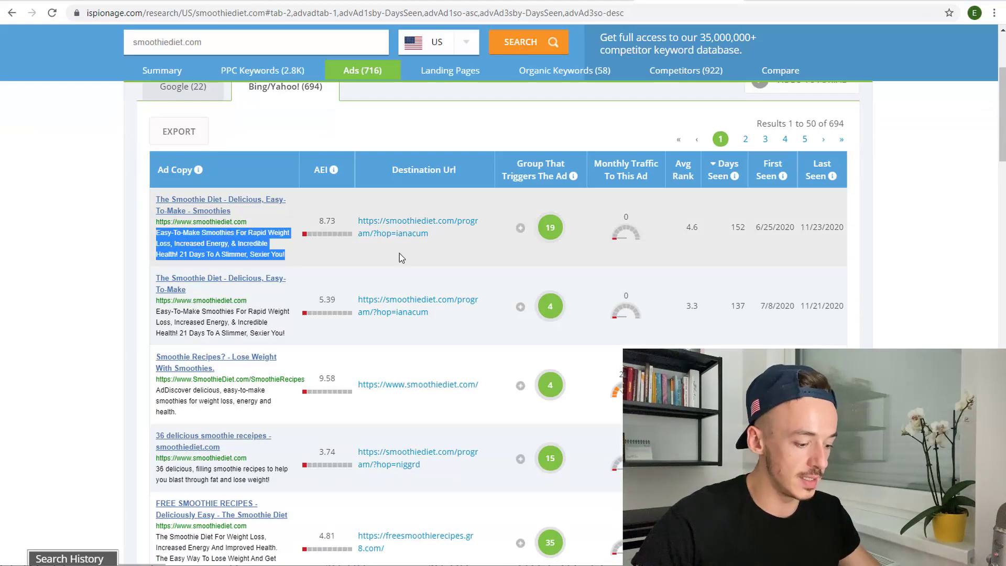
click(774, 8)
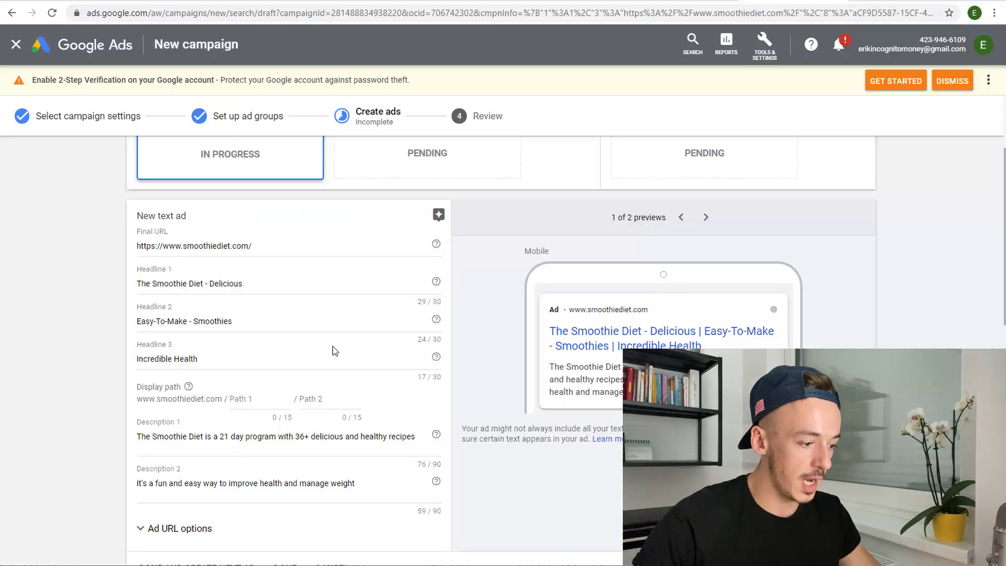
triple_click(221, 436)
key(ctrl+v)
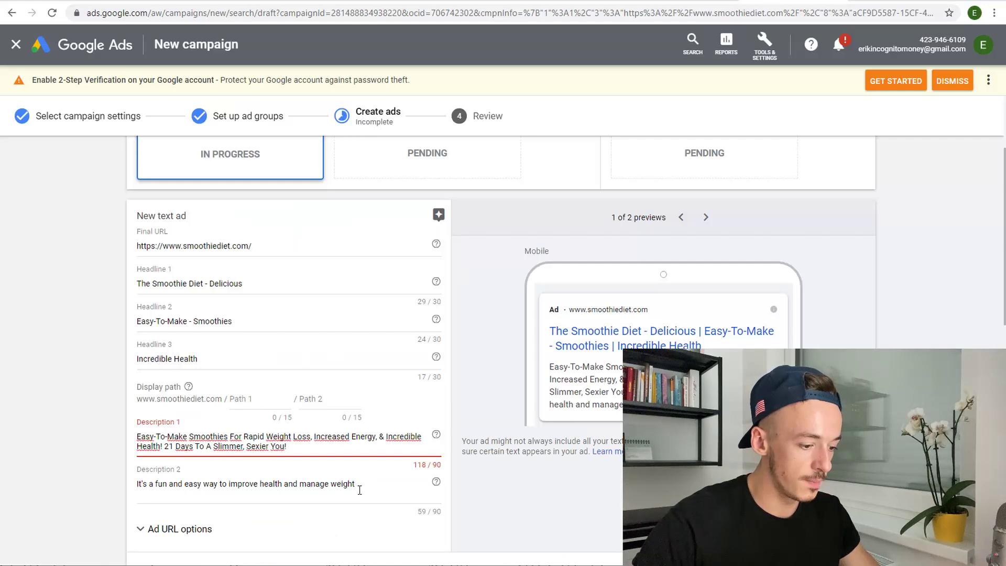
key(ctrl+a)
key(Right)
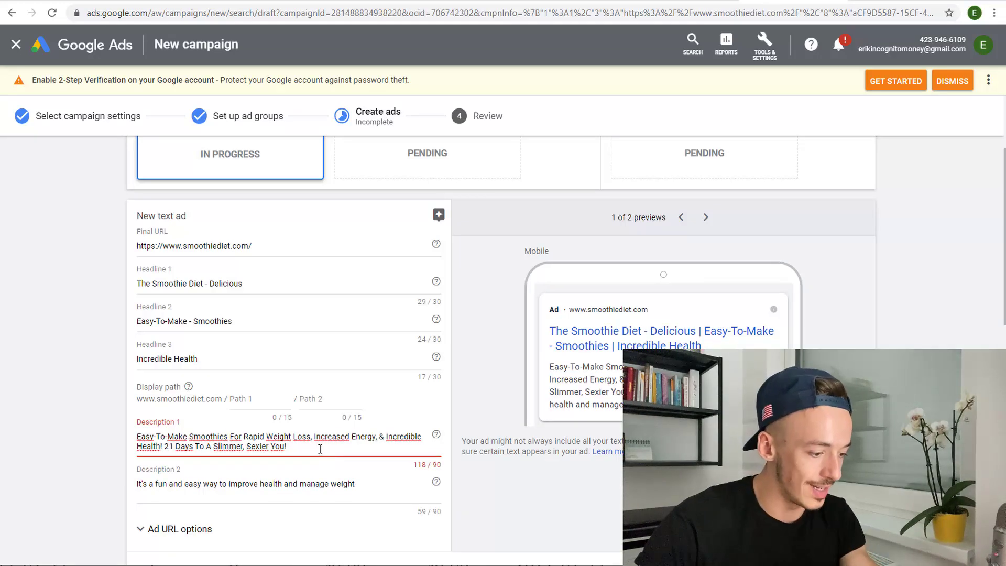
Step: Move "21 Days To A Slimmer, Sexier You!" from Description 1 to Description 2, replacing the existing text there
drag(287, 448, 172, 449)
key(ctrl+x)
drag(357, 484, 58, 478)
key(ctrl+v)
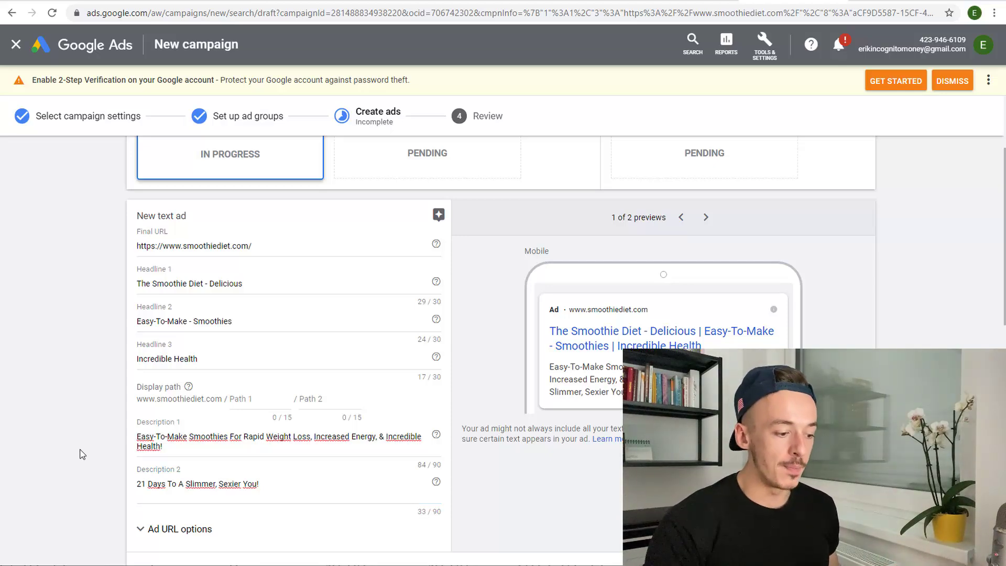
scroll(83, 454, down, 4)
scroll(82, 455, up, 3)
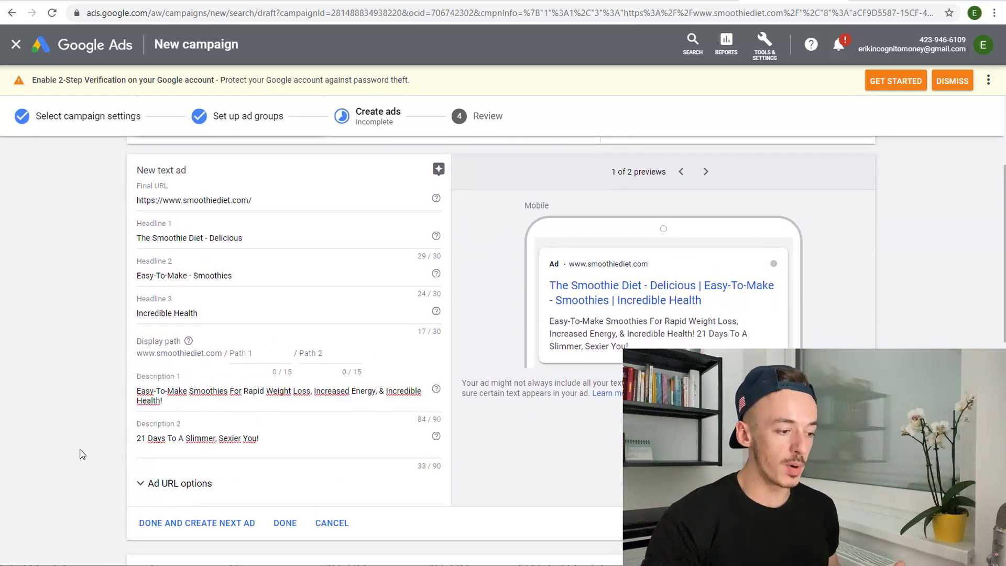
scroll(82, 454, up, 1)
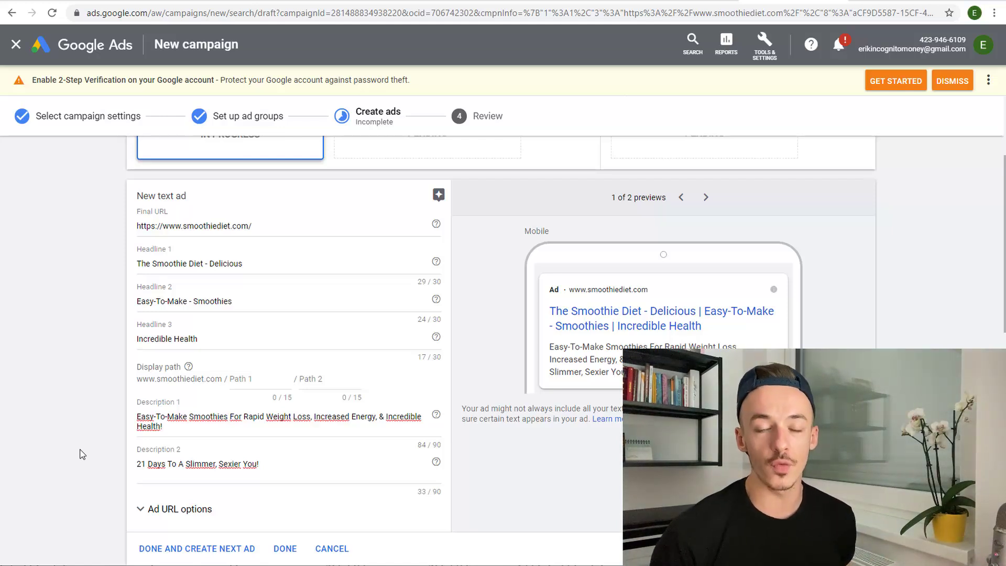
Step: Switch to the ClickBank marketplace and look through the Health & Fitness product listings sorted by gravity
click(671, 1)
scroll(217, 341, up, 4)
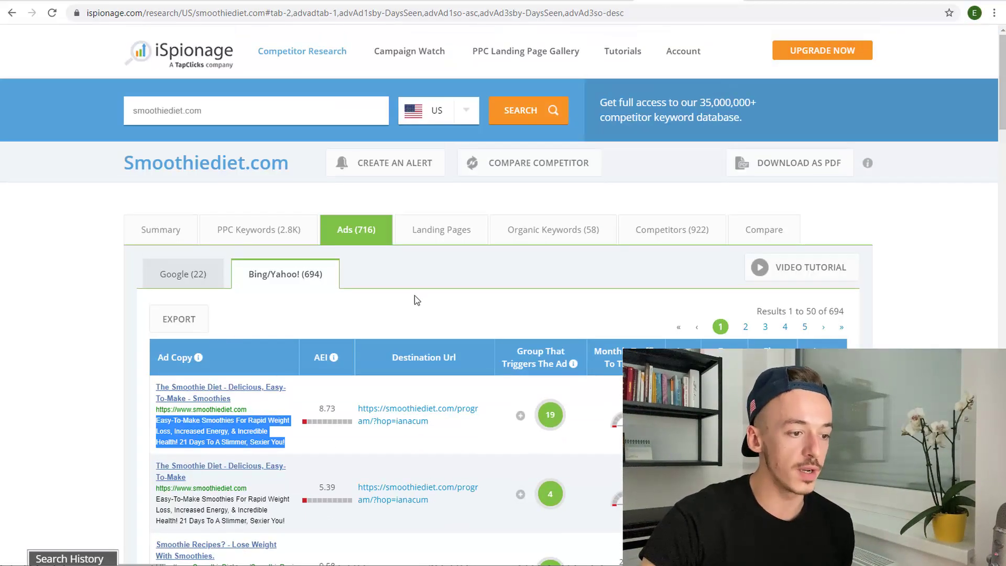
click(258, 2)
scroll(220, 225, down, 3)
scroll(188, 312, up, 12)
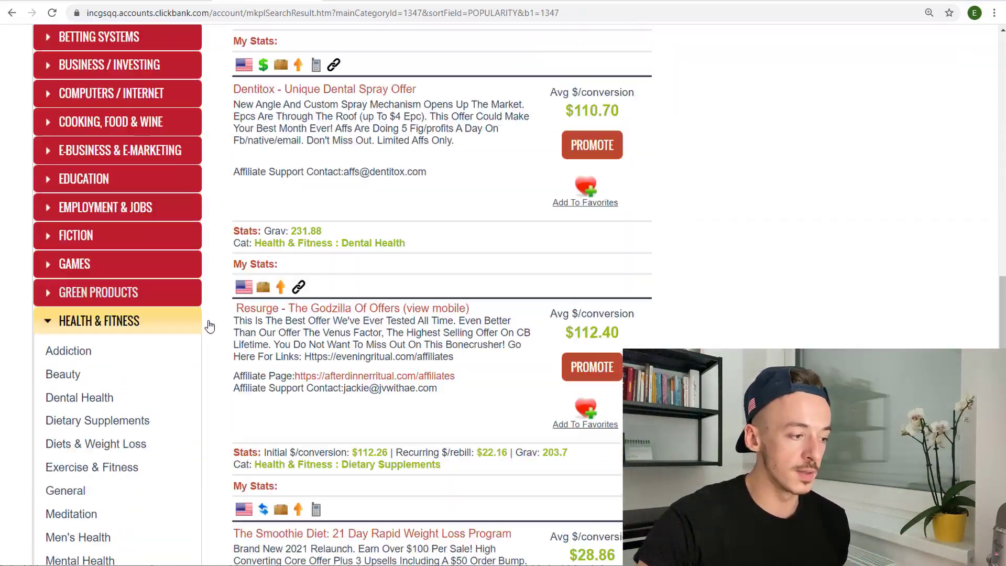
scroll(205, 332, up, 15)
scroll(263, 323, down, 10)
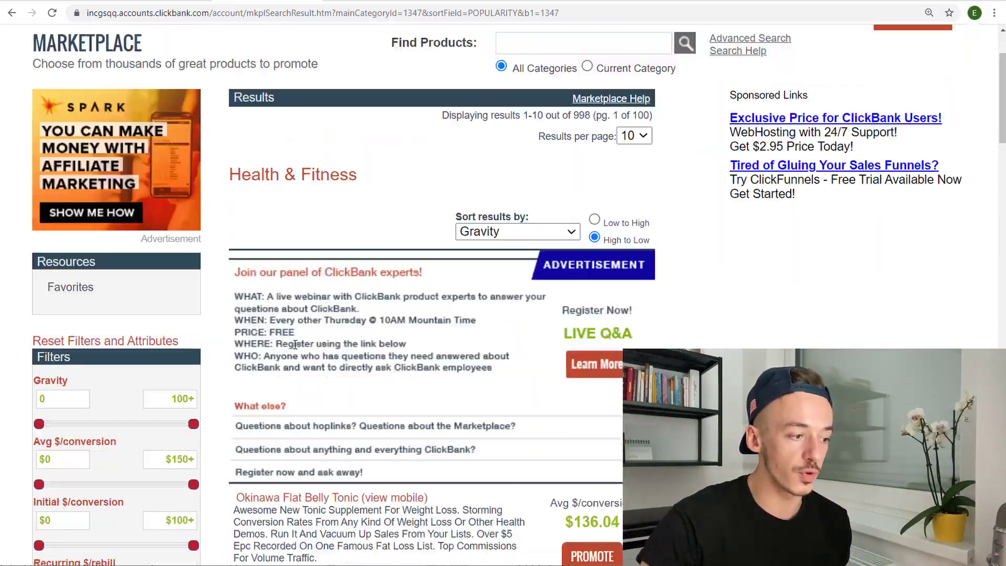
scroll(299, 344, down, 15)
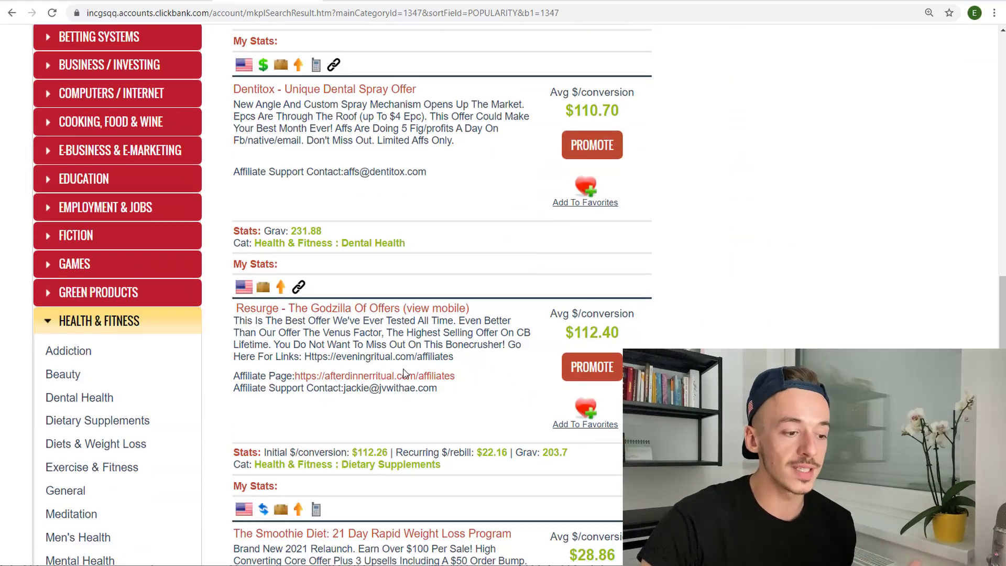
Step: Review the Bing/Yahoo ad copies for smoothiediet.com in iSpionage and return to the Google Ads campaign
click(697, 4)
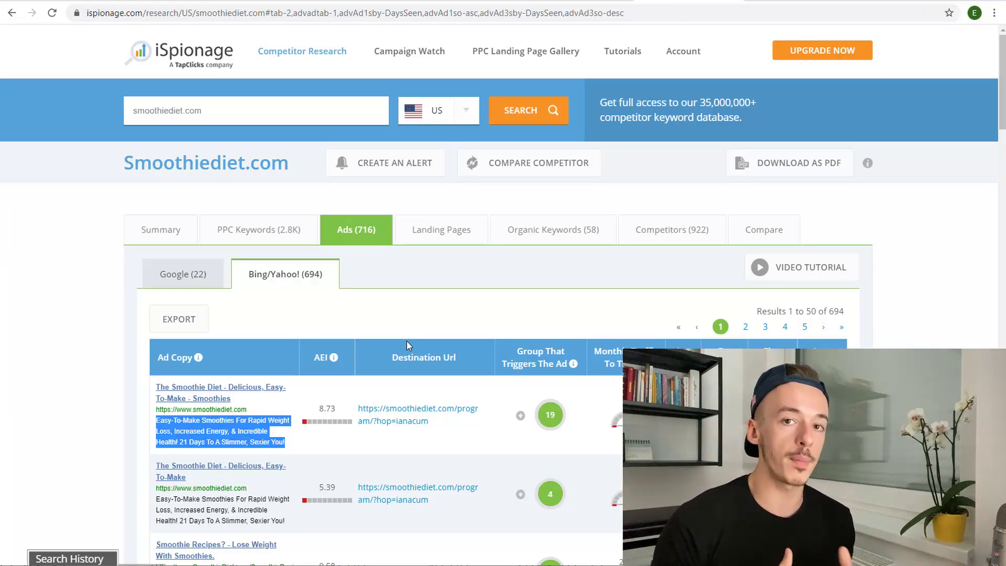
scroll(407, 341, down, 6)
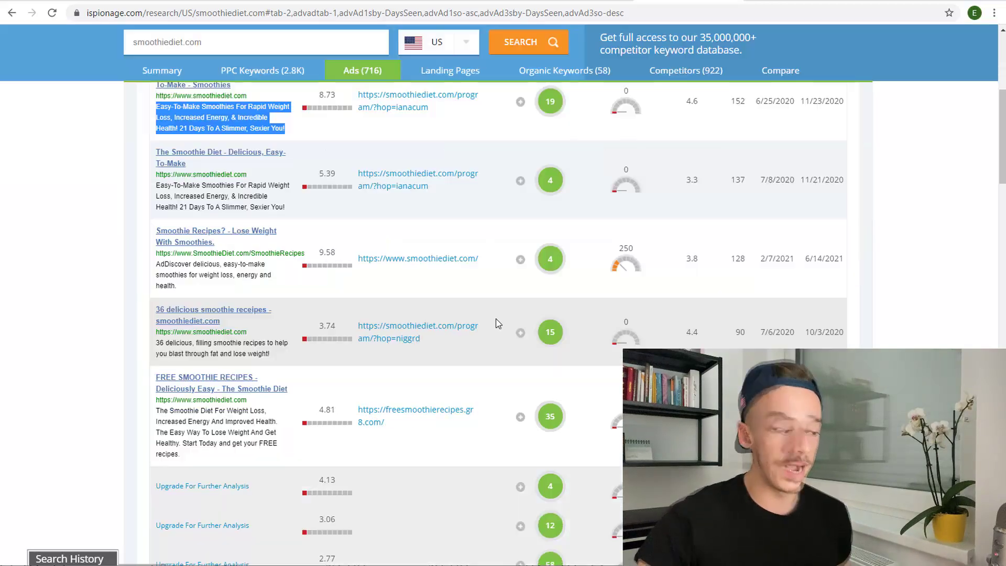
scroll(440, 297, up, 3)
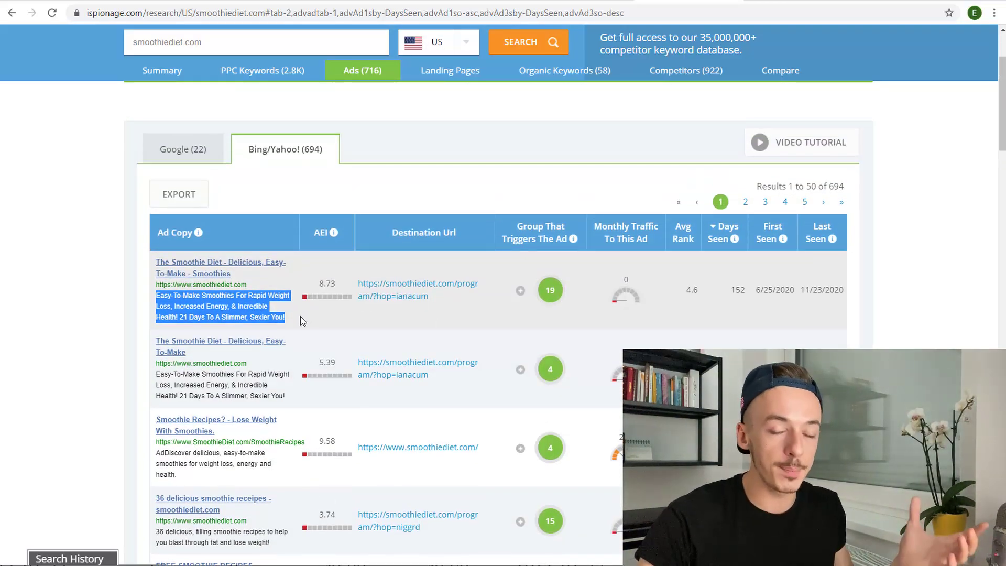
click(785, 1)
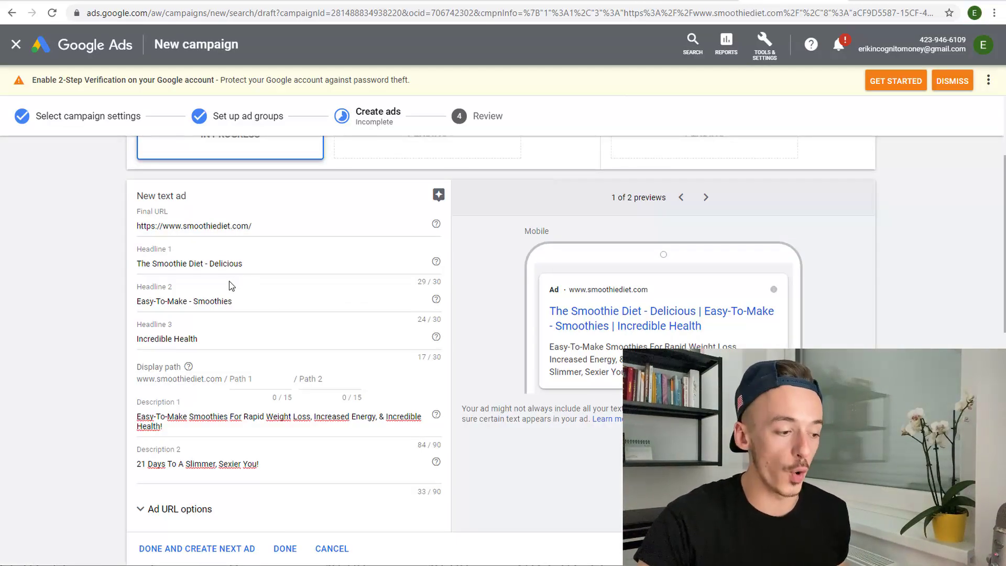
Step: Check the first ad group's completed text ad and save it
scroll(293, 346, down, 4)
scroll(240, 351, up, 5)
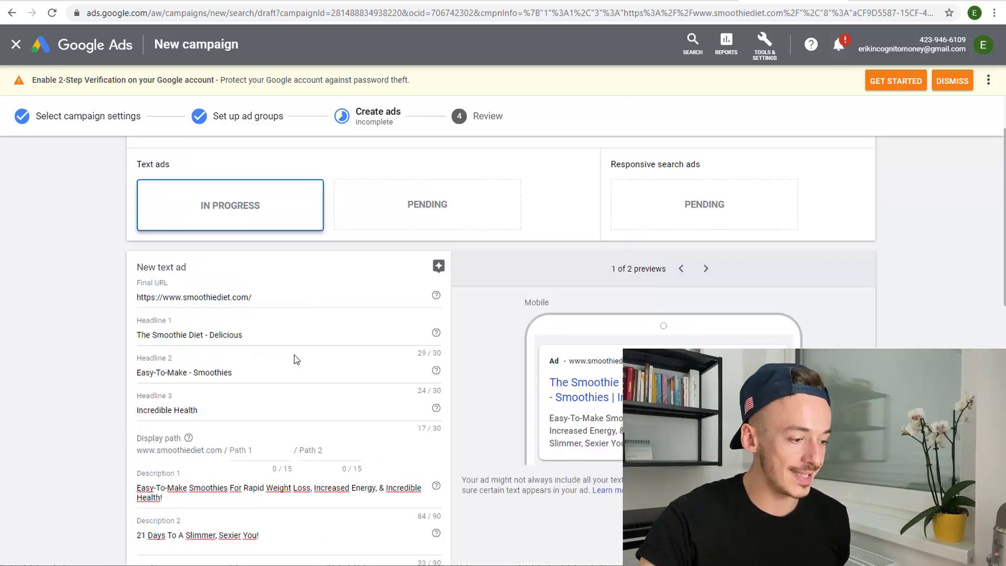
scroll(239, 319, down, 3)
click(281, 483)
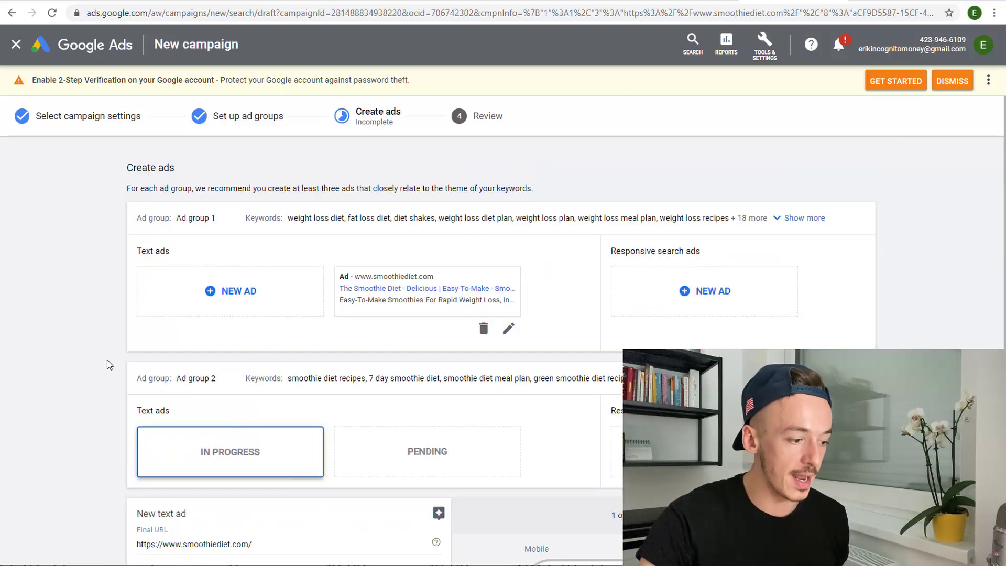
Step: Reopen and save the first ad group's text ad again, and cancel the blank text ad in the second ad group
click(508, 328)
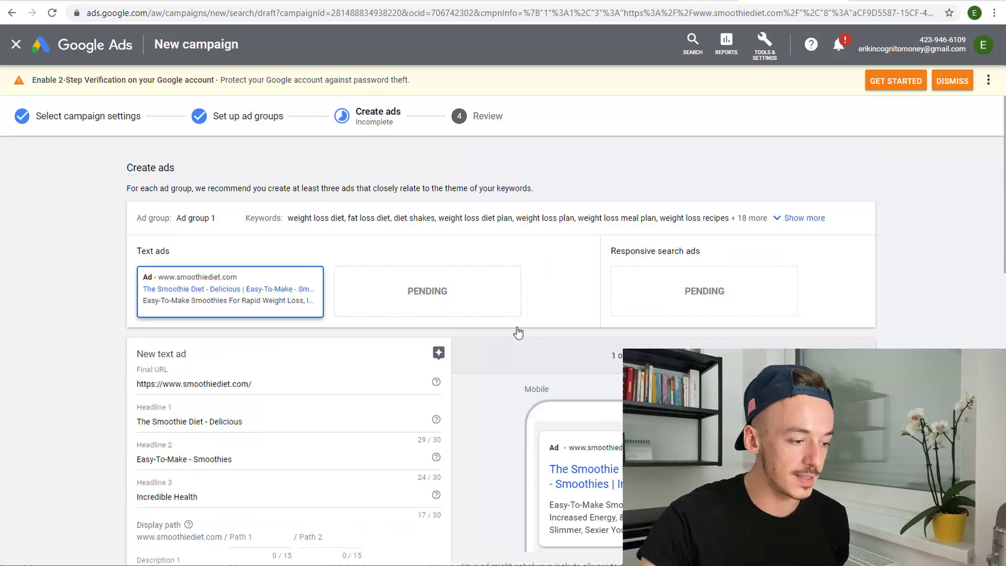
scroll(298, 327, down, 6)
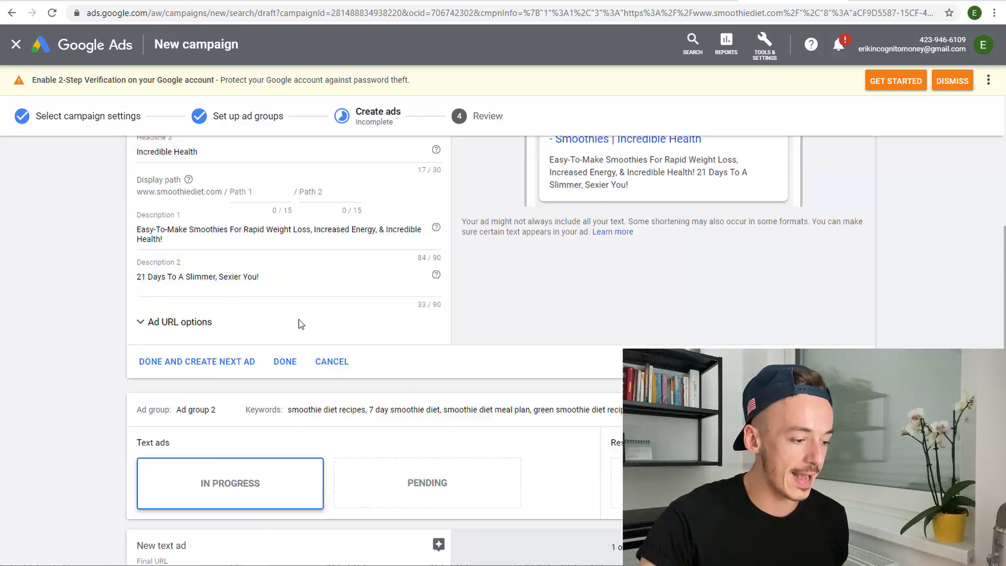
click(291, 364)
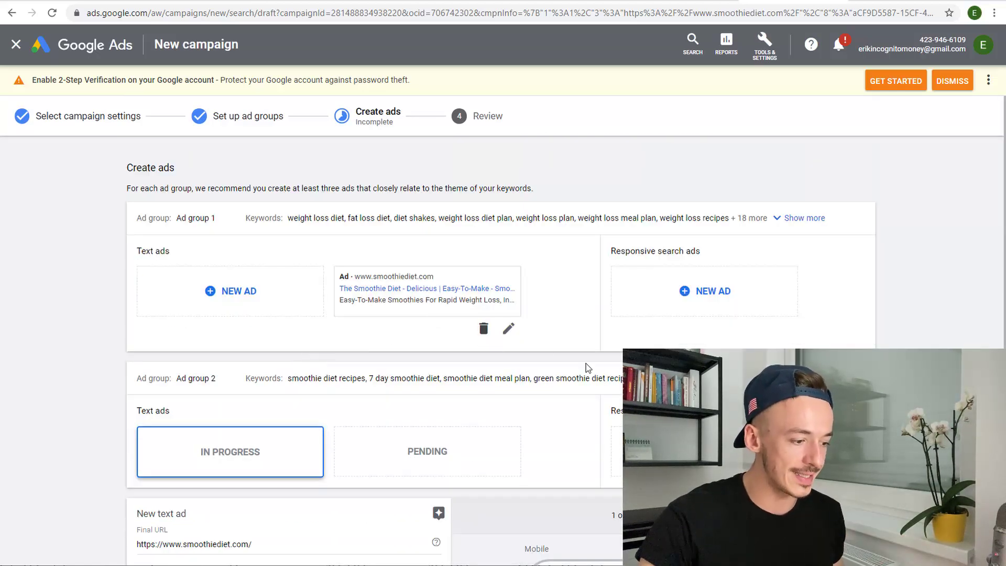
scroll(360, 299, down, 8)
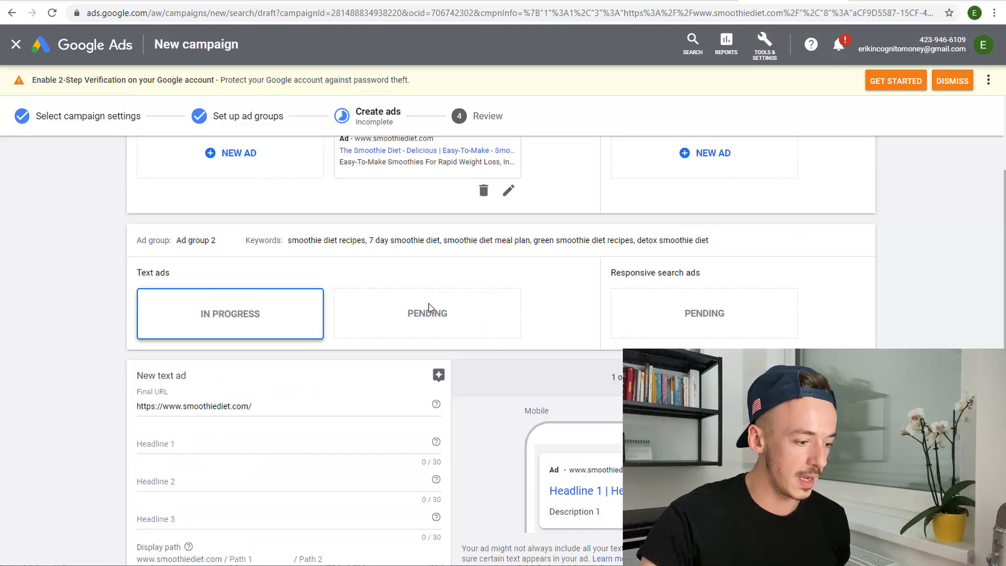
click(348, 465)
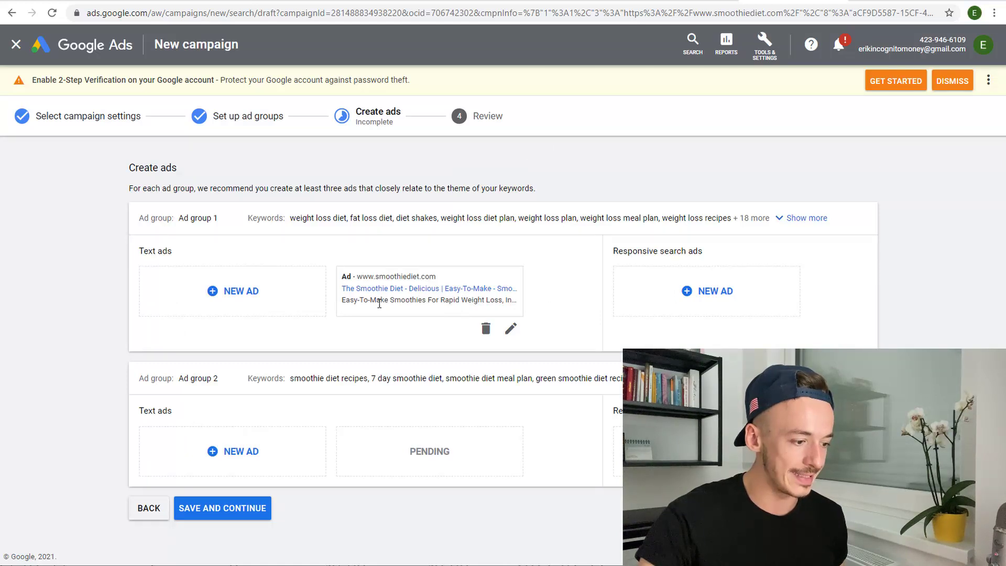
Step: Open the first ad group's text ad for editing and look over its headlines and descriptions
click(451, 293)
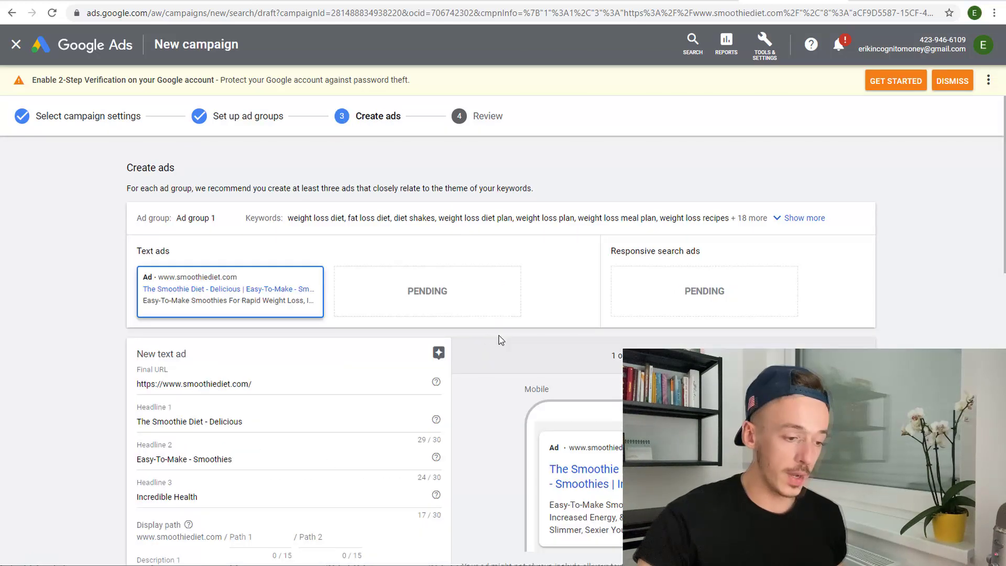
scroll(453, 325, down, 1)
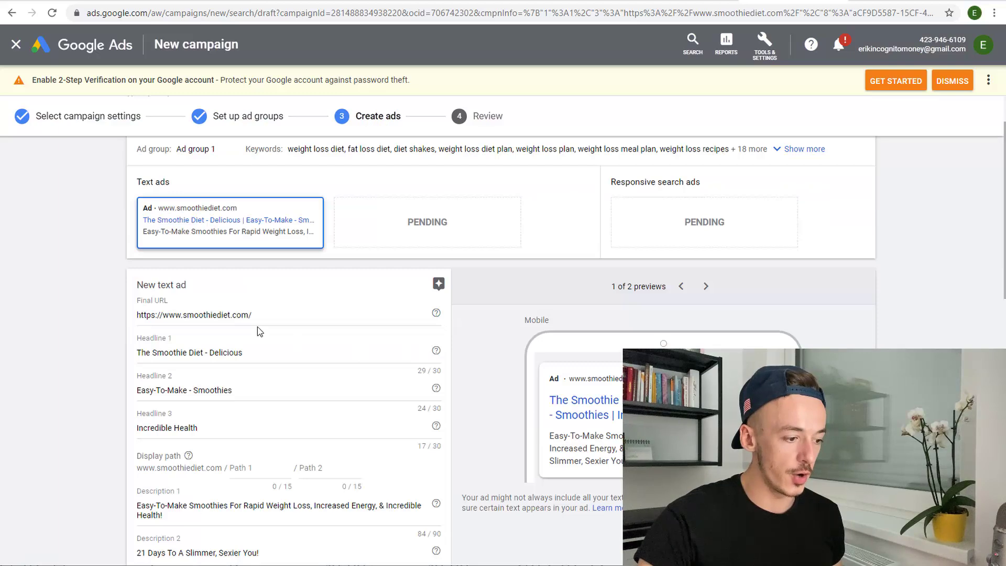
scroll(267, 304, down, 2)
scroll(287, 303, up, 3)
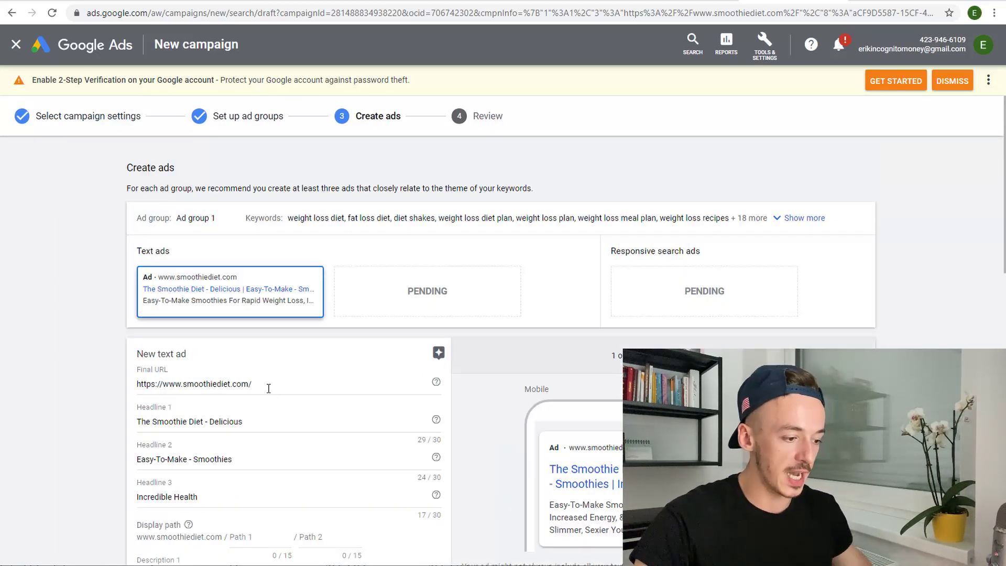
Step: Copy Headline 1, "The Smoothie Diet - Delicious", from the first ad group's ad into Headline 1 of the second ad group's ad
scroll(269, 393, down, 1)
triple_click(269, 323)
scroll(269, 323, down, 8)
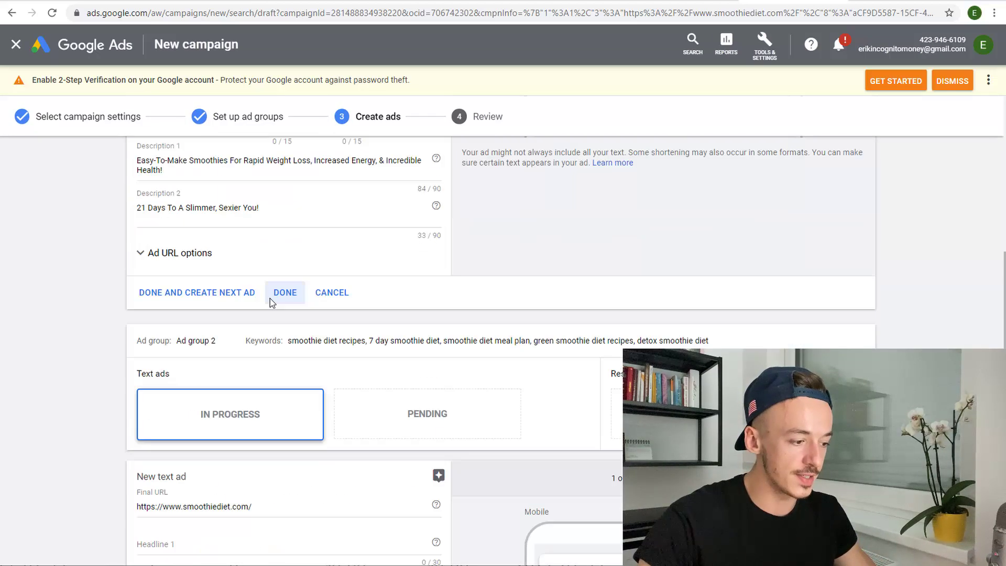
scroll(264, 340, up, 3)
scroll(260, 342, up, 3)
triple_click(258, 218)
scroll(254, 326, down, 4)
click(178, 481)
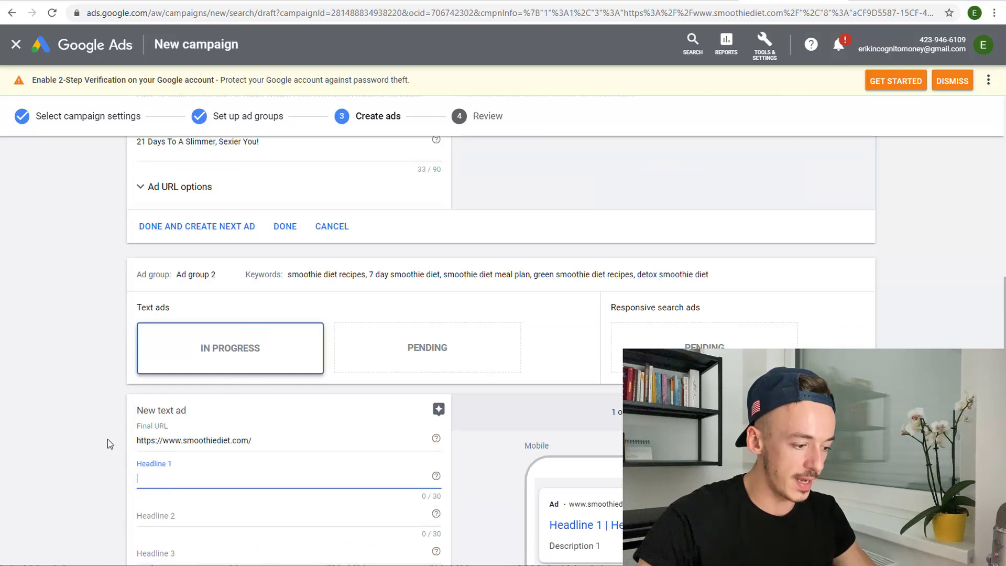
key(ctrl+v)
Step: Copy Headline 2, "Easy-To-Make - Smoothies", from the first ad group's ad into Headline 2 of the second ad group's ad
scroll(202, 318, up, 3)
scroll(256, 230, up, 3)
triple_click(249, 322)
key(ctrl+c)
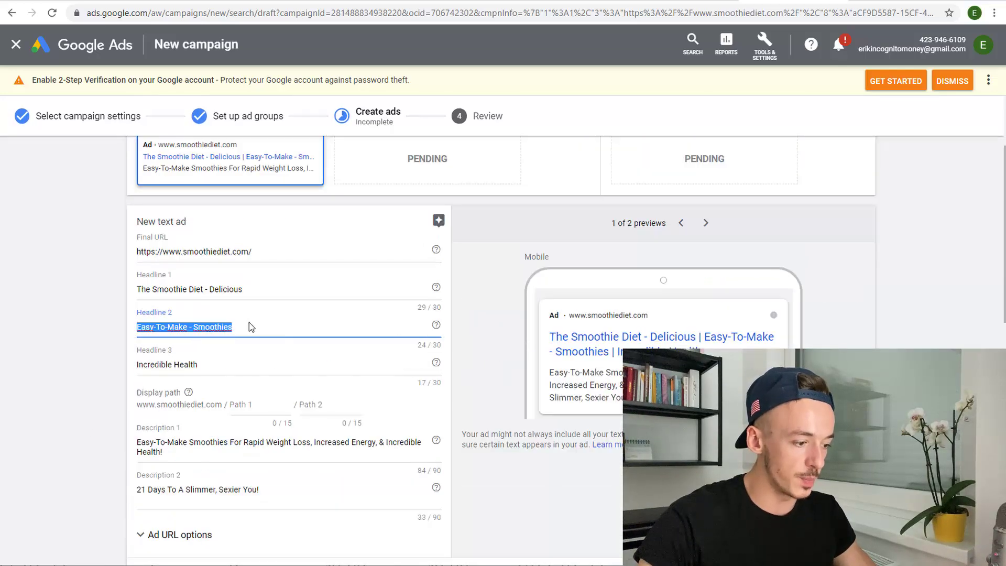
scroll(249, 323, down, 8)
click(178, 317)
key(ctrl+v)
Step: Copy Headline 3, "Incredible Health", from the first ad group's ad into Headline 3 of the second ad group's ad
scroll(220, 361, up, 8)
triple_click(189, 230)
key(ctrl+c)
scroll(208, 289, down, 3)
scroll(208, 289, down, 5)
click(186, 364)
key(ctrl+v)
scroll(185, 358, up, 6)
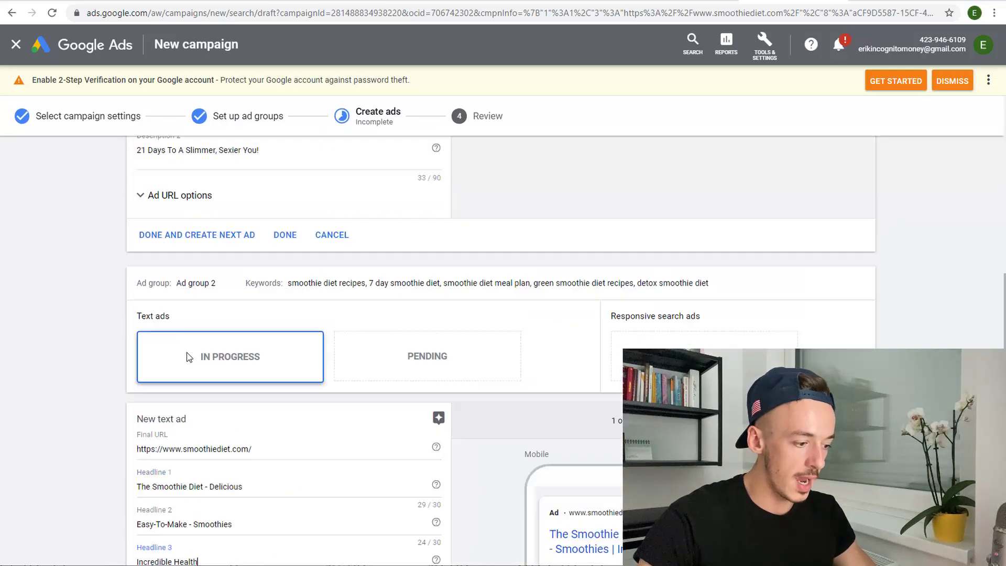
Step: Copy Description 1, "Easy-To-Make Smoothies For Rapid Weight Loss, Increased Energy, & Incredible Health!", from the first ad group's ad into the second ad group's ad
click(208, 240)
triple_click(208, 240)
key(ctrl+c)
scroll(208, 239, down, 8)
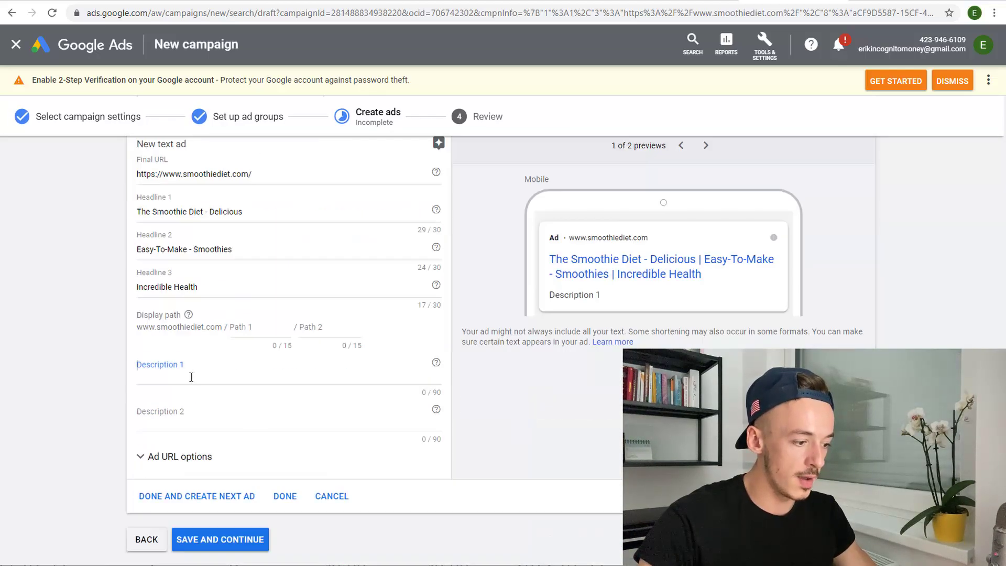
click(191, 375)
key(ctrl+v)
Step: Copy Description 2, "21 Days To A Slimmer, Sexier You!", from the first ad group's ad into Description 2 of the second ad group's ad
scroll(194, 366, up, 5)
scroll(201, 245, down, 6)
click(191, 375)
key(ctrl+v)
scroll(112, 371, up, 4)
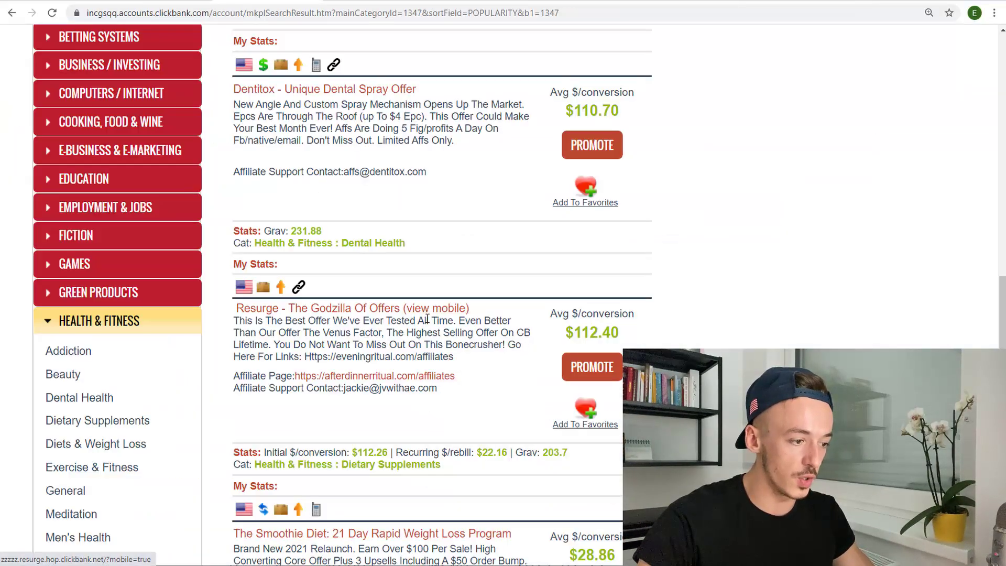
Step: In the ClickBank marketplace, generate a HopLink for The Smoothie Diet: 21 Day Rapid Weight Loss Program and copy it
scroll(438, 345, down, 5)
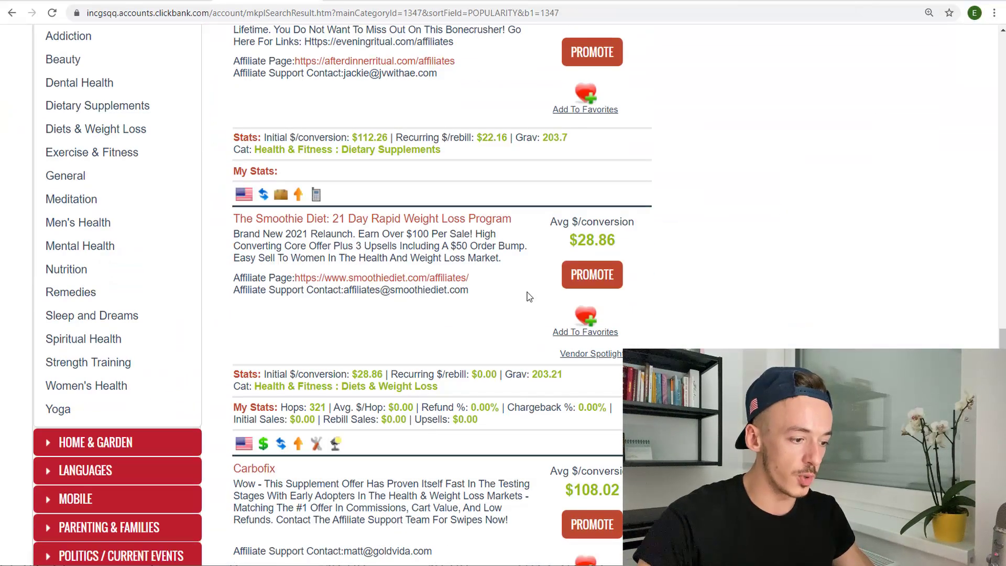
click(595, 275)
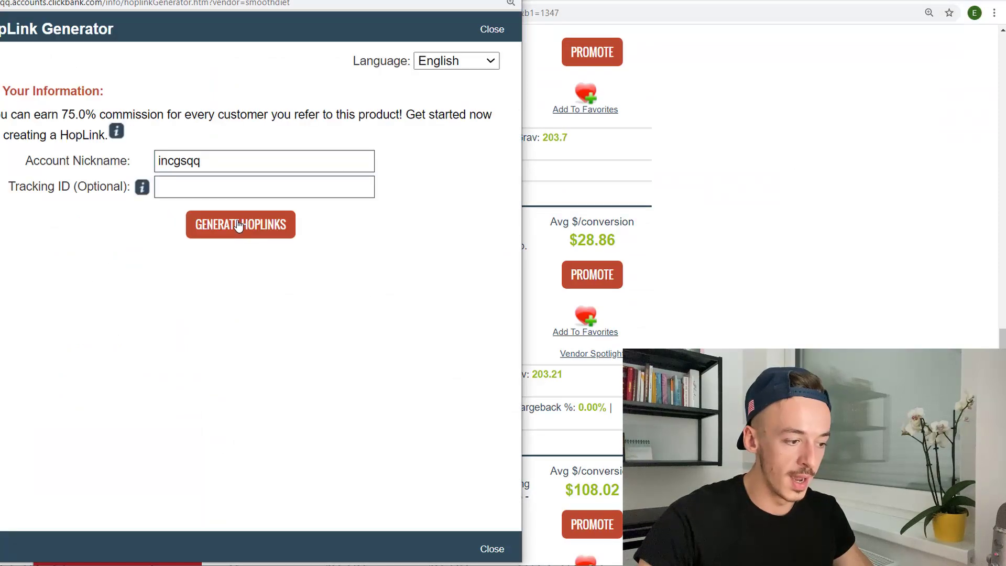
click(238, 224)
click(435, 356)
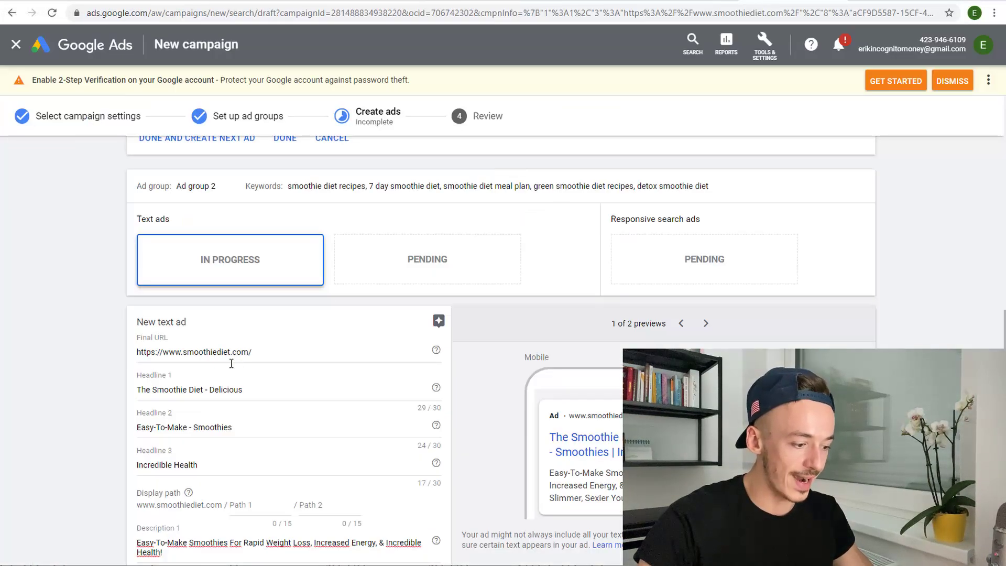
Step: Back in Google Ads, enter the copied HopLink as the tracking template in the second ad group's ad URL options
scroll(231, 363, down, 4)
click(187, 423)
scroll(102, 414, down, 3)
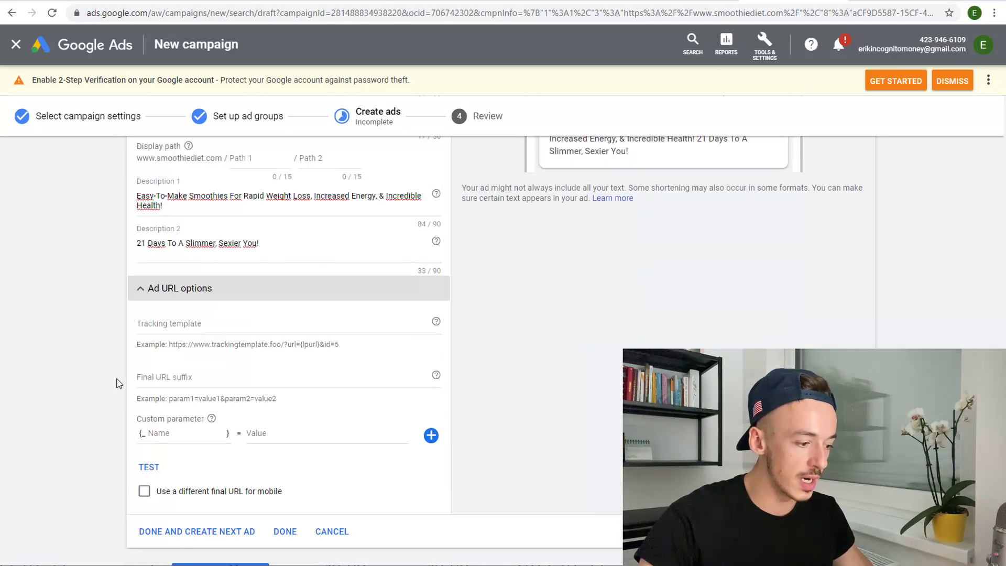
click(197, 320)
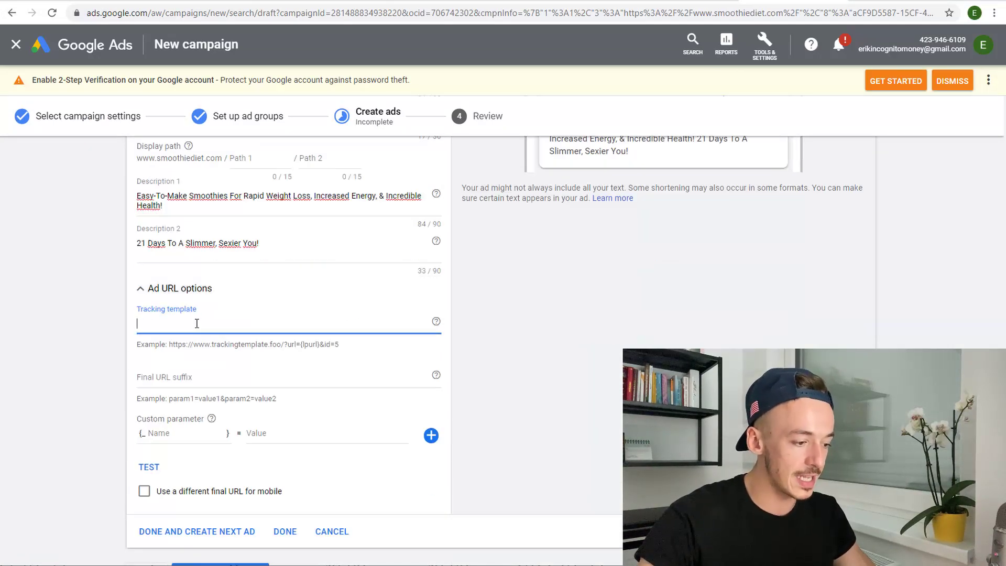
key(ctrl+v)
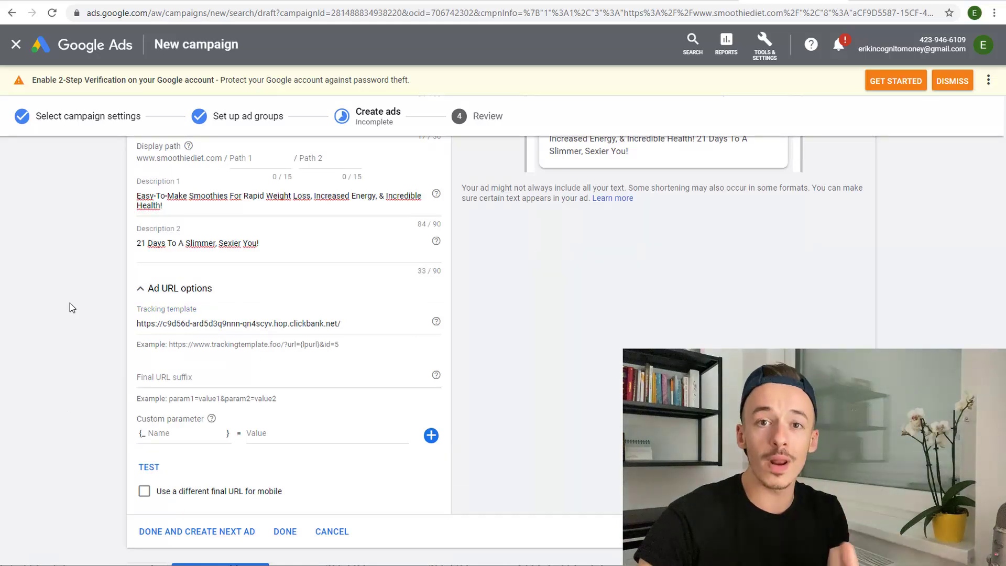
Step: Enter the same HopLink as the tracking template in the first ad group's ad URL options
scroll(69, 305, up, 5)
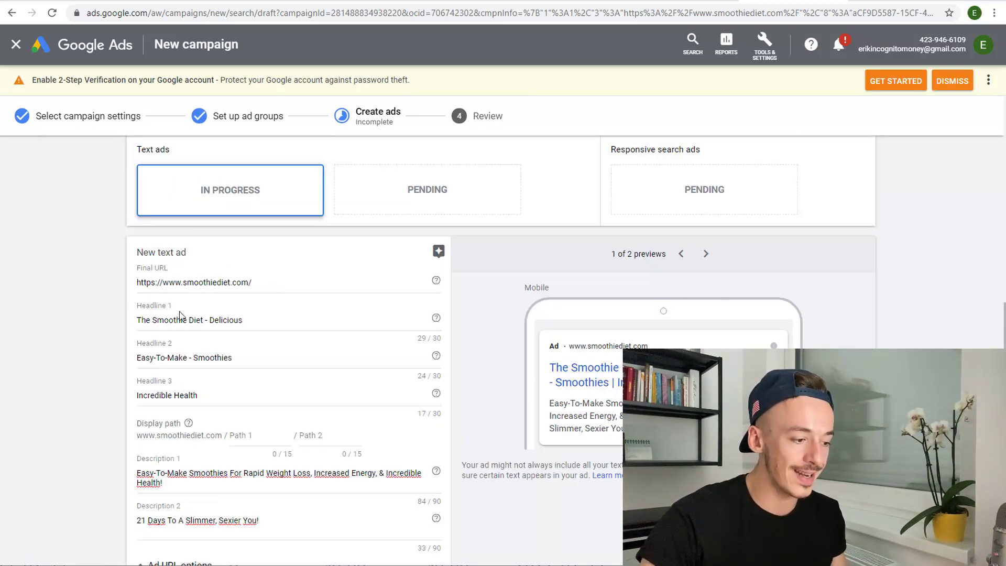
scroll(90, 386, down, 3)
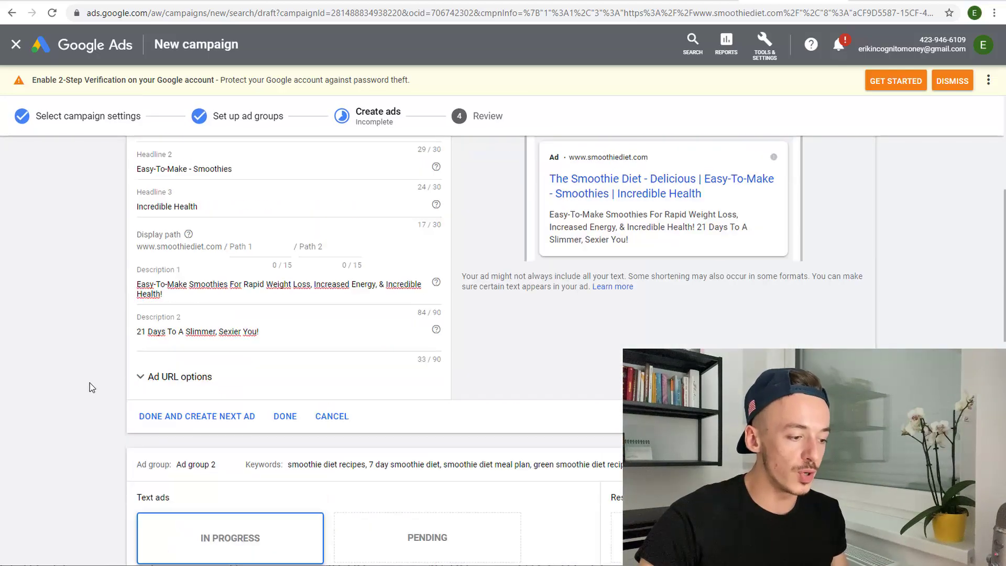
click(209, 376)
click(212, 409)
key(ctrl+v)
scroll(70, 363, down, 8)
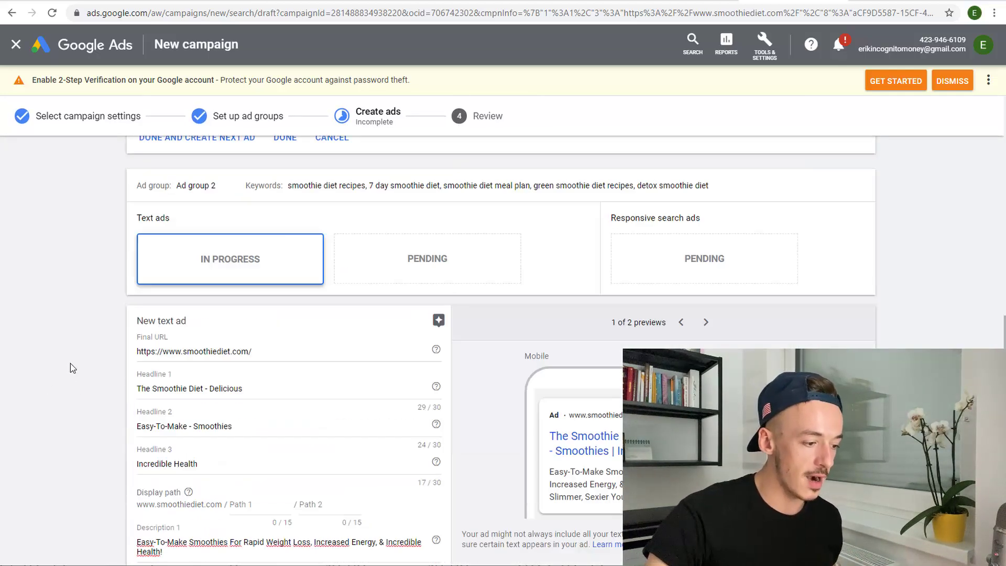
Step: Finish the text ads of Ad group 1 and Ad group 2 without creating further ads
scroll(184, 374, up, 4)
click(296, 355)
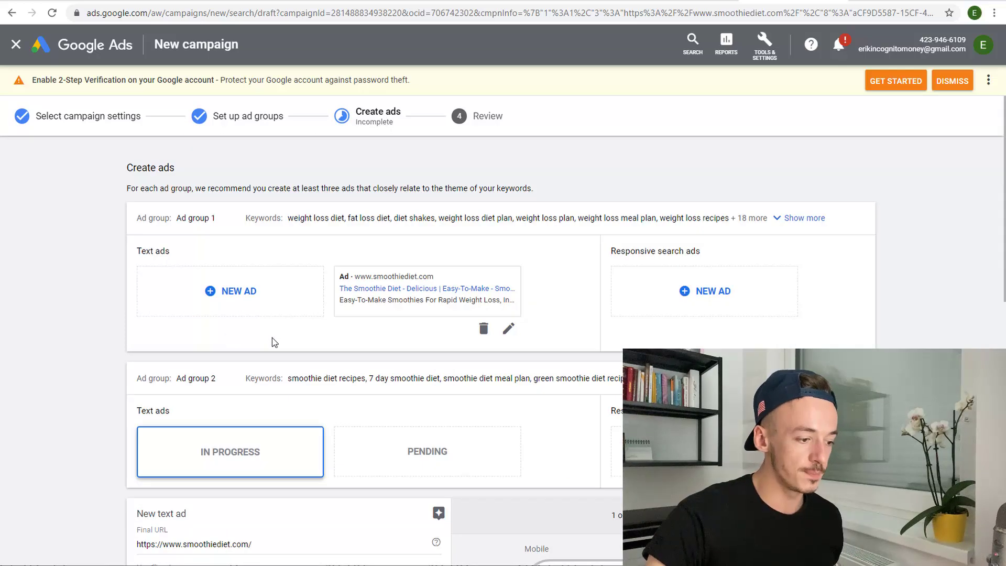
scroll(275, 367, down, 10)
click(280, 466)
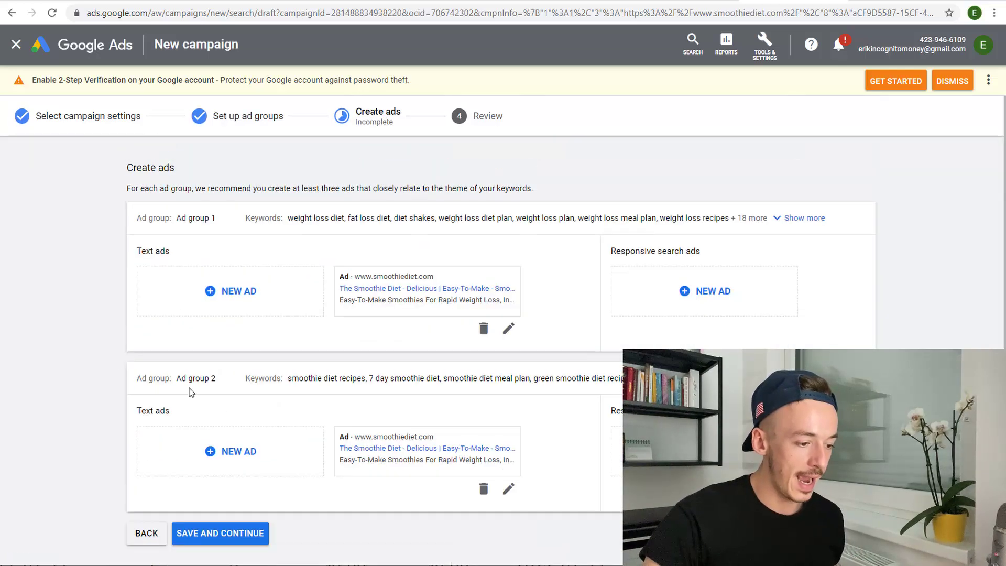
Step: Save the ads to reach the campaign review, and return to the account overview
click(240, 510)
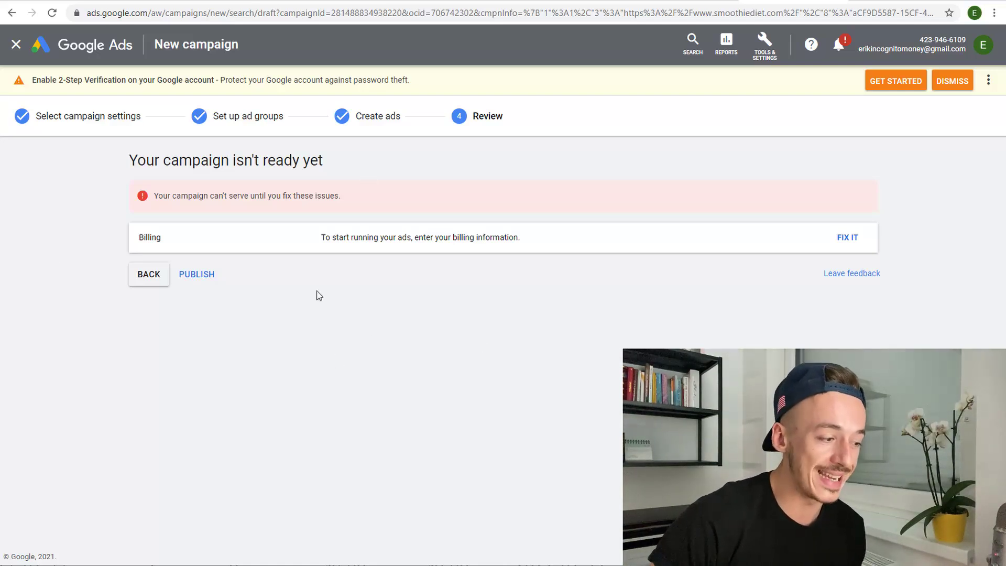
click(92, 53)
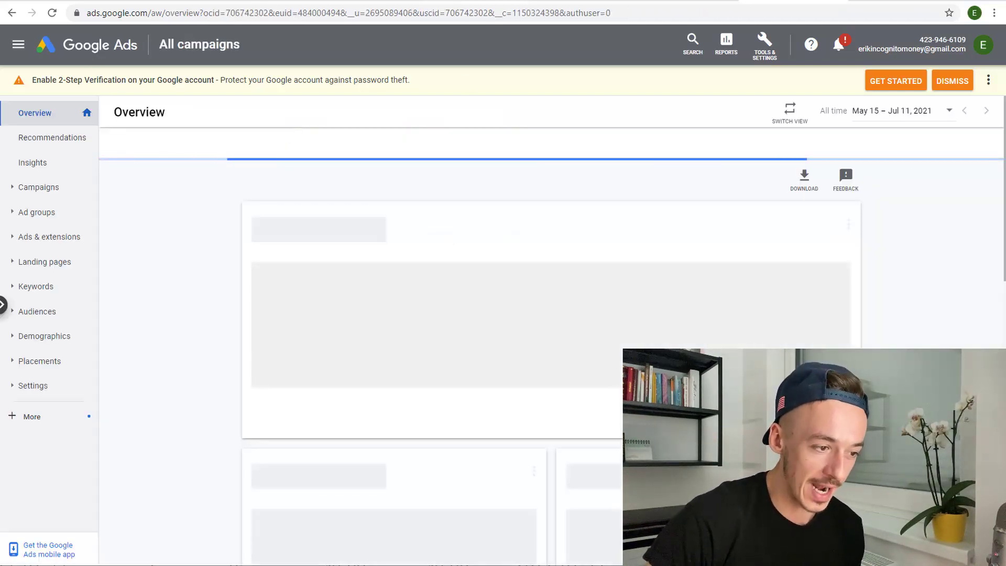
Step: Switch to the Google Ads getting-started page and read through the $100 promotional offer and its terms and conditions
click(453, 1)
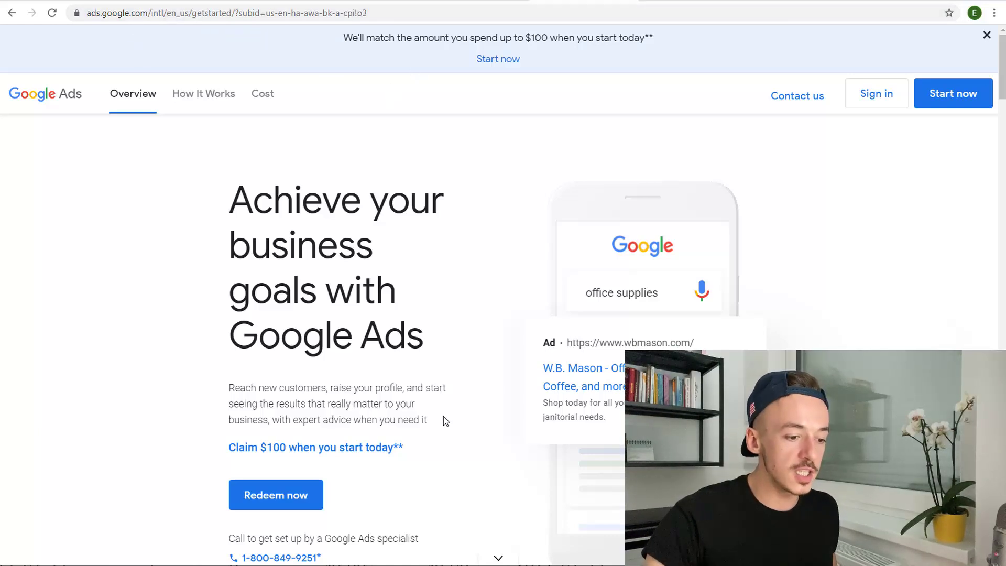
scroll(444, 416, down, 6)
scroll(401, 336, down, 10)
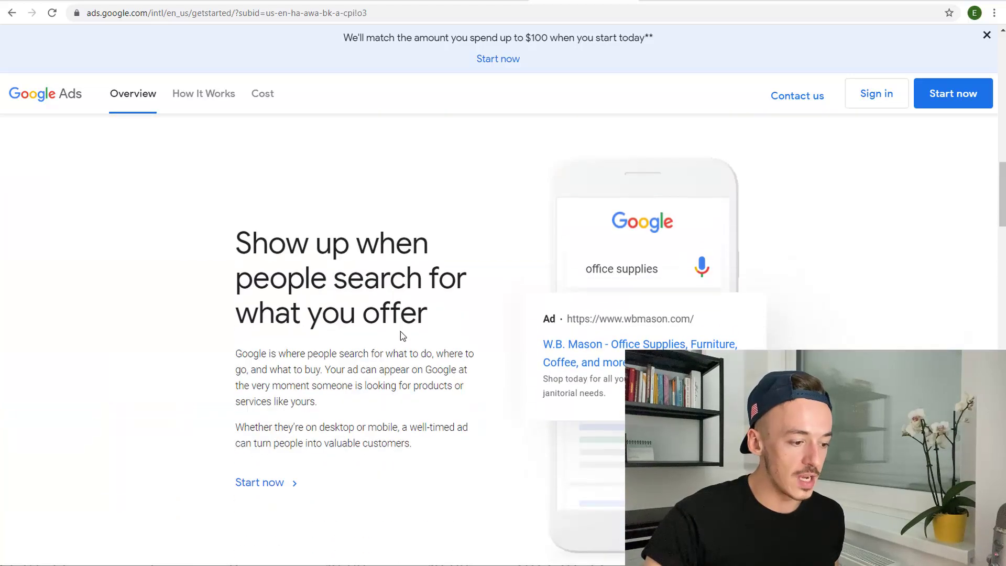
scroll(411, 332, down, 10)
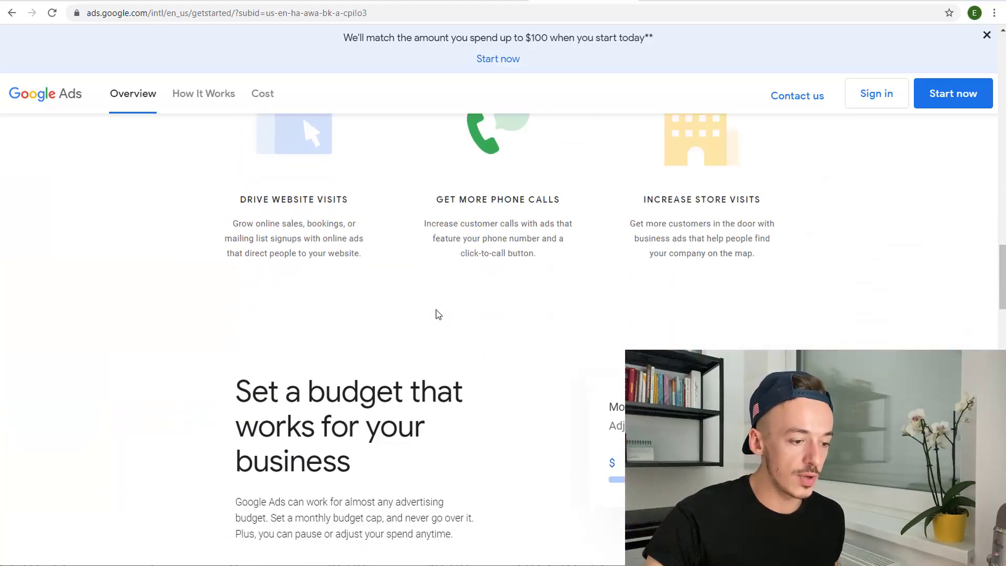
scroll(457, 319, down, 2)
scroll(493, 306, down, 10)
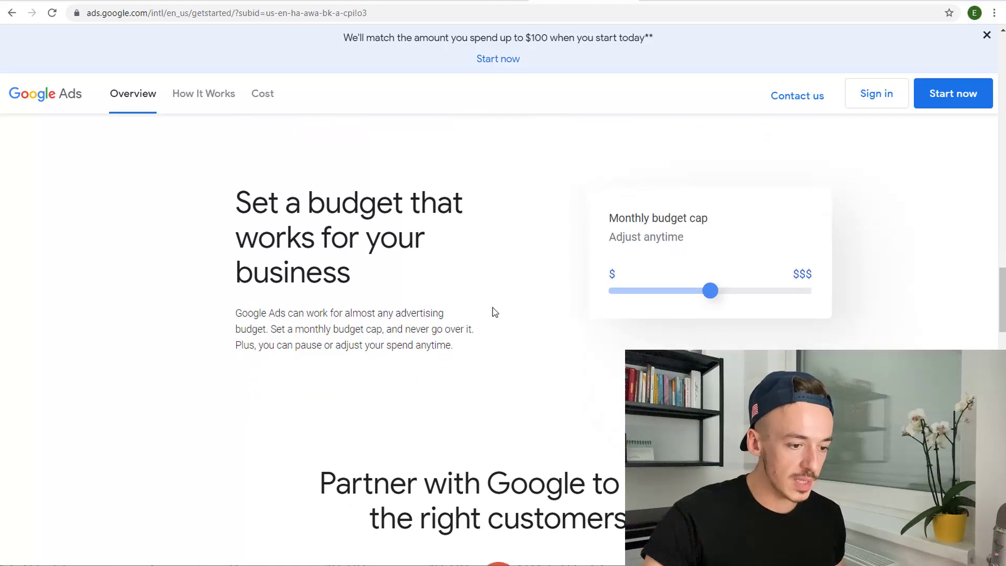
scroll(664, 303, down, 6)
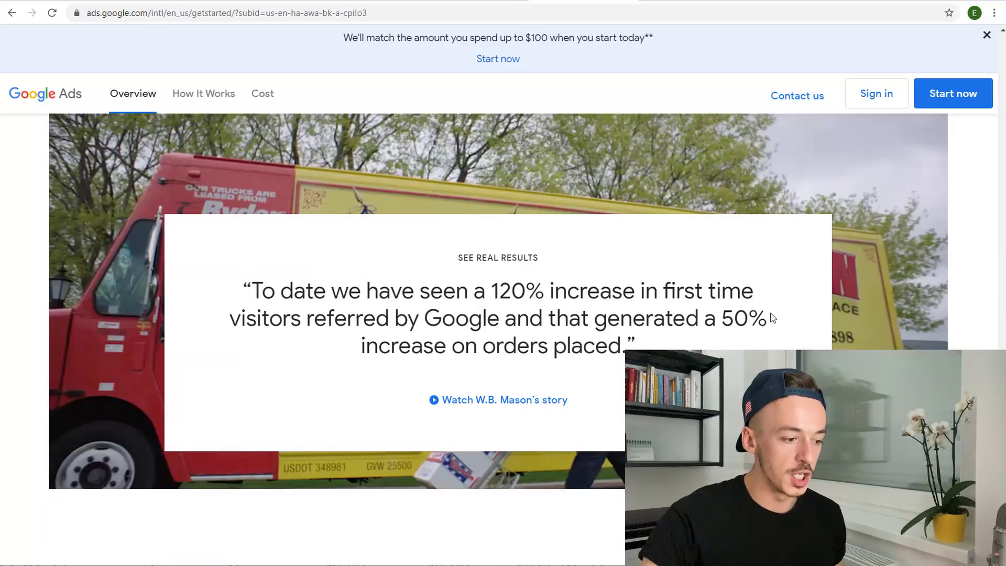
scroll(781, 331, down, 15)
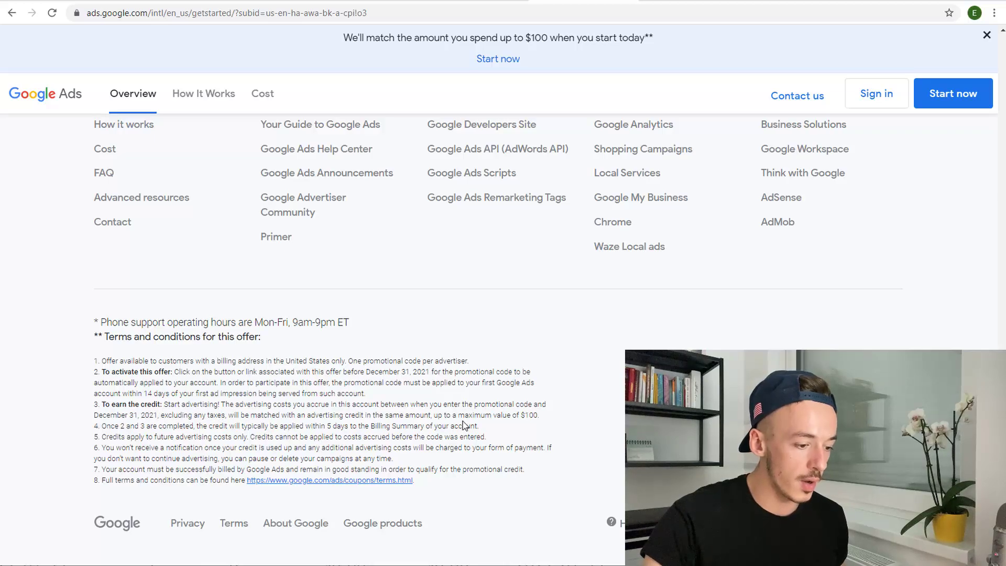
key(Home)
scroll(579, 497, down, 15)
scroll(497, 435, up, 10)
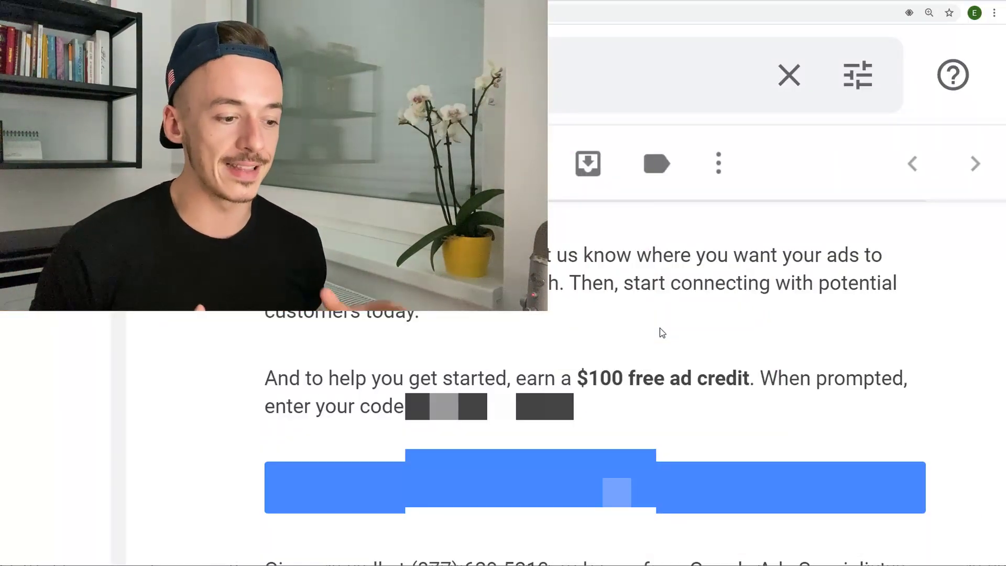
Step: Highlight the promotional code for the $100 free ad credit in the Google Ads email
drag(404, 406, 614, 407)
click(656, 412)
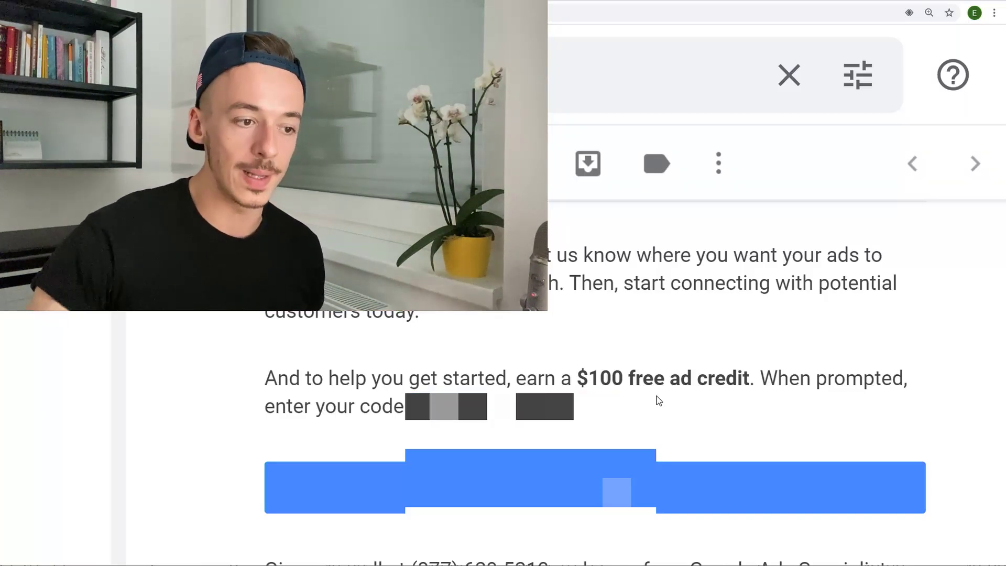